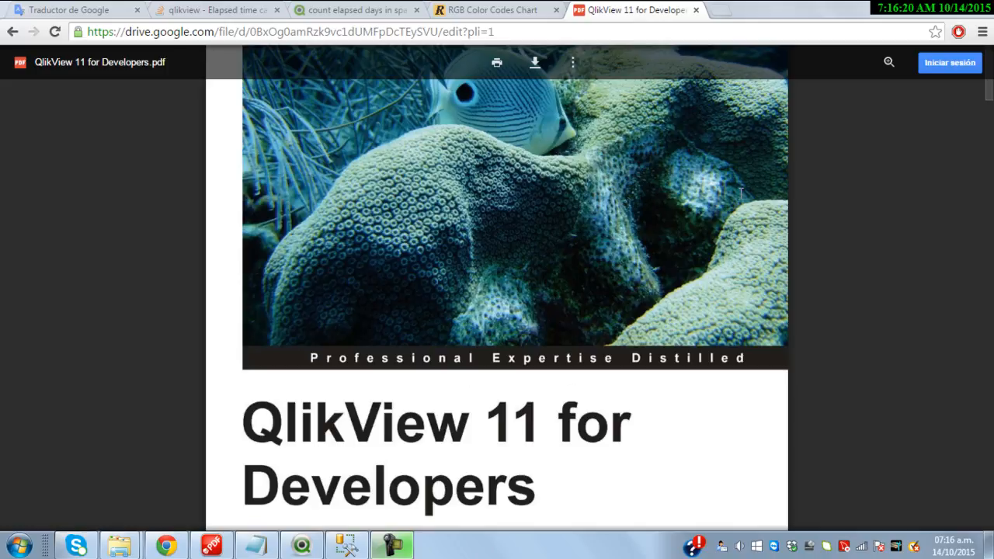
# Leave the QlikView 11 for Developers PDF and bring SQL Server Management Studio to the front
pyautogui.click(347, 546)
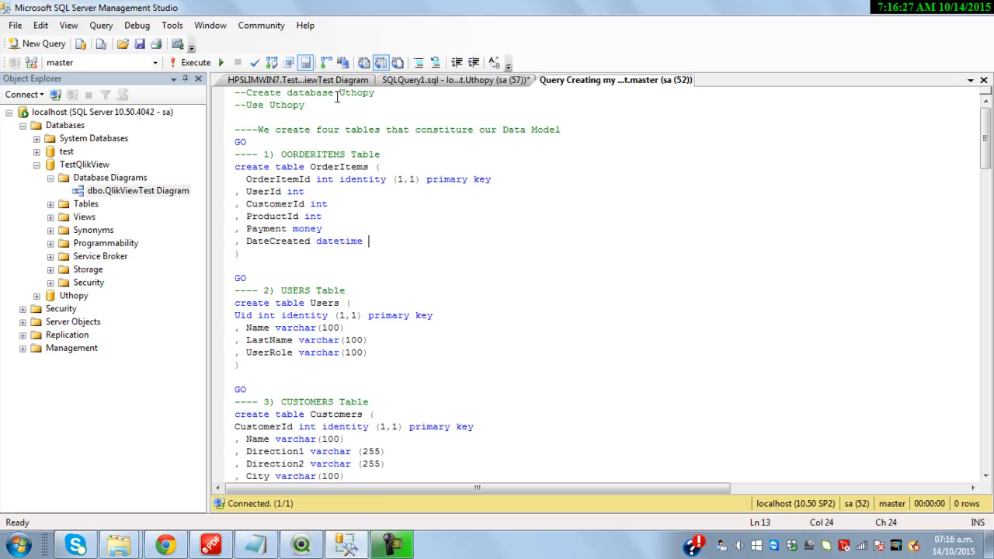
# Highlight the Uthopy database and the OrderItems, Users, Customers and Products table definitions
pyautogui.doubleClick(289, 105)
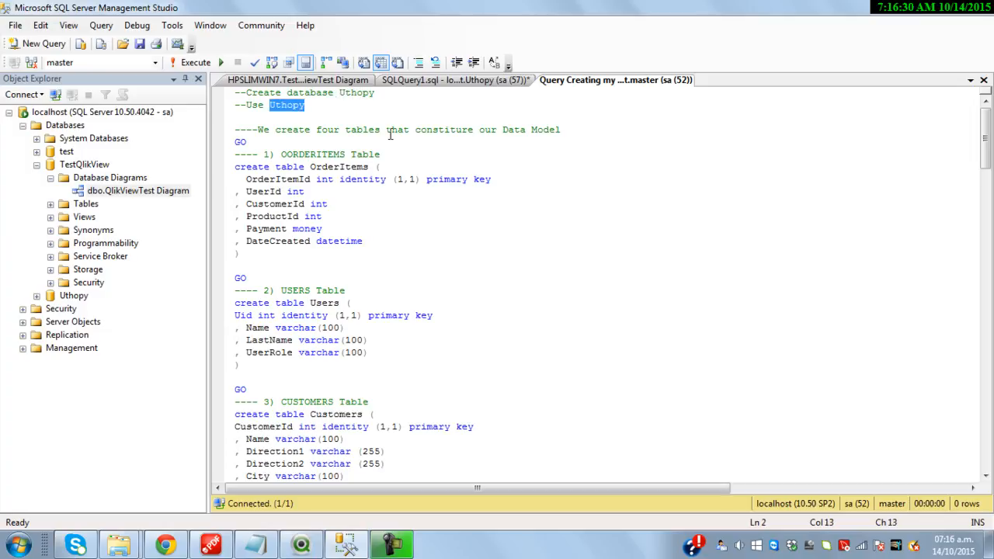
pyautogui.doubleClick(318, 155)
pyautogui.click(298, 291)
pyautogui.doubleClick(297, 291)
pyautogui.doubleClick(318, 402)
pyautogui.scroll(-5, 327, 388)
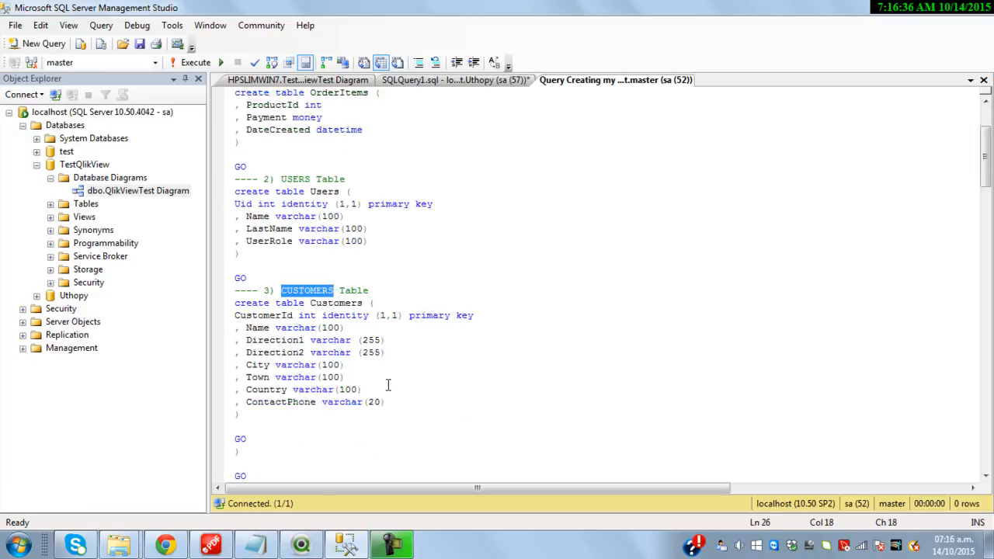
pyautogui.doubleClick(318, 377)
# Mark the inserts of 5 users, 20 customers and 10 products, then show the database diagram
pyautogui.scroll(-8, 322, 381)
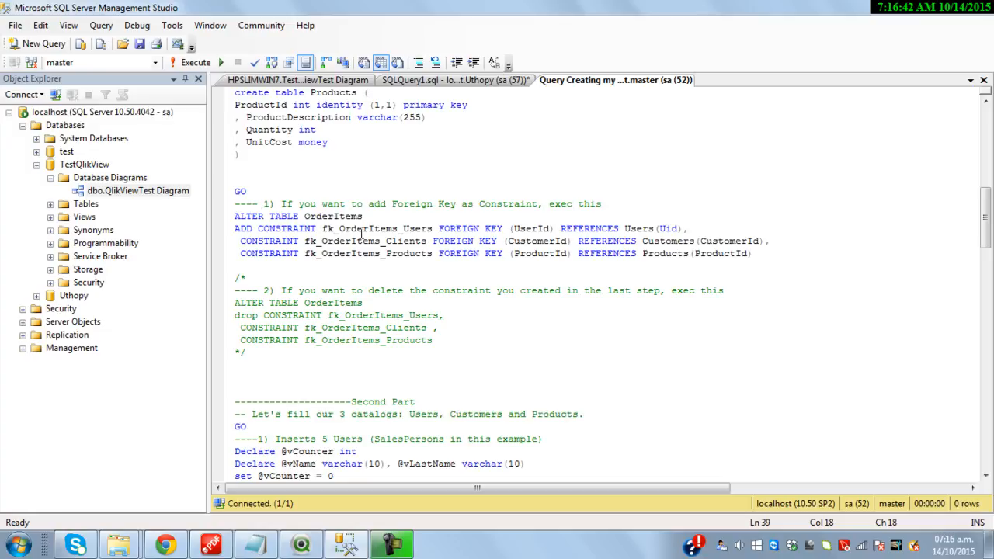
pyautogui.scroll(-7, 378, 233)
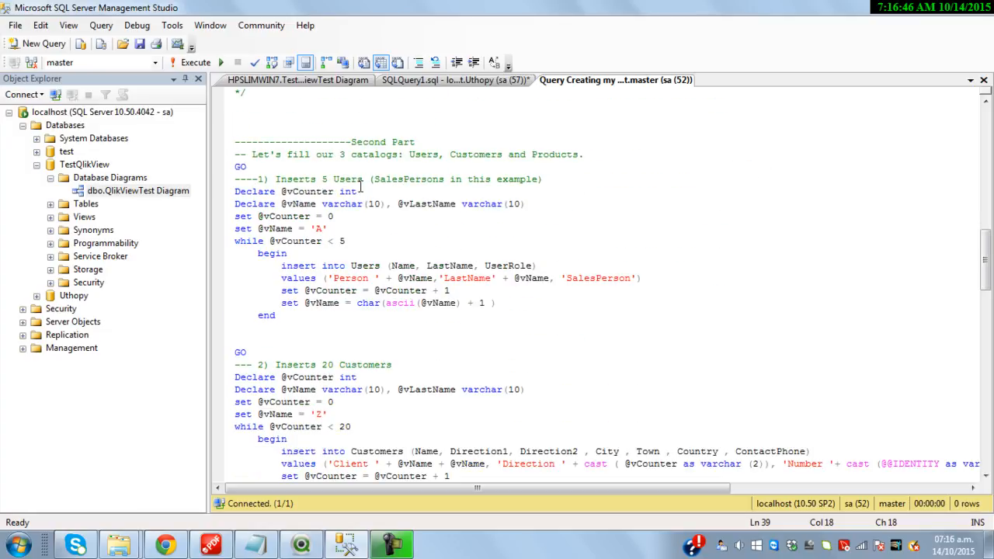
pyautogui.click(334, 240)
pyautogui.scroll(-5, 347, 272)
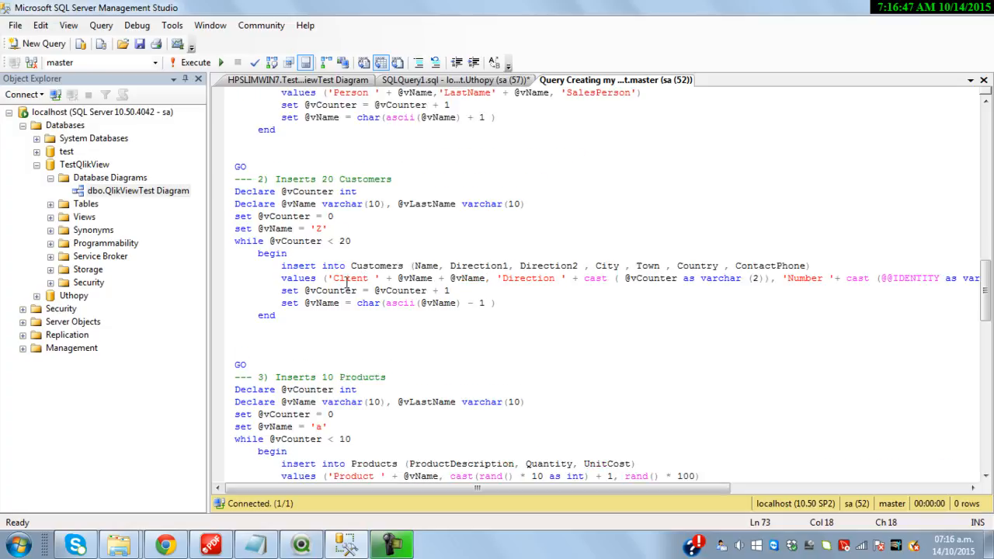
pyautogui.click(370, 178)
pyautogui.scroll(-5, 378, 225)
pyautogui.click(350, 253)
pyautogui.scroll(-5, 386, 254)
pyautogui.scroll(-2, 406, 272)
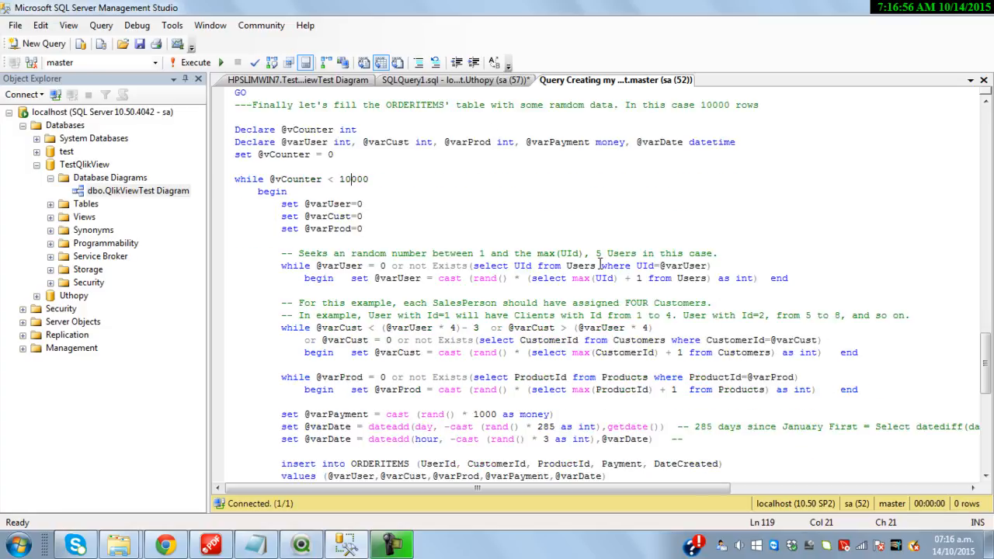
pyautogui.scroll(-5, 510, 346)
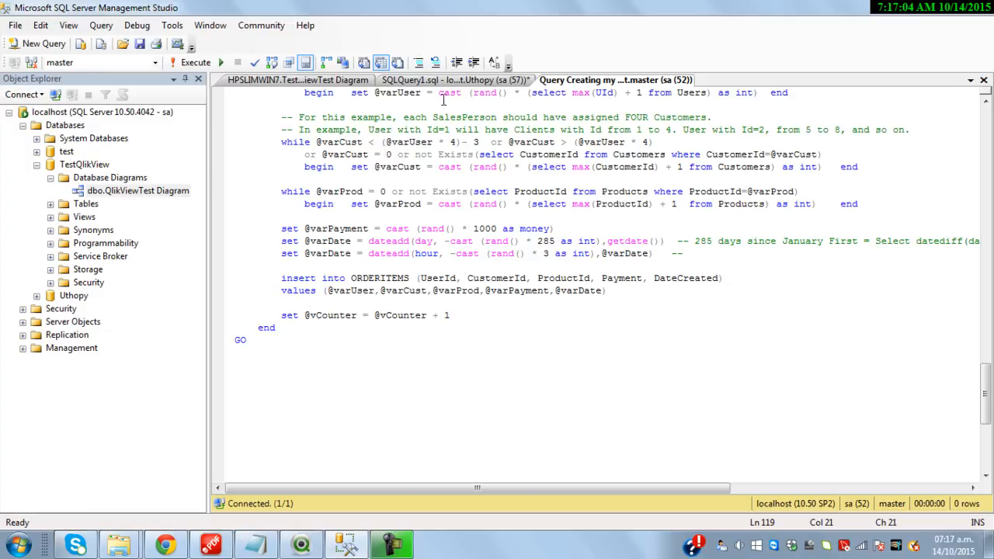
pyautogui.click(318, 80)
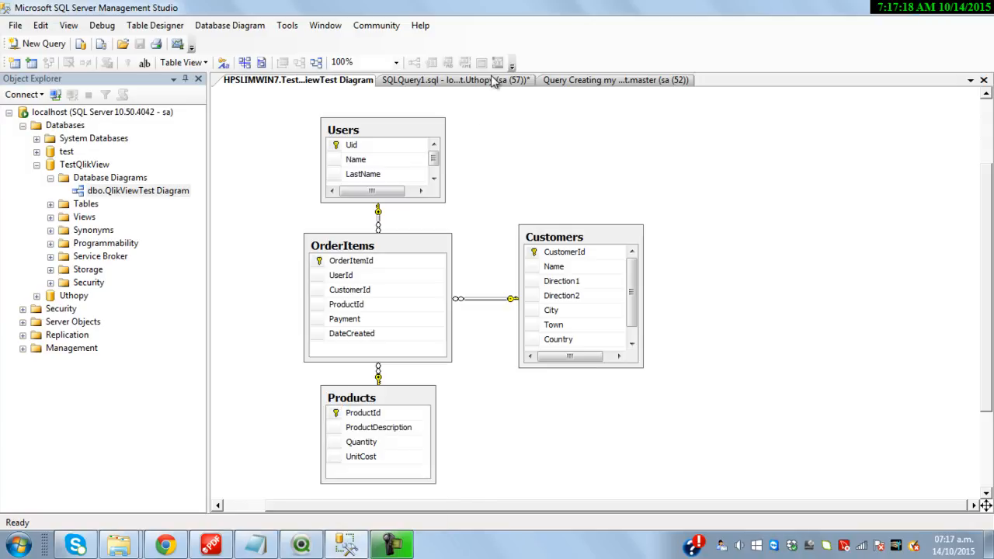
# Run the join query and point out salesperson Person D, customer Client MM and the creation date
pyautogui.click(497, 81)
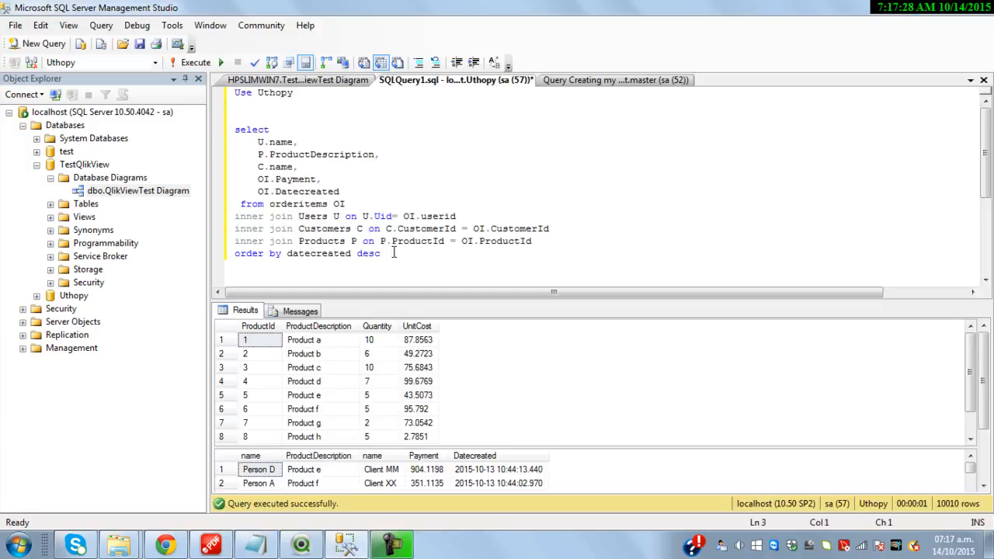
pyautogui.press('F5')
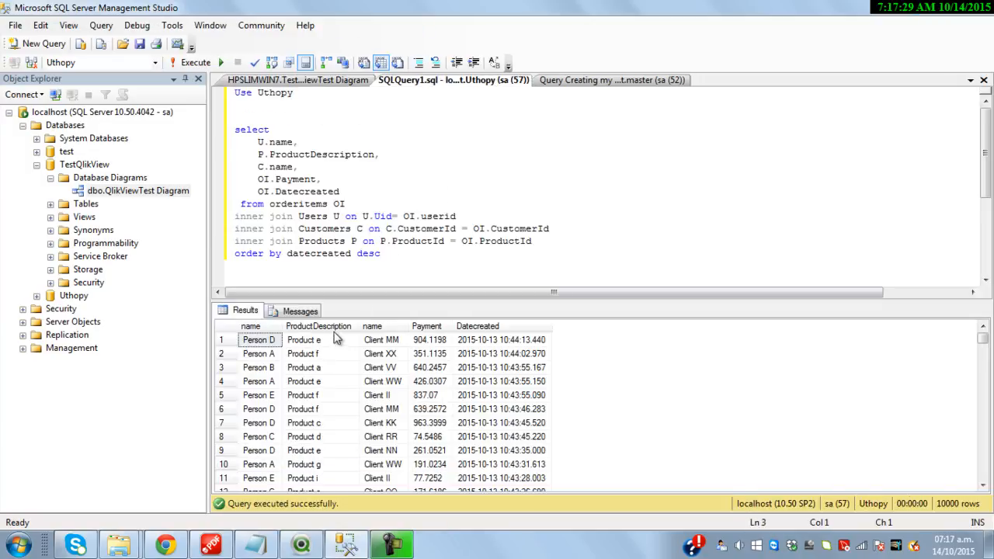
pyautogui.click(262, 342)
pyautogui.click(379, 342)
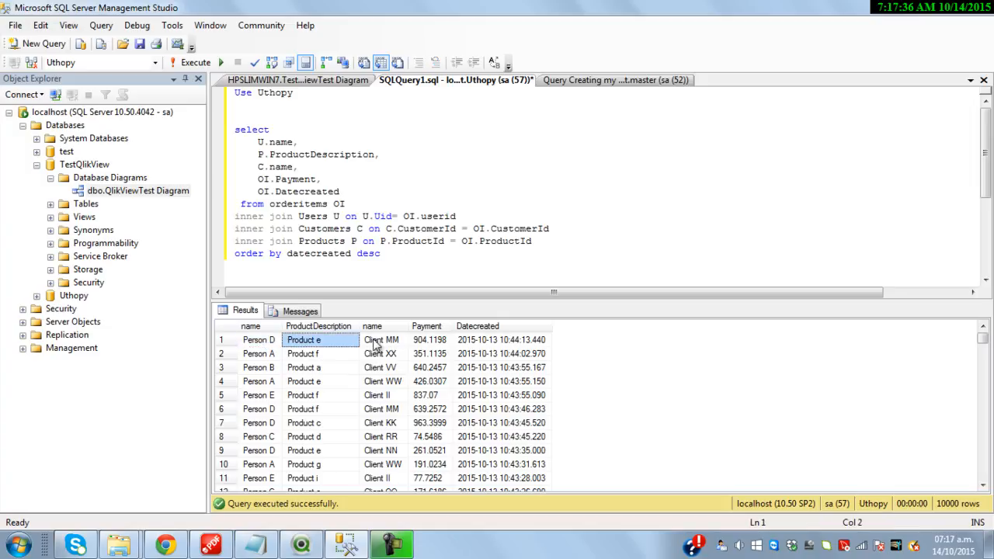
pyautogui.click(483, 341)
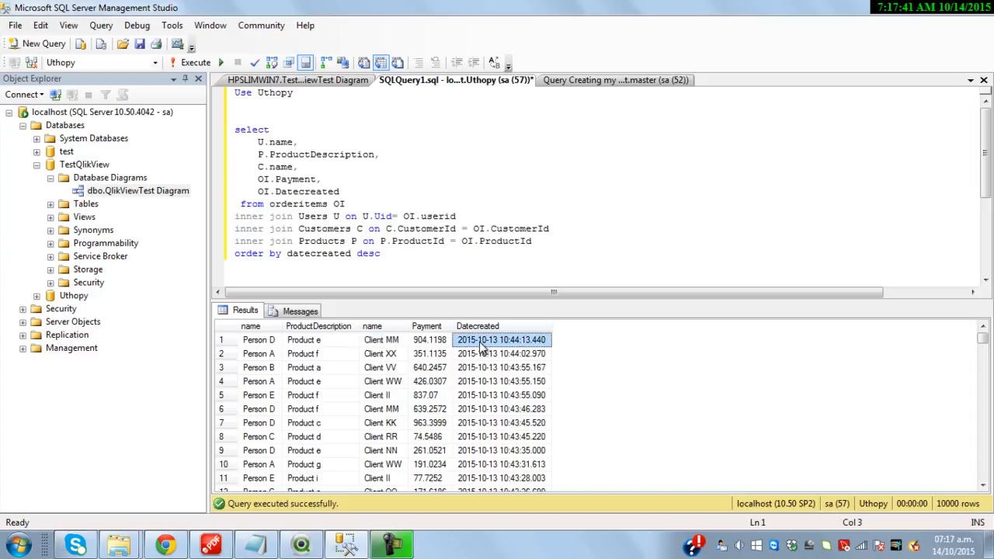
pyautogui.rightClick(301, 540)
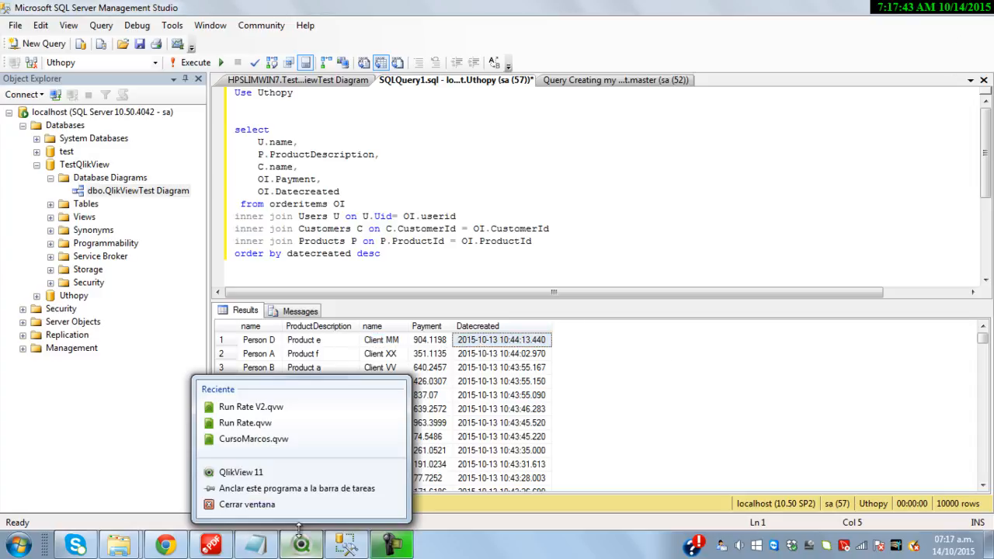
# Launch QlikView 11 maximised and create a new blank document without the getting started wizard
pyautogui.click(264, 475)
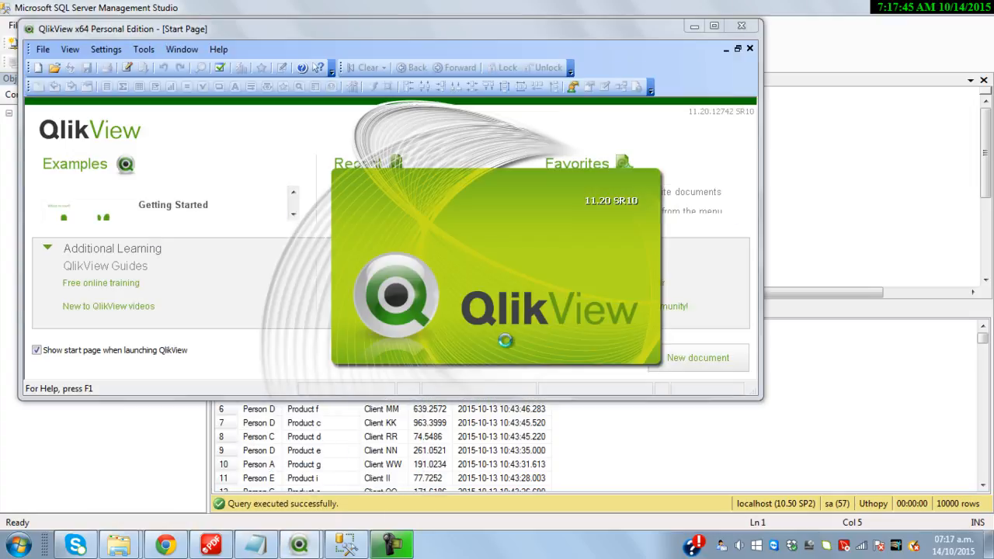
pyautogui.click(714, 25)
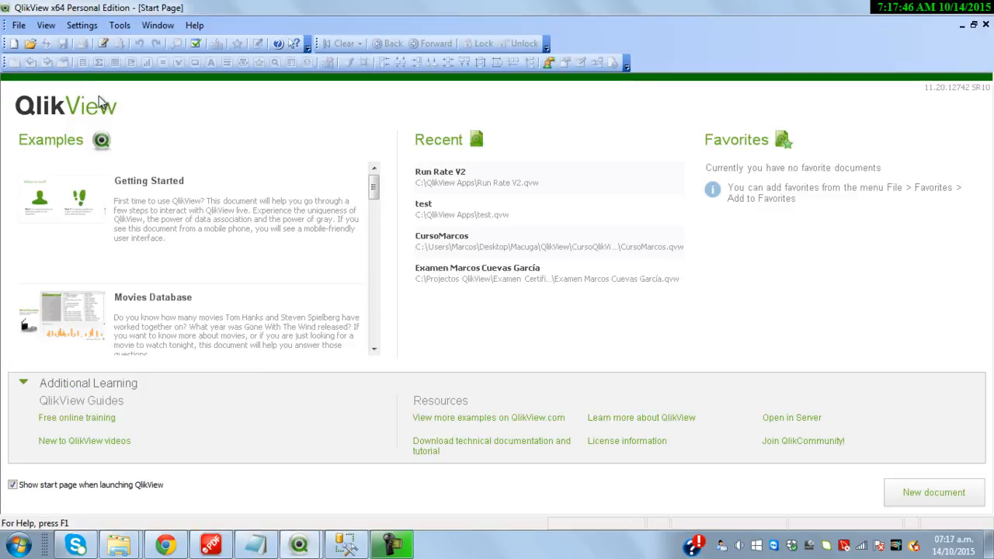
pyautogui.click(14, 48)
pyautogui.click(763, 49)
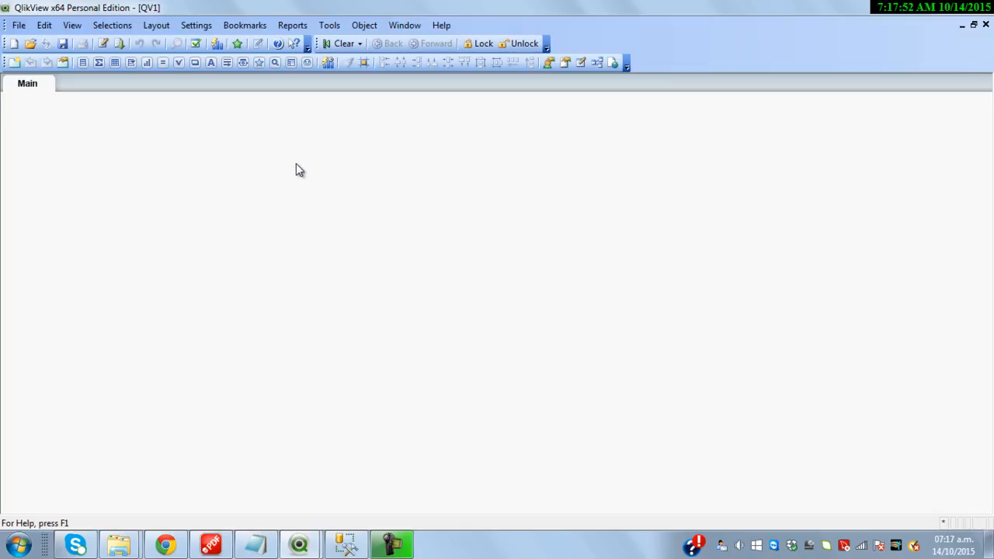
# Add a load-script section named Facts in the script editor
pyautogui.hotkey('ctrl', 'e')
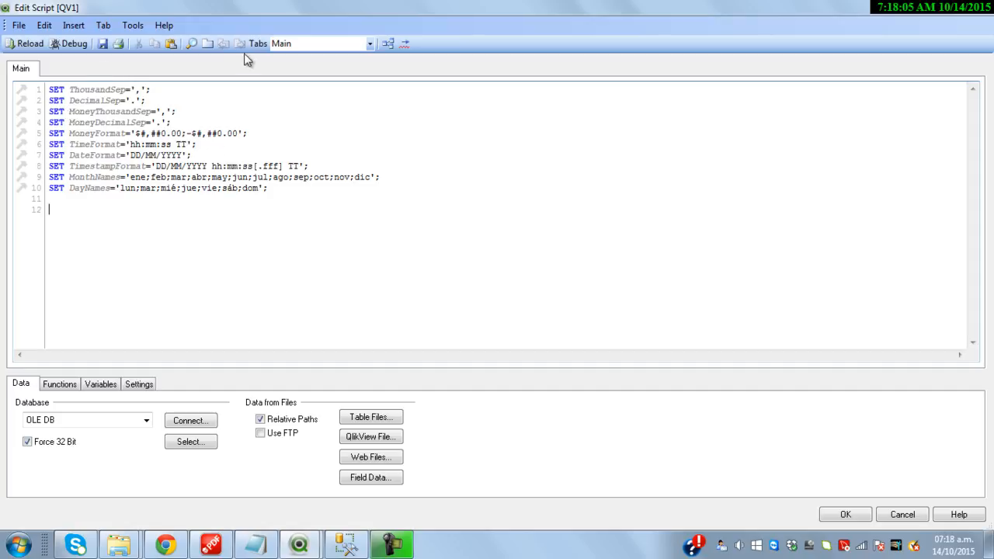
pyautogui.click(207, 44)
pyautogui.write('Facts')
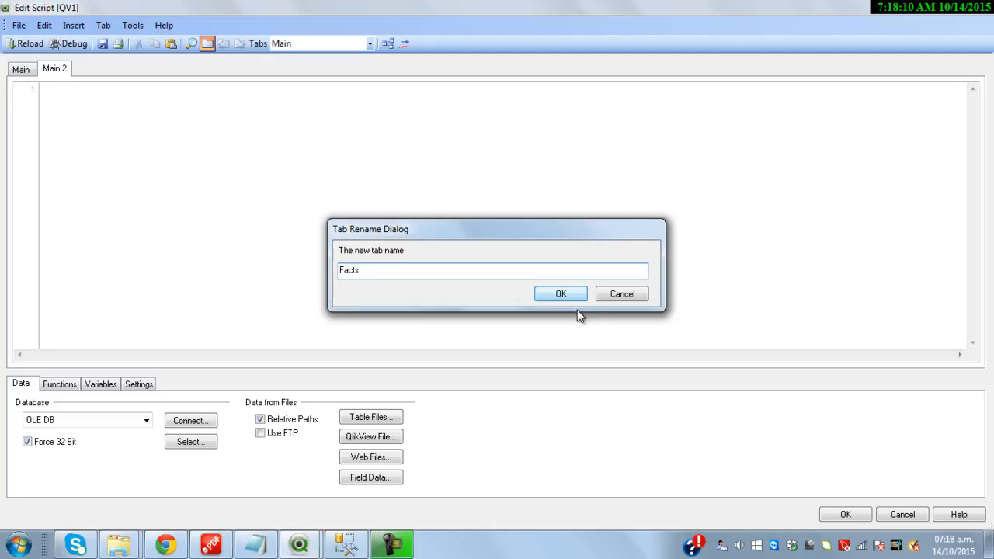
pyautogui.click(581, 297)
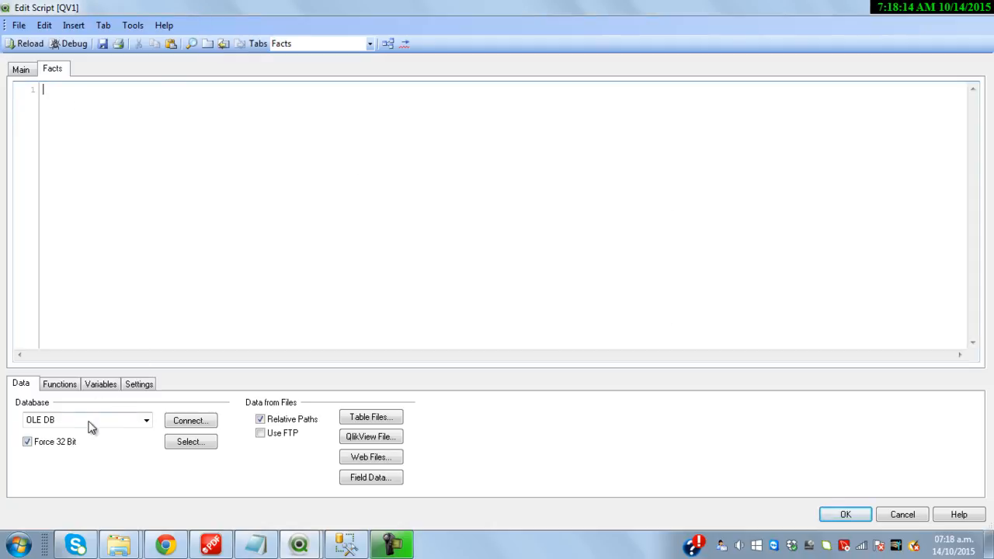
pyautogui.click(189, 420)
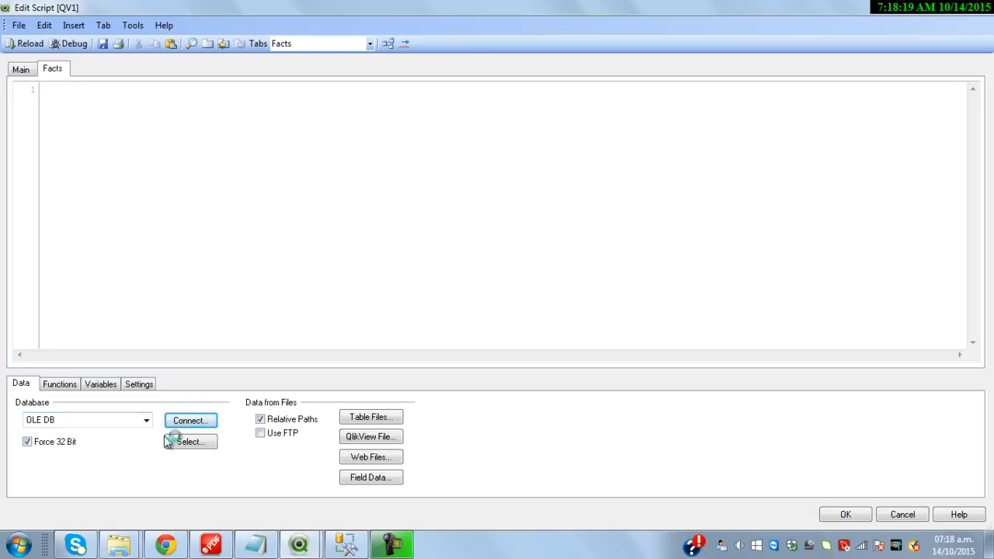
# Choose the SQL Server Native Client 11.0 provider and the HPSLIMWIN7 server
pyautogui.click(200, 421)
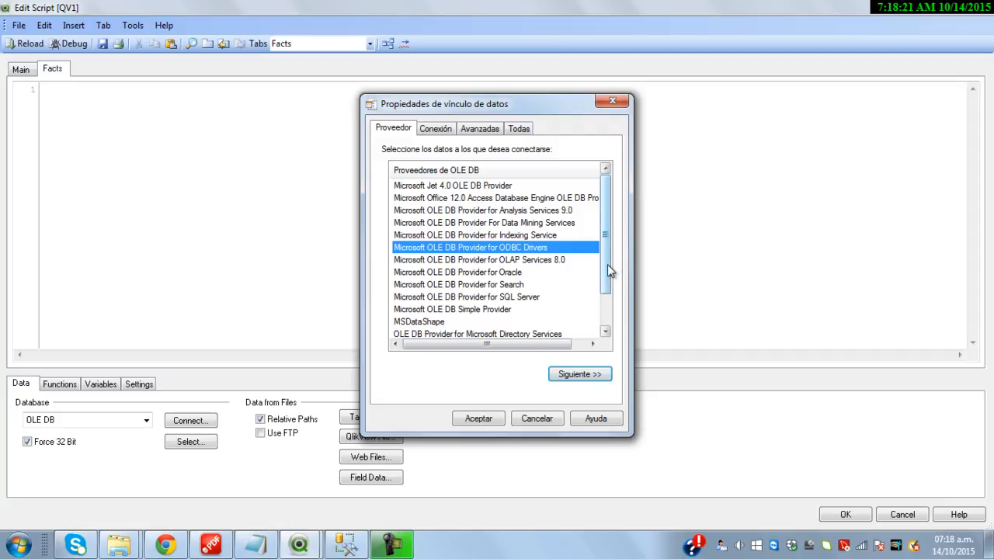
pyautogui.scroll(-1, 608, 263)
pyautogui.click(437, 322)
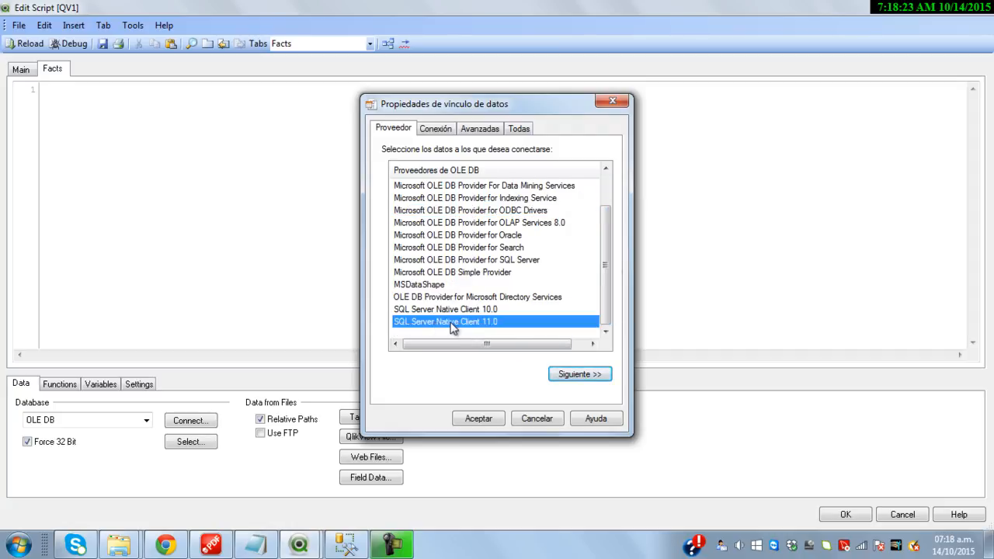
pyautogui.click(579, 374)
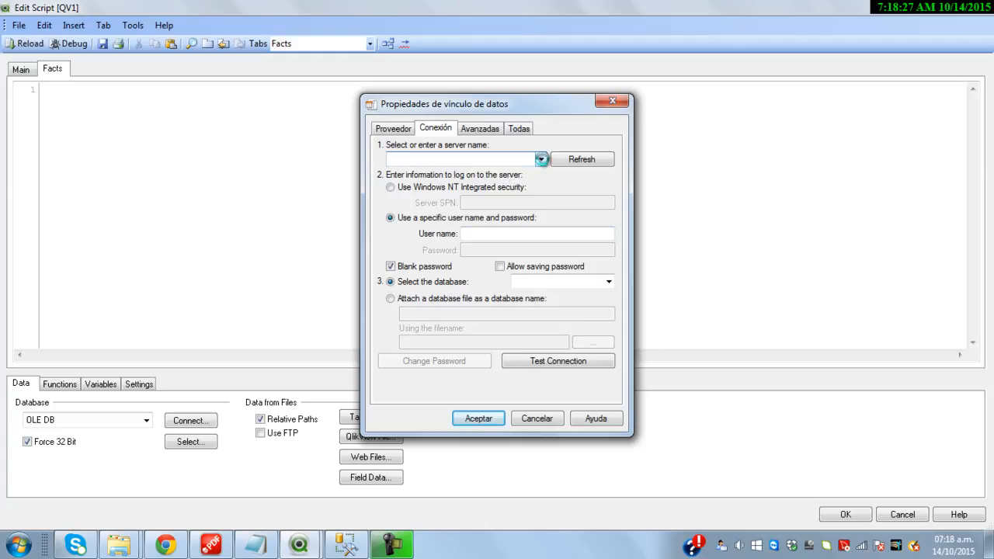
pyautogui.click(541, 159)
pyautogui.click(463, 185)
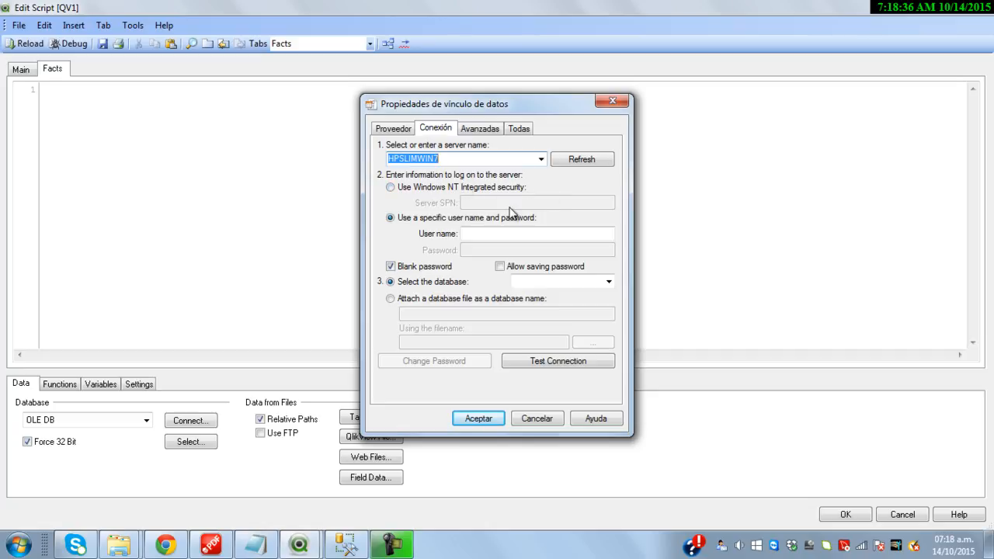
# Enter the SQL login user name and password and test the connection successfully
pyautogui.click(400, 267)
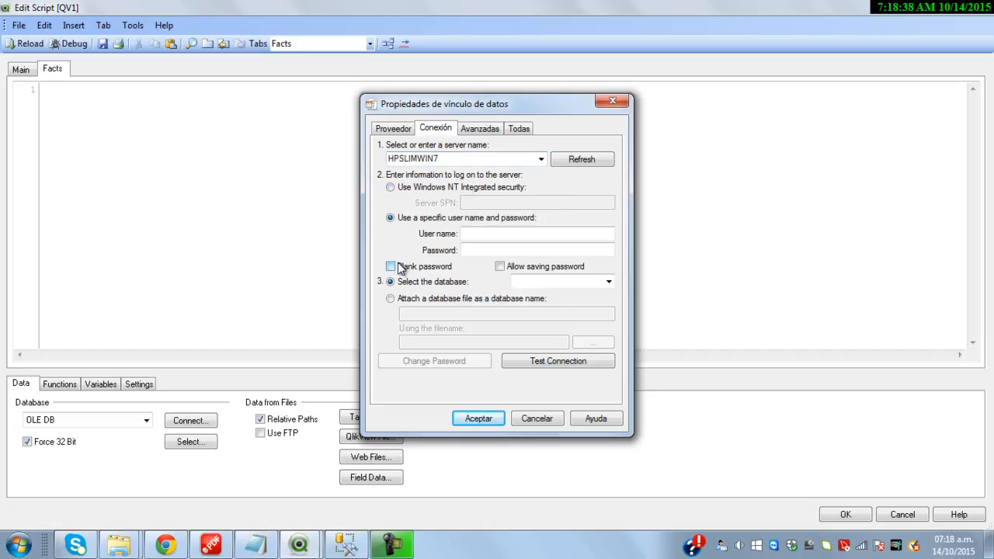
pyautogui.click(495, 233)
pyautogui.write('sa')
pyautogui.press('Tab')
pyautogui.write('123456')
pyautogui.click(529, 368)
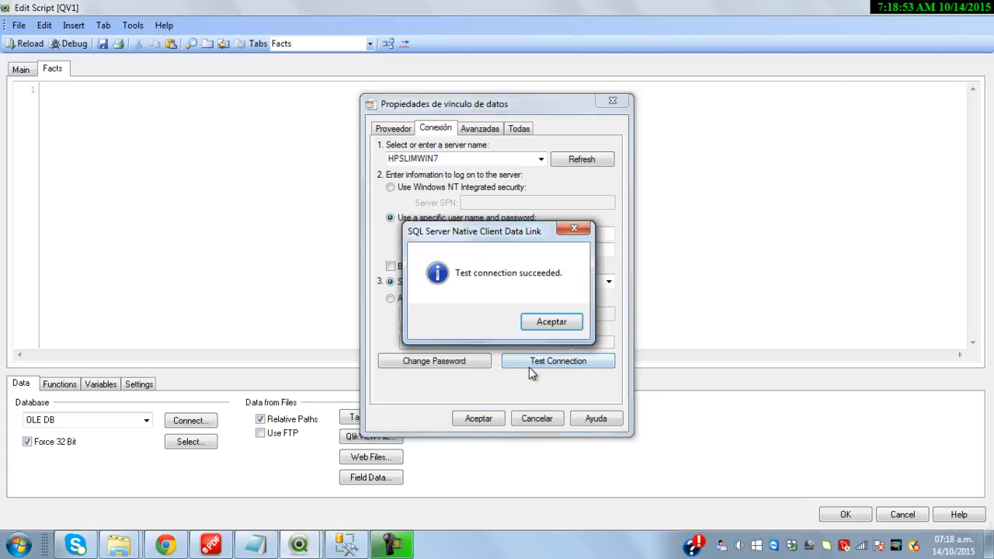
pyautogui.click(552, 322)
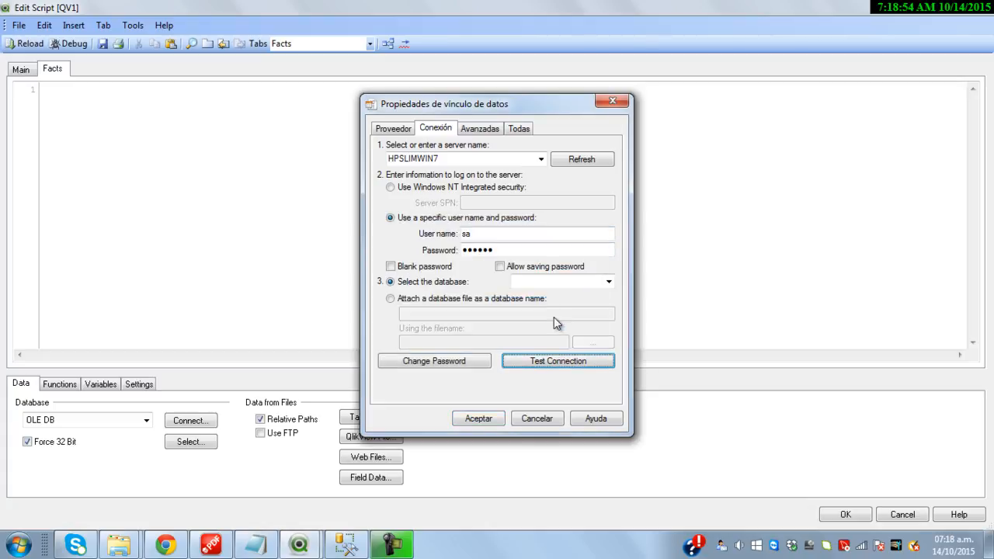
# Insert the OLEDB CONNECT32 string into the Facts script with blank lines after it
pyautogui.click(479, 419)
pyautogui.press('Up')
pyautogui.press('End')
pyautogui.press('Return')
pyautogui.press('Return')
pyautogui.press('Return')
pyautogui.press('Return')
pyautogui.press('Return')
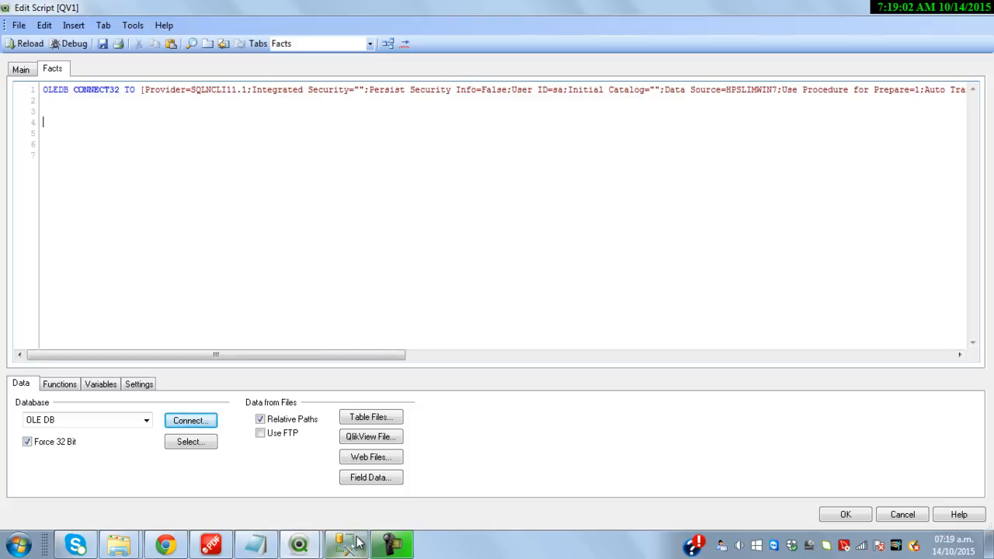
# Copy the OrderItems, SalesPersons and Customers load blocks from Notepad into the Facts script
pyautogui.click(256, 544)
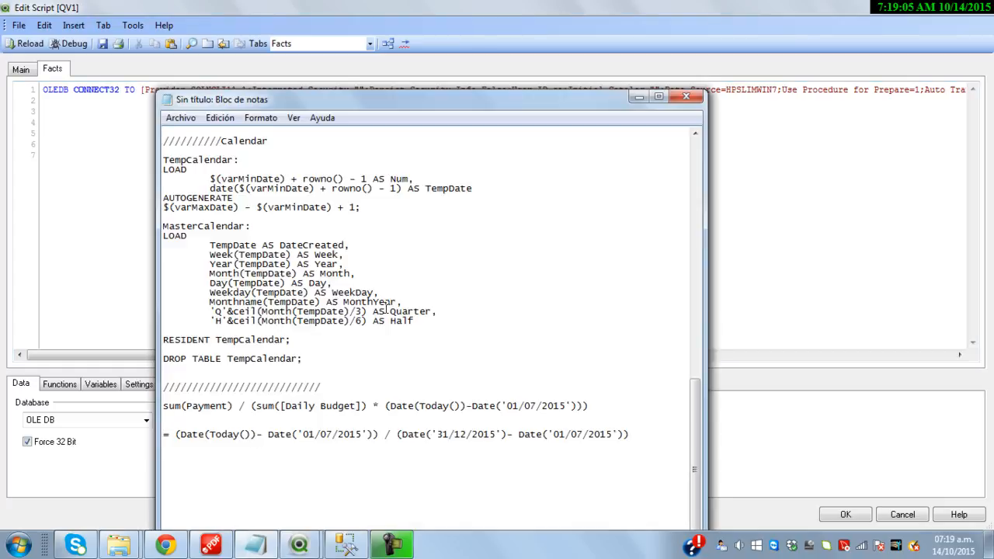
pyautogui.scroll(13, 352, 327)
pyautogui.moveTo(335, 340); pyautogui.dragTo(155, 143)
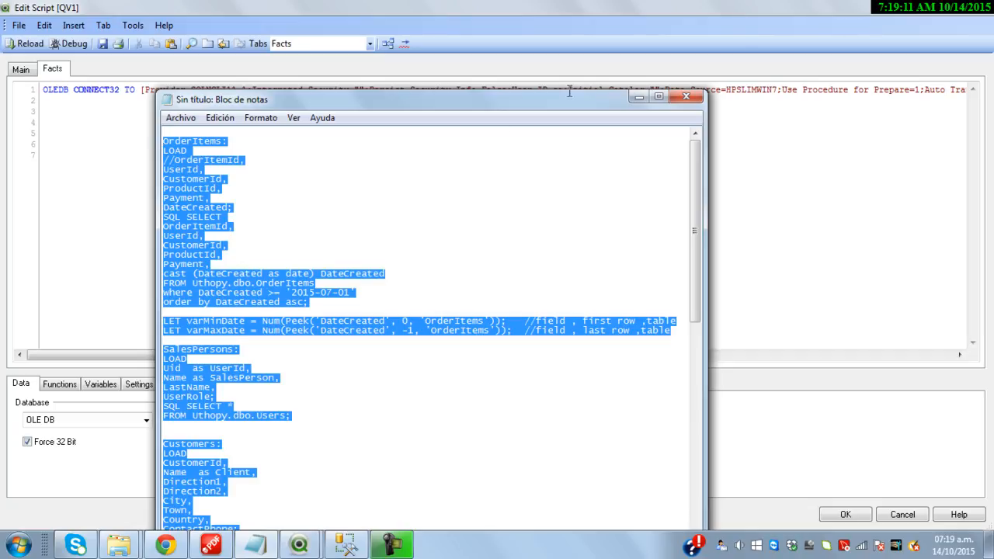
pyautogui.click(638, 97)
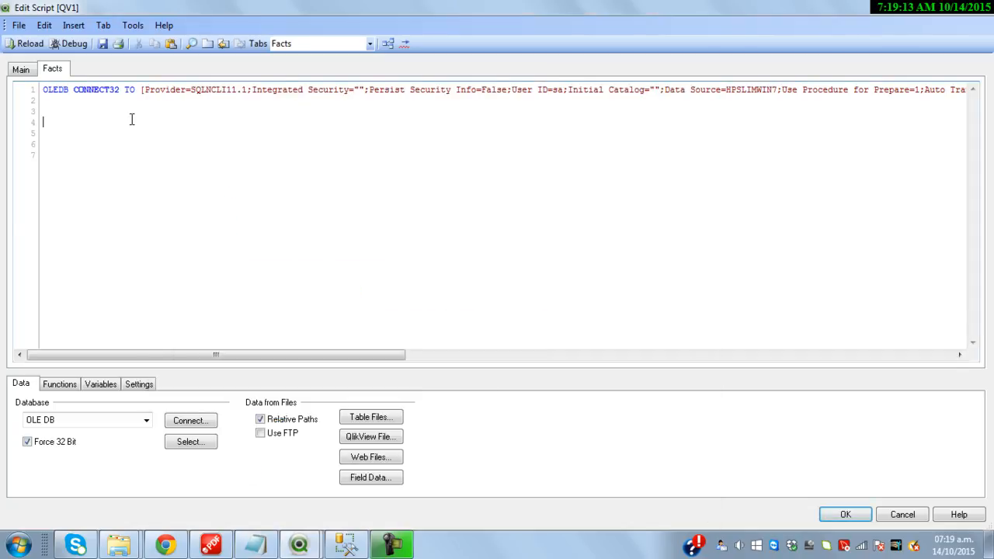
pyautogui.hotkey('ctrl', 'v')
pyautogui.scroll(-2, 208, 197)
pyautogui.scroll(6, 208, 198)
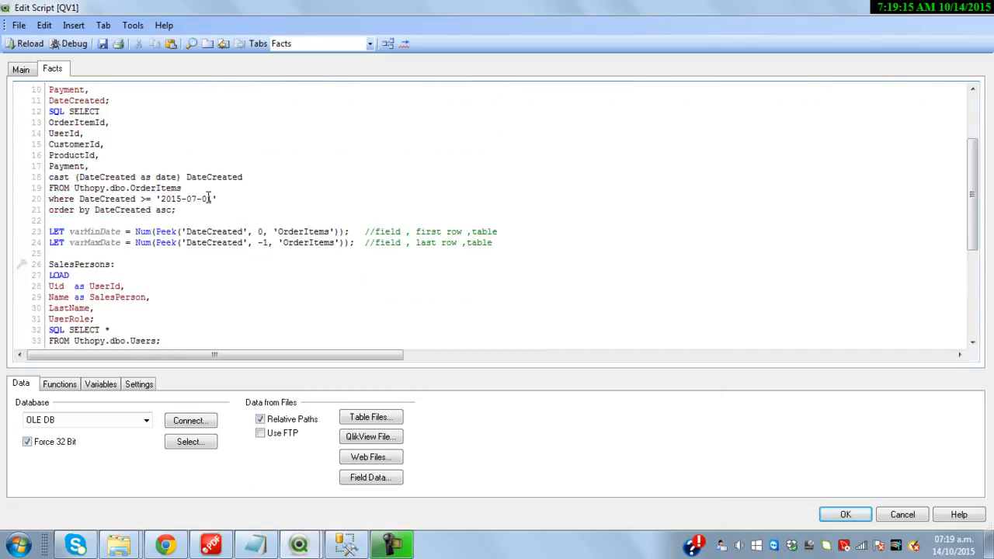
pyautogui.scroll(3, 208, 197)
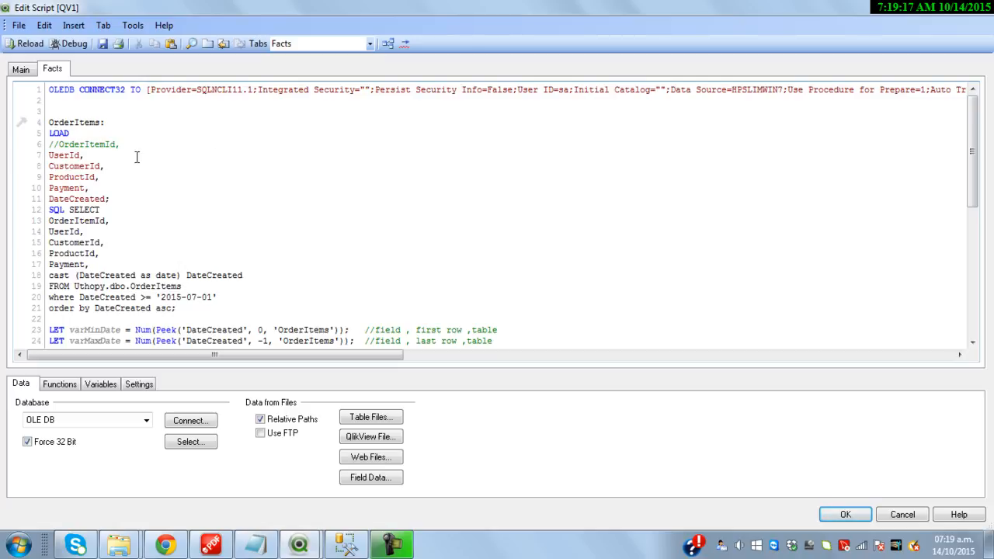
pyautogui.moveTo(180, 308); pyautogui.dragTo(45, 209)
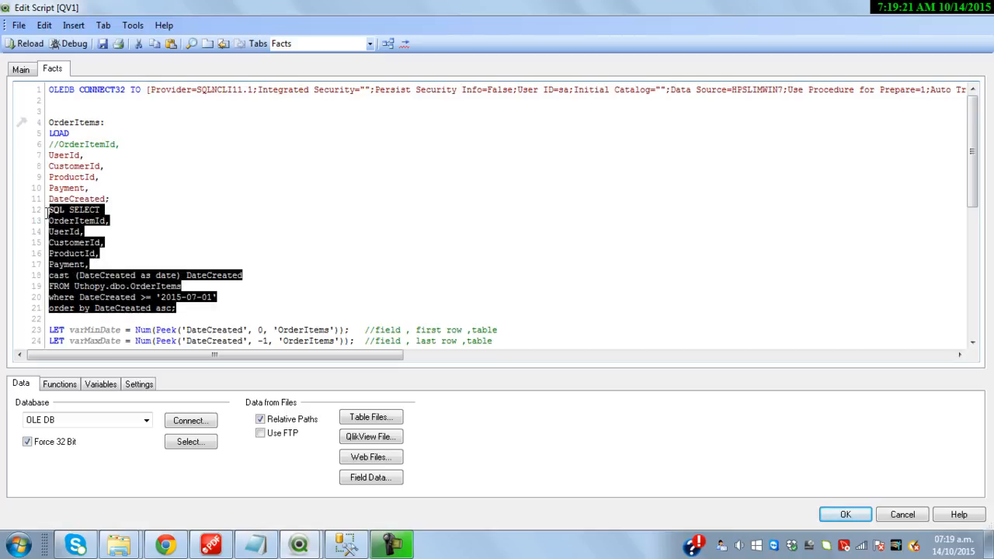
pyautogui.click(123, 259)
pyautogui.doubleClick(166, 286)
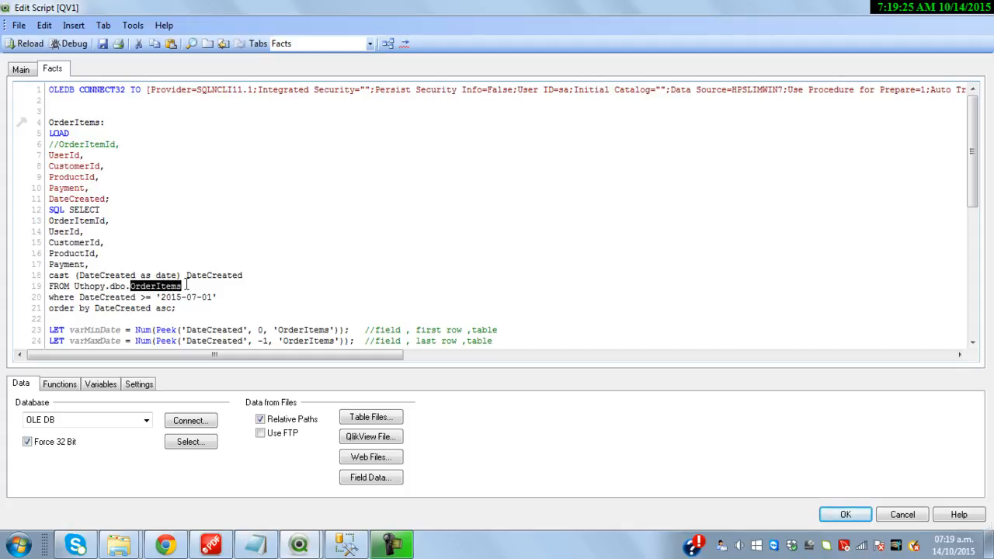
pyautogui.moveTo(108, 194); pyautogui.dragTo(45, 150)
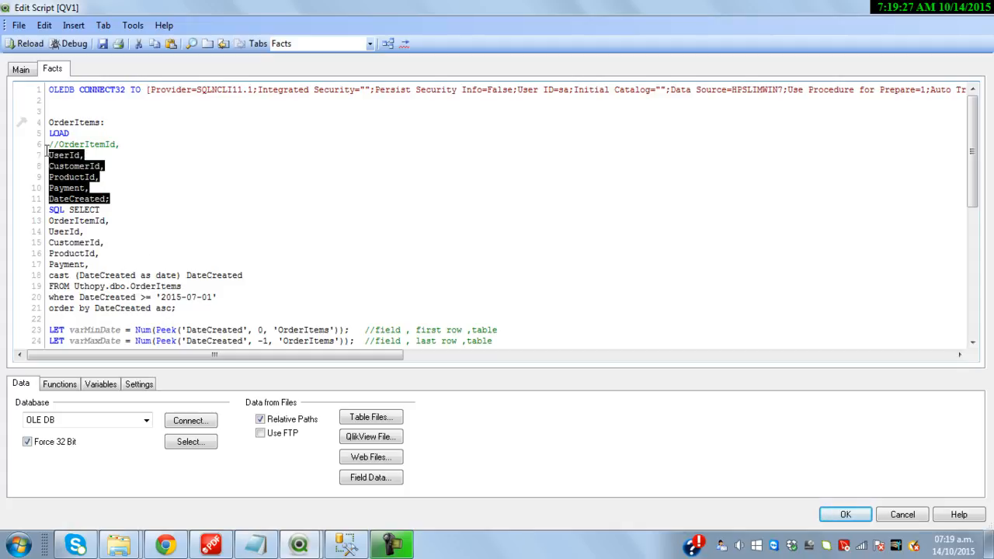
pyautogui.click(131, 198)
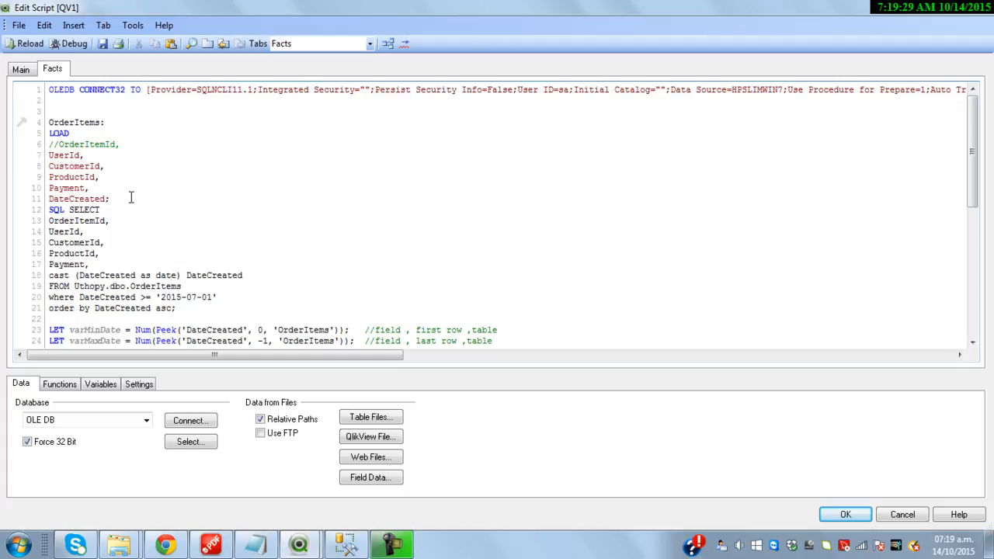
pyautogui.doubleClick(62, 297)
pyautogui.doubleClick(98, 297)
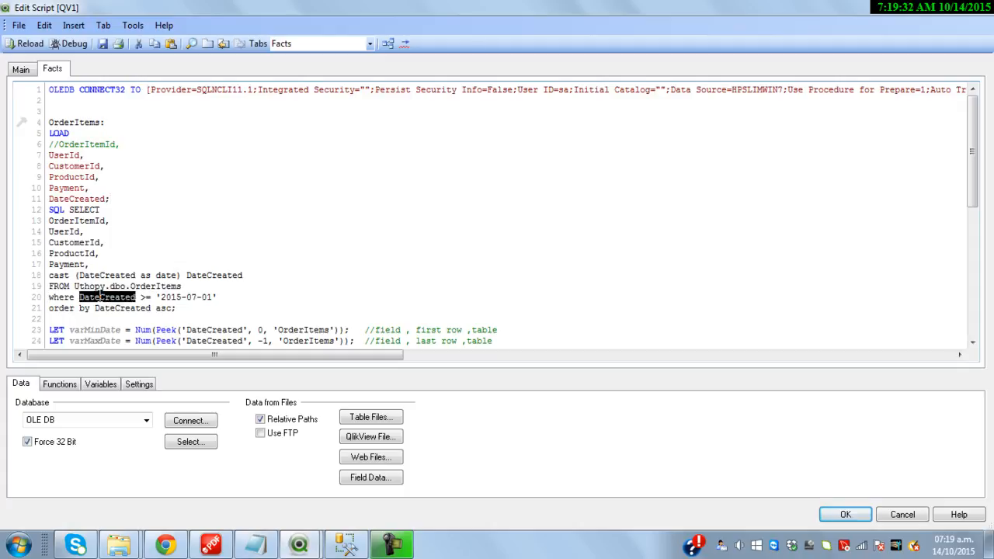
pyautogui.moveTo(157, 297); pyautogui.dragTo(215, 297)
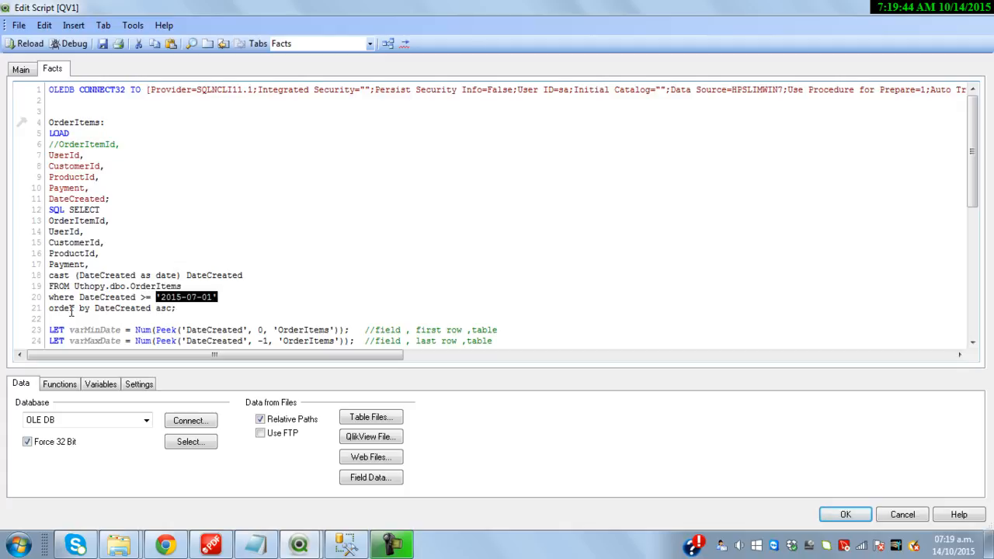
pyautogui.click(63, 309)
pyautogui.doubleClick(64, 309)
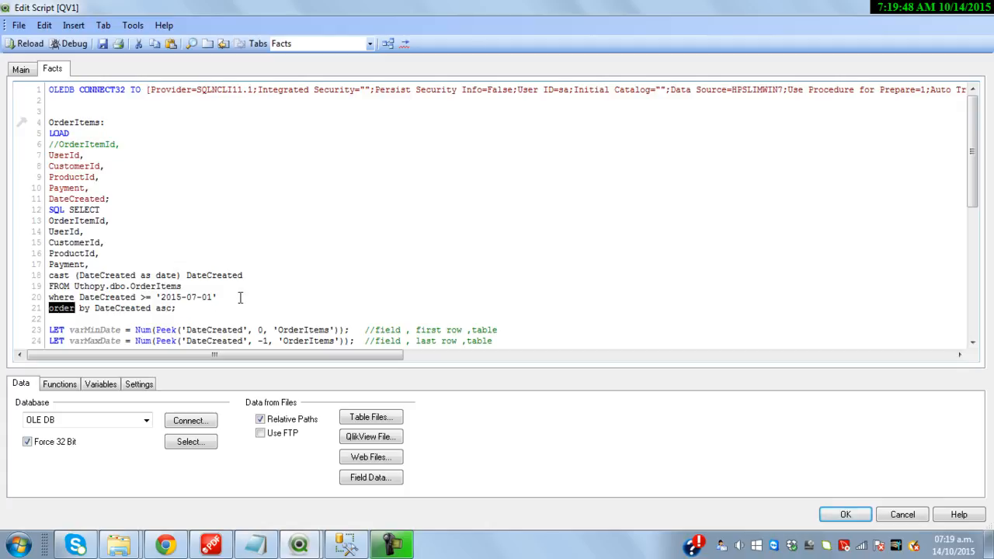
pyautogui.scroll(-2, 230, 300)
pyautogui.doubleClick(111, 264)
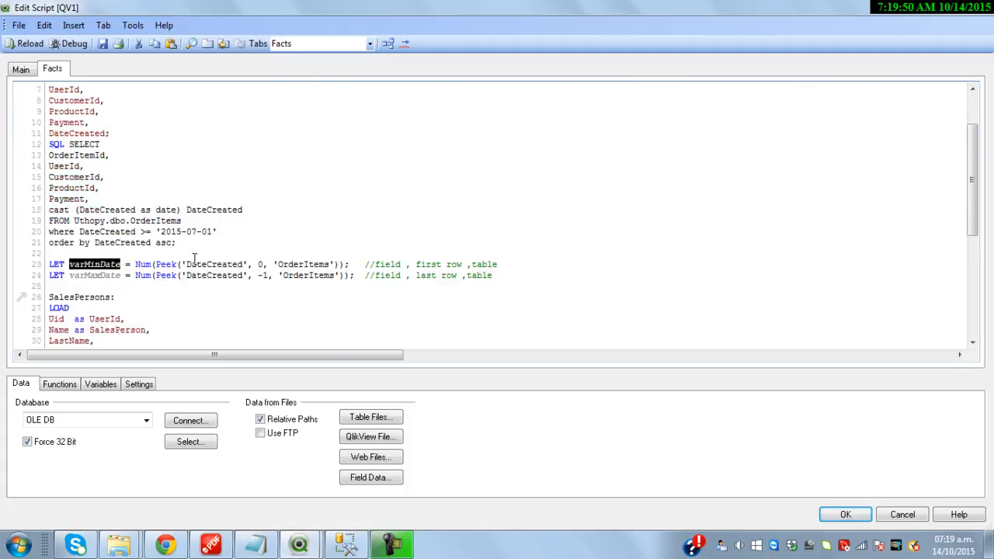
pyautogui.doubleClick(263, 265)
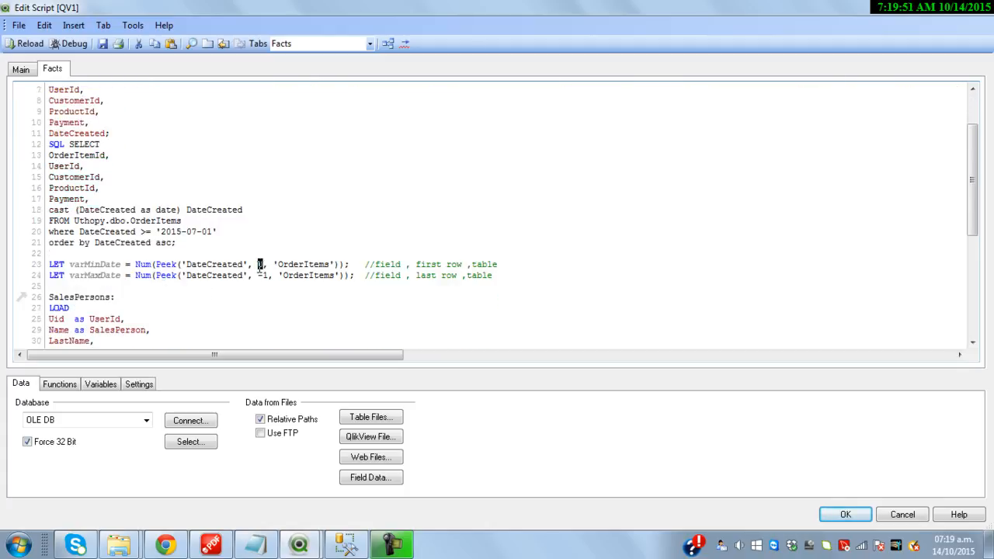
pyautogui.doubleClick(103, 276)
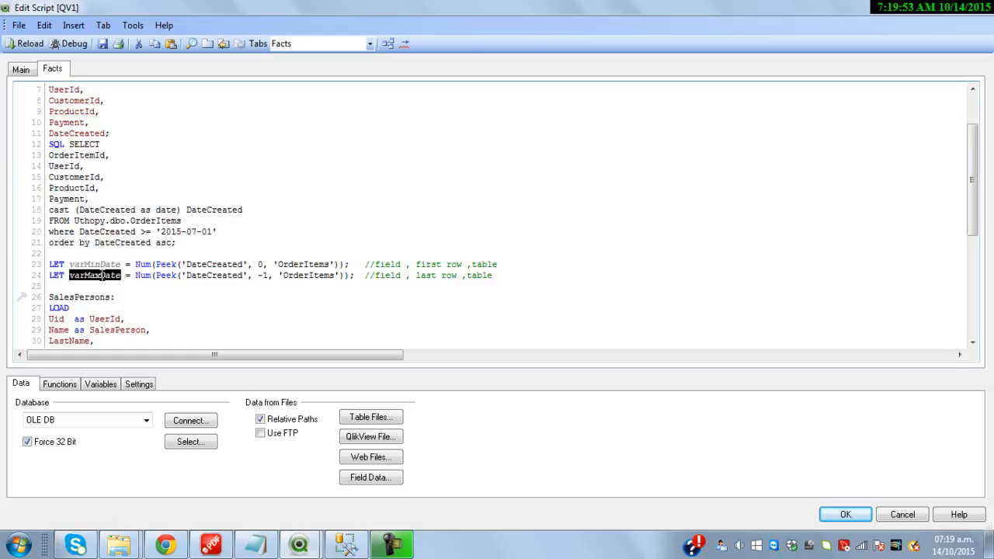
pyautogui.doubleClick(261, 276)
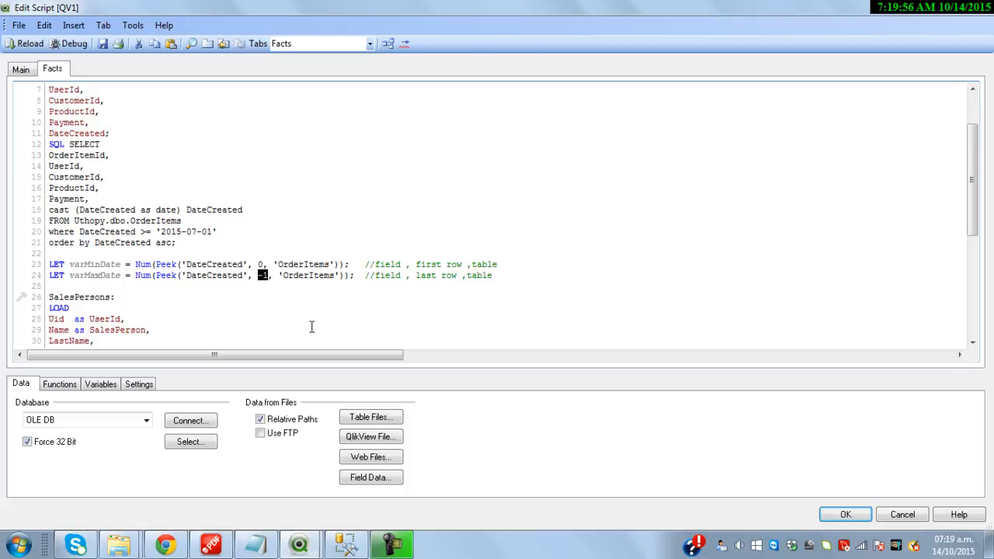
pyautogui.scroll(-1, 291, 312)
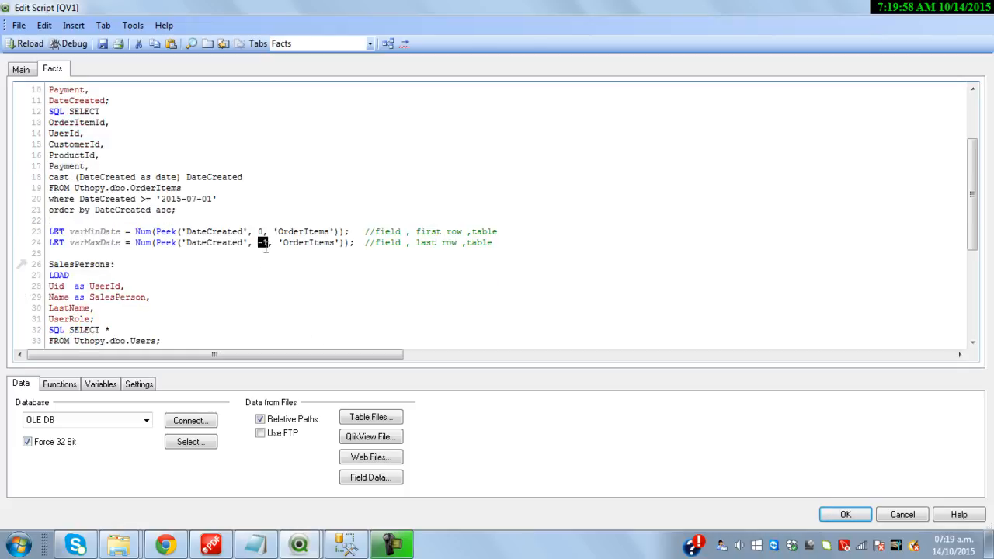
pyautogui.scroll(-2, 241, 266)
pyautogui.click(86, 200)
pyautogui.doubleClick(86, 201)
pyautogui.scroll(-4, 137, 275)
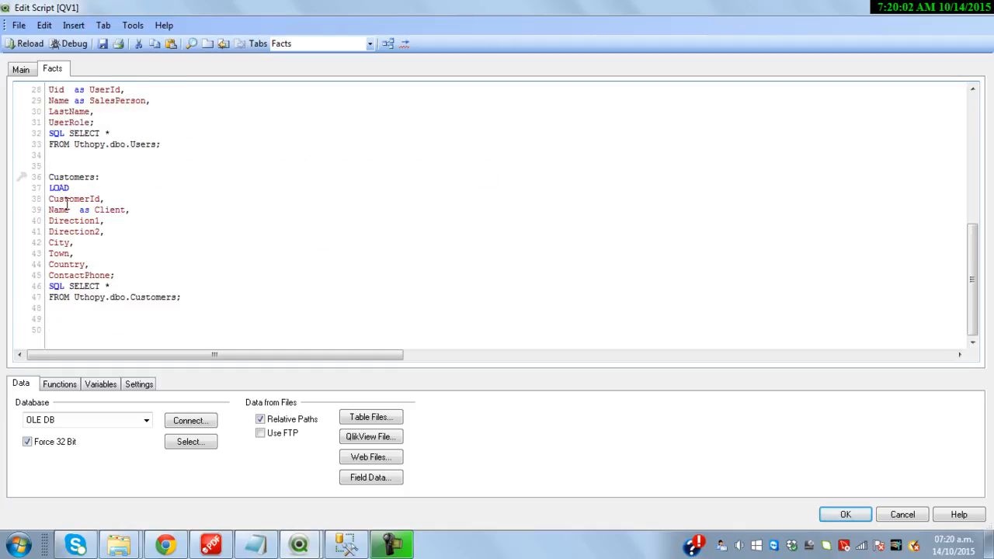
# Paste the Products load block from Notepad below the Customers load and reload the script
pyautogui.scroll(9, 101, 219)
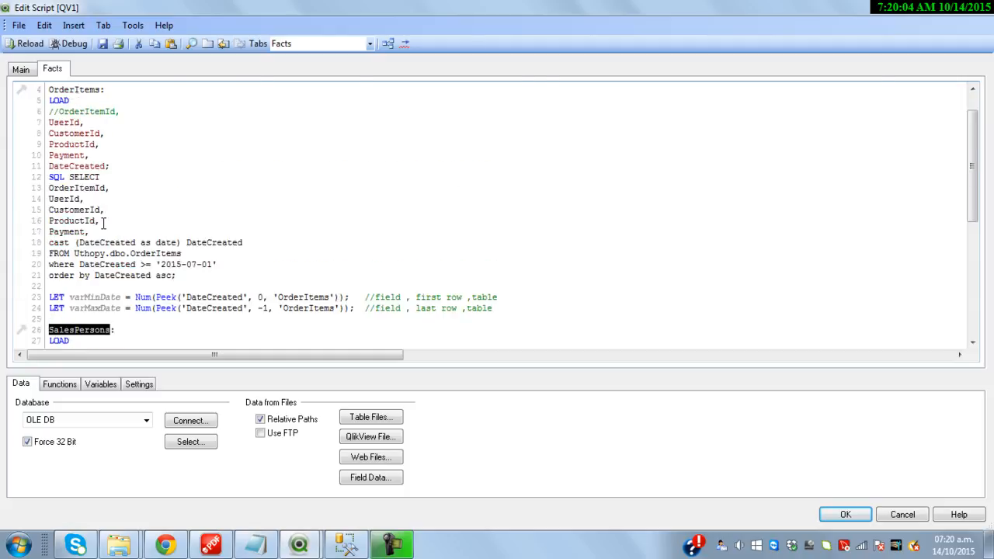
pyautogui.scroll(-9, 103, 224)
pyautogui.click(232, 298)
pyautogui.press('Return')
pyautogui.press('Return')
pyautogui.click(257, 544)
pyautogui.scroll(-4, 338, 407)
pyautogui.scroll(-3, 337, 410)
pyautogui.moveTo(310, 444); pyautogui.dragTo(153, 379)
pyautogui.hotkey('ctrl', 'c')
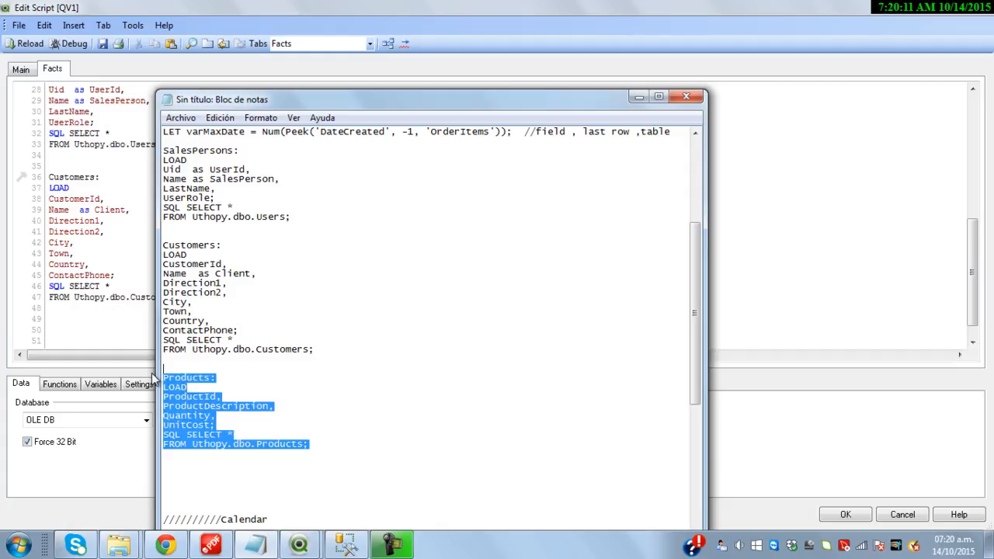
pyautogui.click(74, 338)
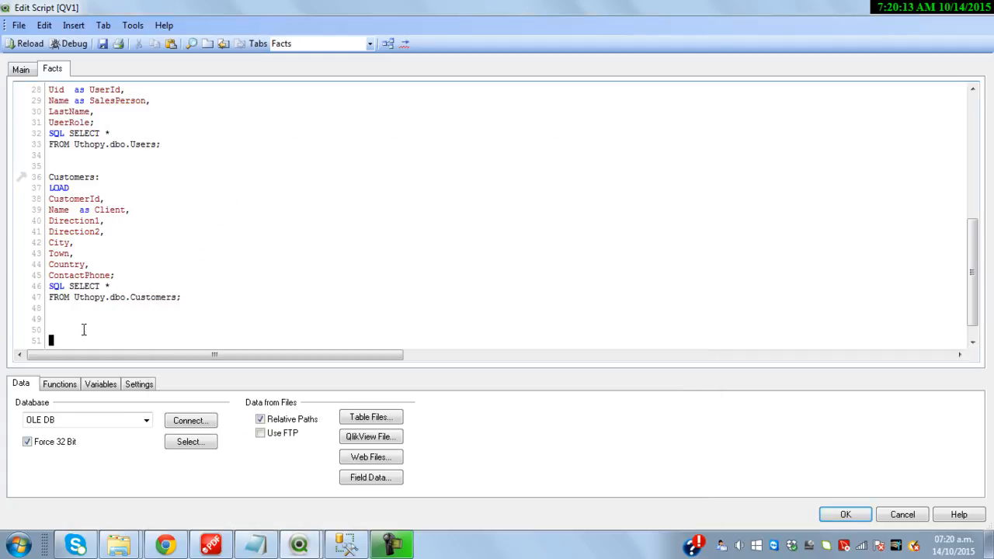
pyautogui.hotkey('ctrl', 'v')
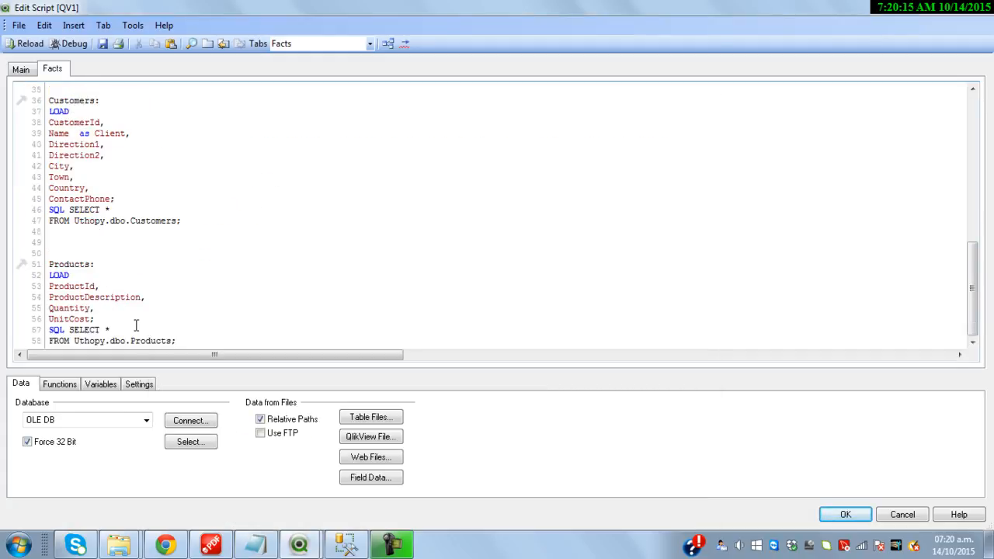
pyautogui.click(31, 48)
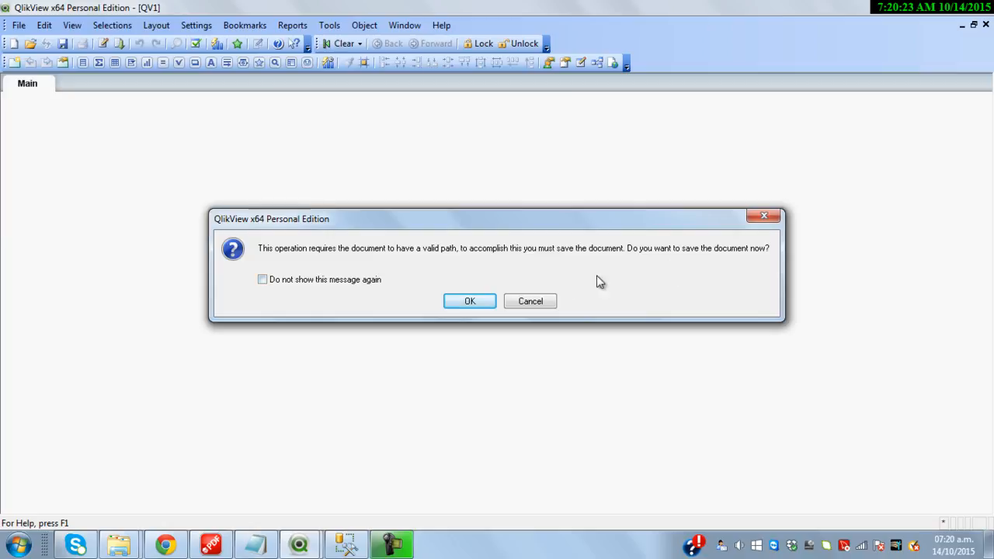
# Save the document as RRv3.qvw before reloading
pyautogui.click(469, 301)
pyautogui.write('RRv3')
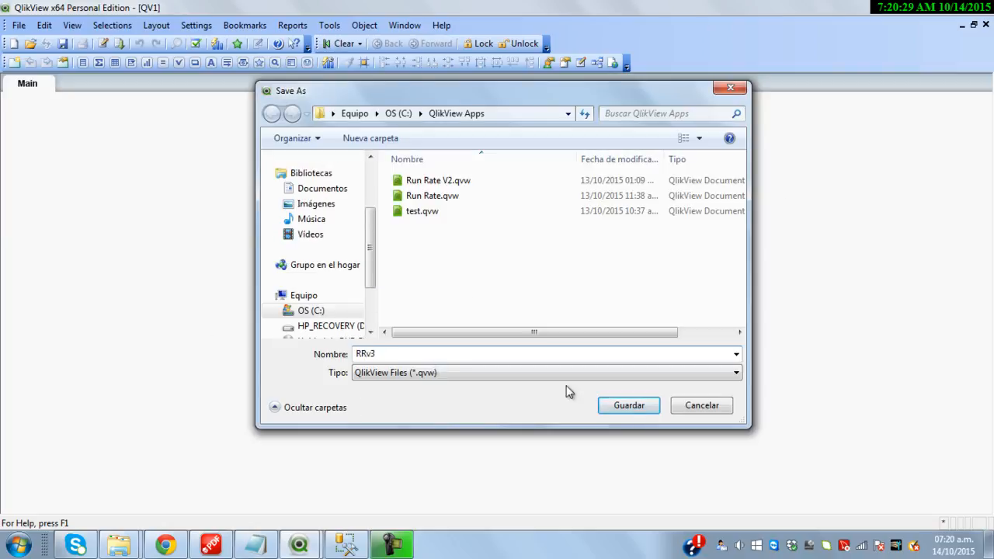
pyautogui.click(642, 407)
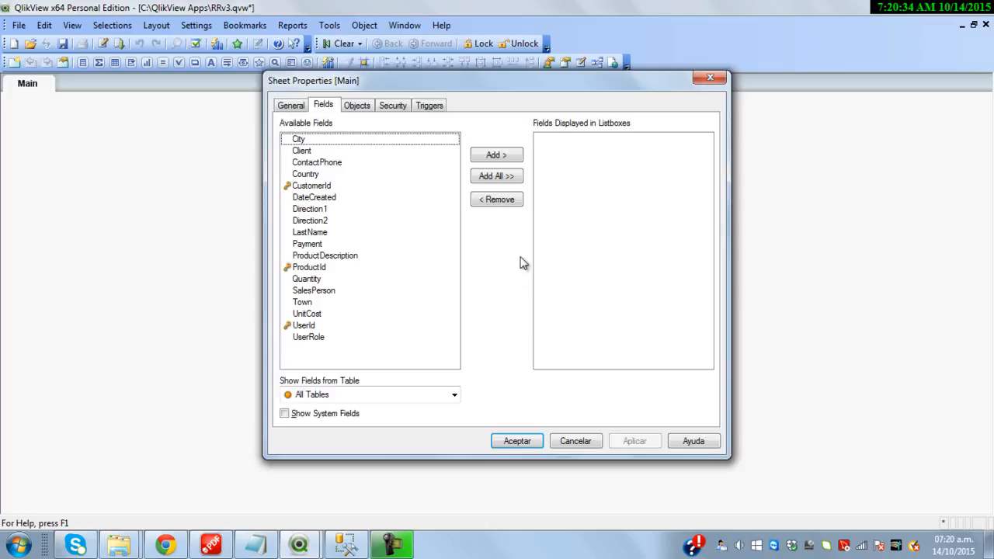
# Verify in the Table Viewer that OrderItems links Products, SalesPersons and Customers
pyautogui.click(516, 441)
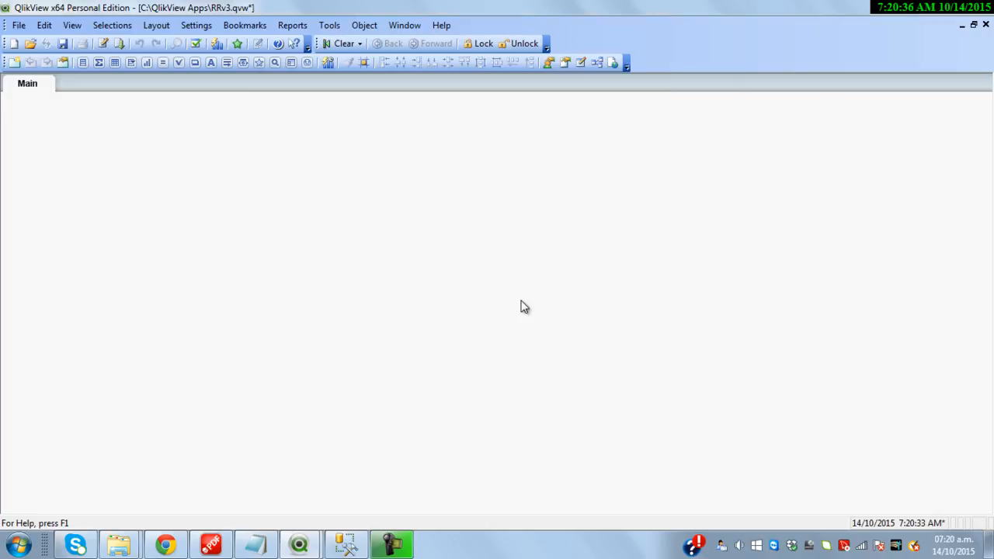
pyautogui.hotkey('ctrl', 't')
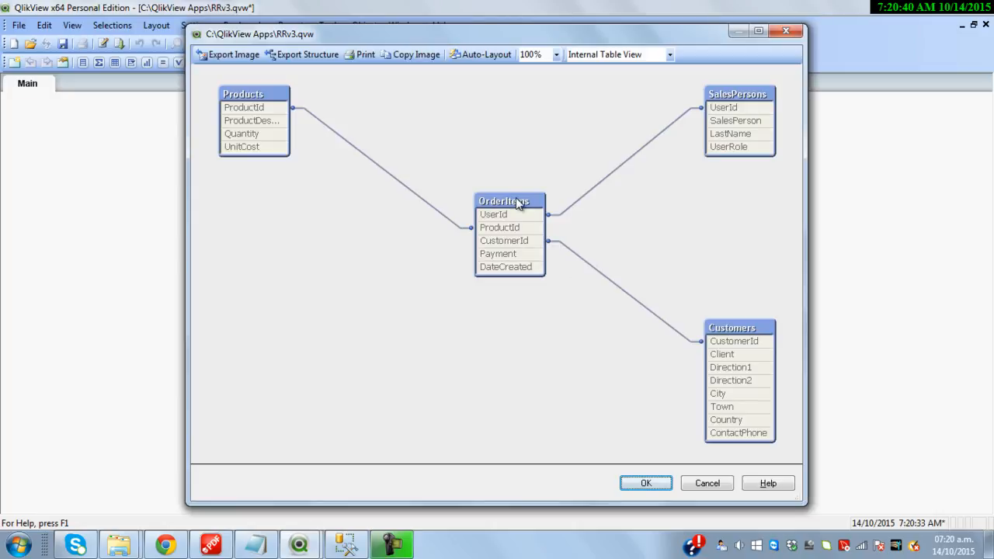
pyautogui.moveTo(516, 200); pyautogui.dragTo(482, 197)
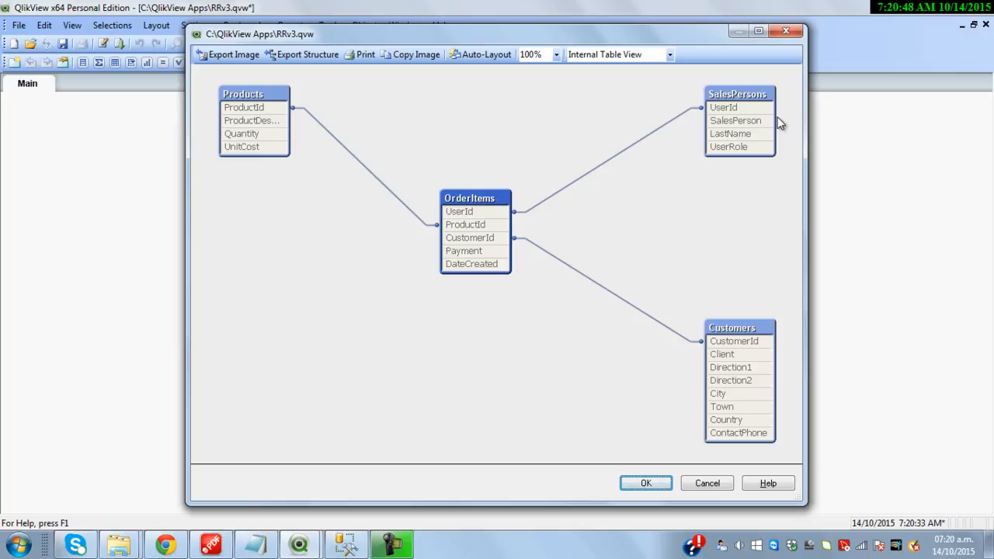
pyautogui.click(786, 31)
pyautogui.hotkey('ctrl', 'e')
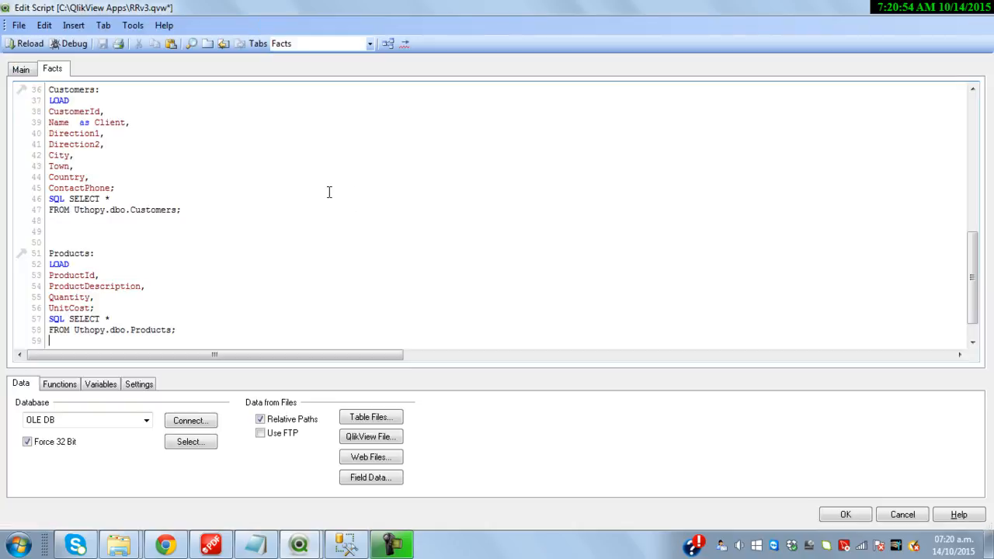
# Point out the shared UserId key in the SalesPersons and OrderItems loads
pyautogui.scroll(8, 275, 231)
pyautogui.scroll(-2, 275, 231)
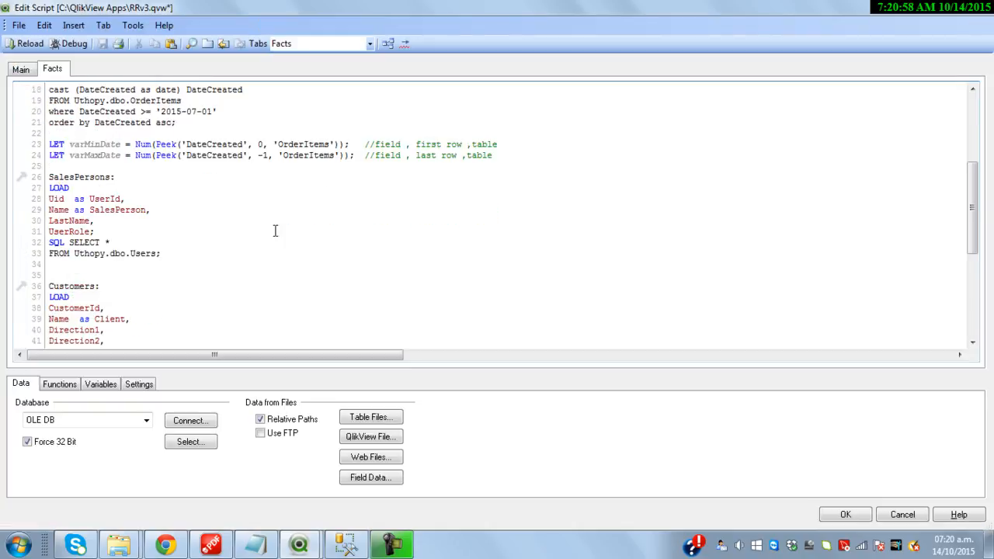
pyautogui.doubleClick(101, 199)
pyautogui.scroll(6, 156, 197)
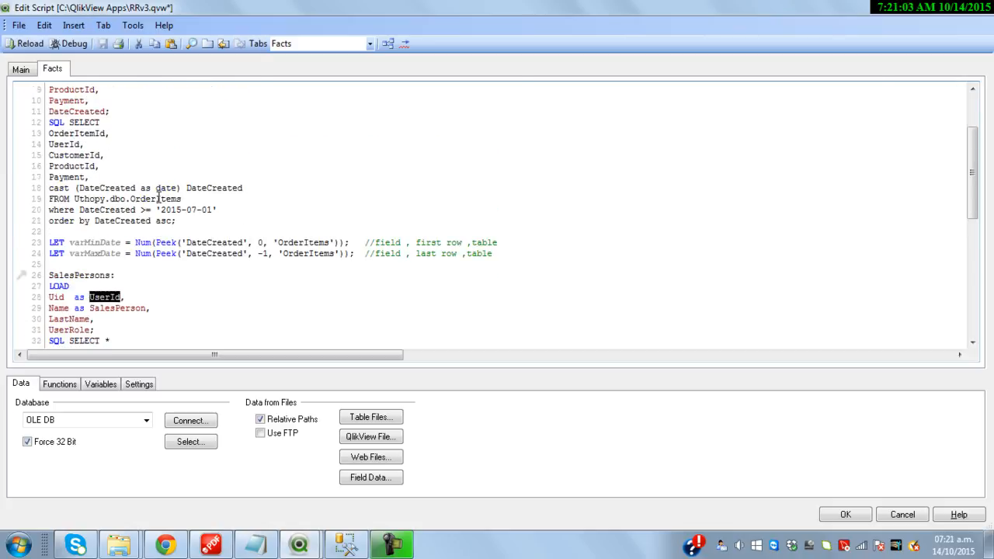
pyautogui.doubleClick(70, 158)
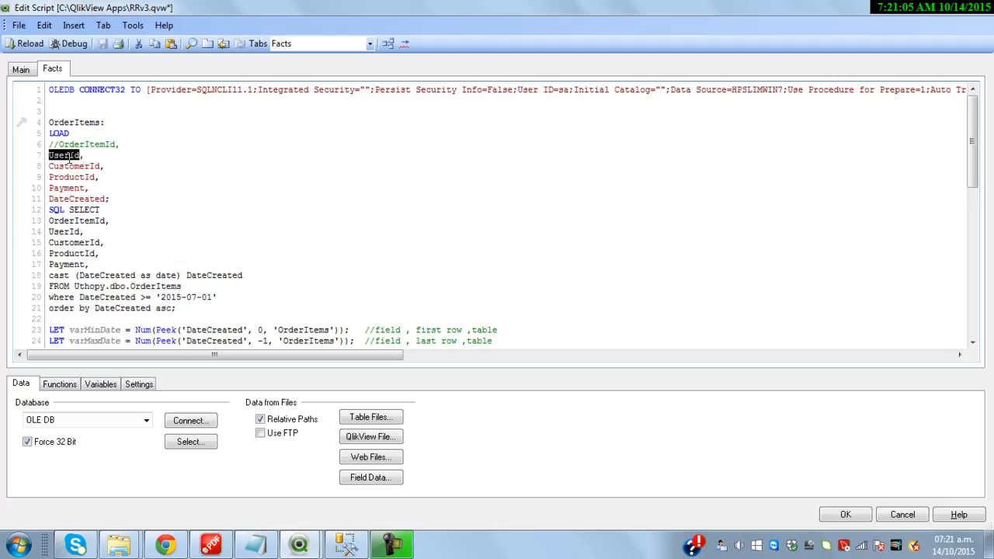
pyautogui.scroll(-13, 200, 169)
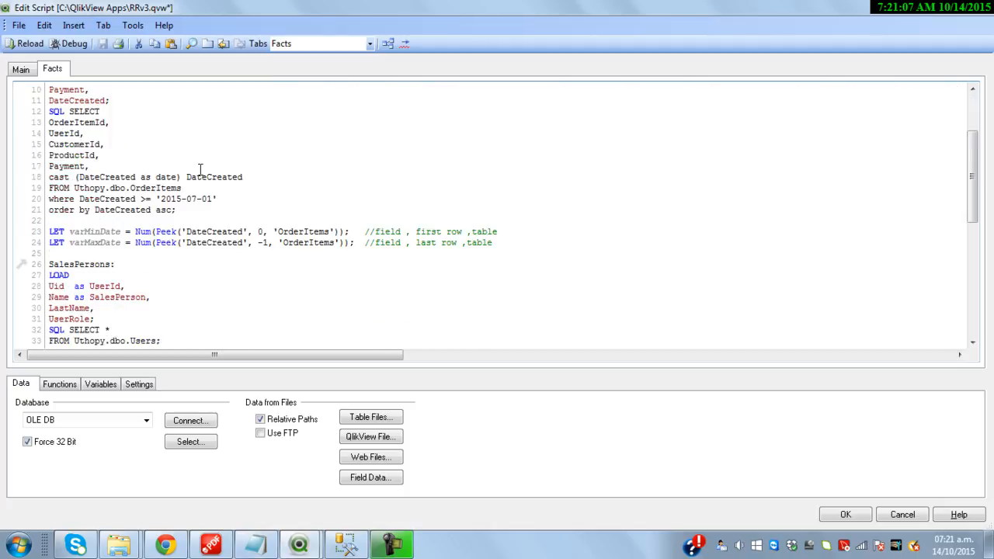
# Open Budget per Salesperson.xlsx at the script's end, then switch to SQL Server Management Studio
pyautogui.click(98, 317)
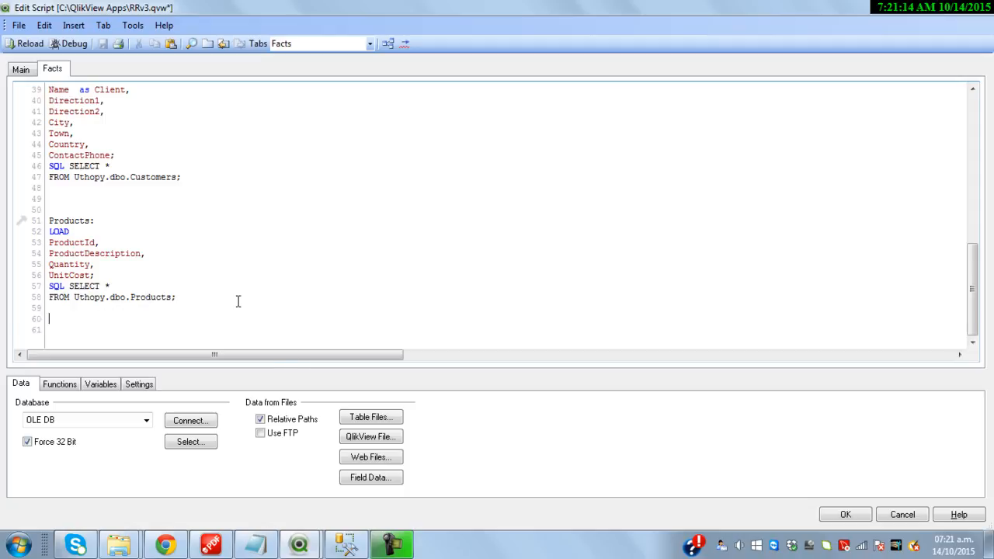
pyautogui.click(379, 419)
pyautogui.doubleClick(439, 186)
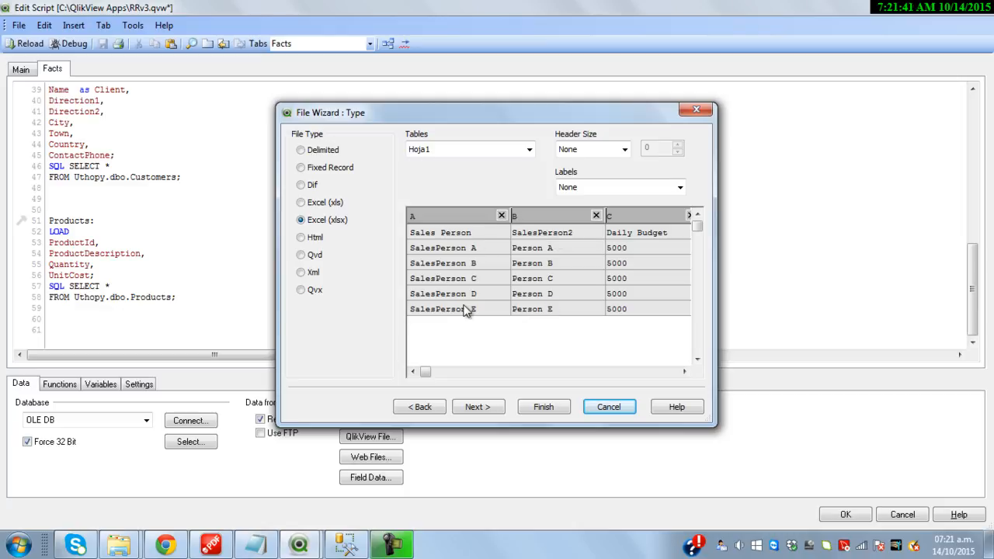
pyautogui.click(346, 546)
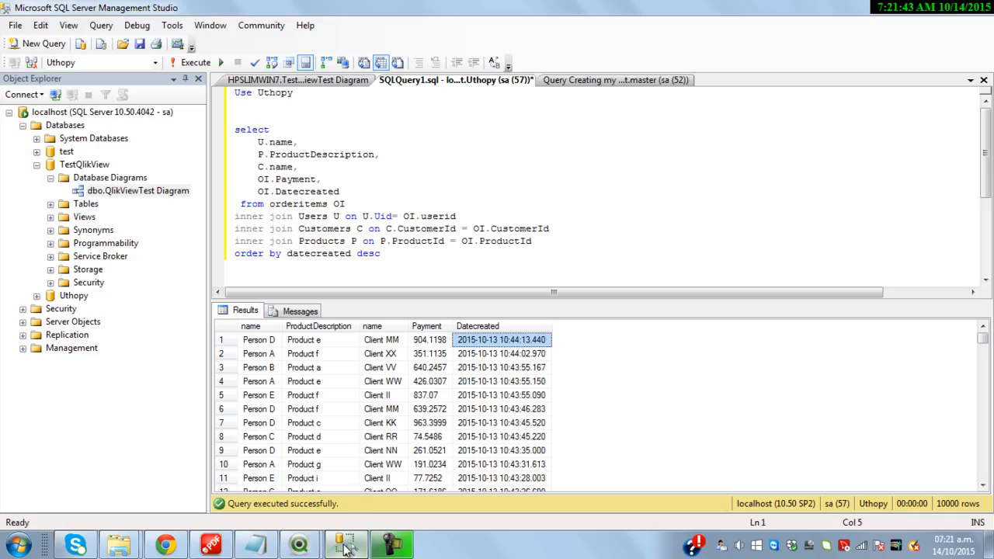
# Select the first three salesperson names in the results grid to compare them
pyautogui.click(267, 344)
pyautogui.moveTo(267, 344); pyautogui.dragTo(269, 370)
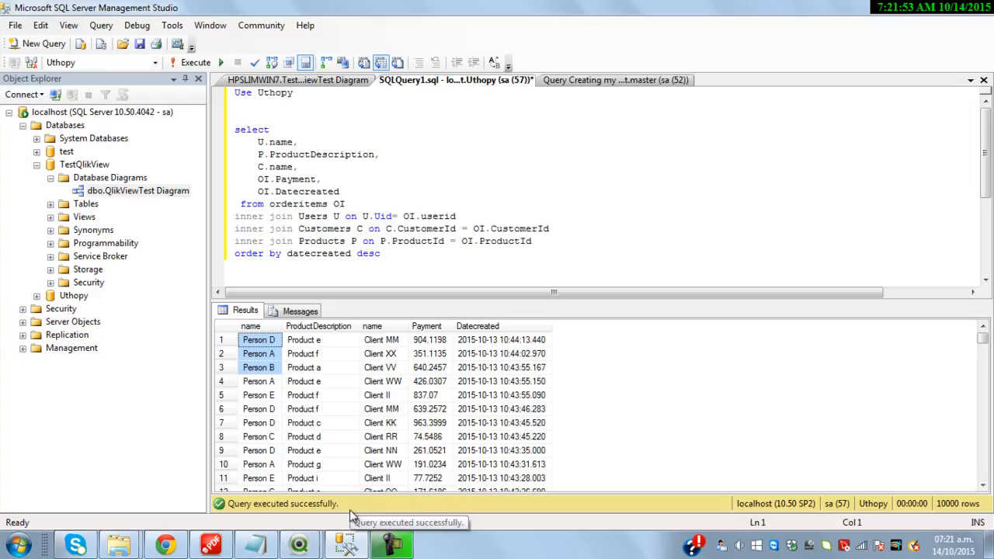
pyautogui.moveTo(347, 547)
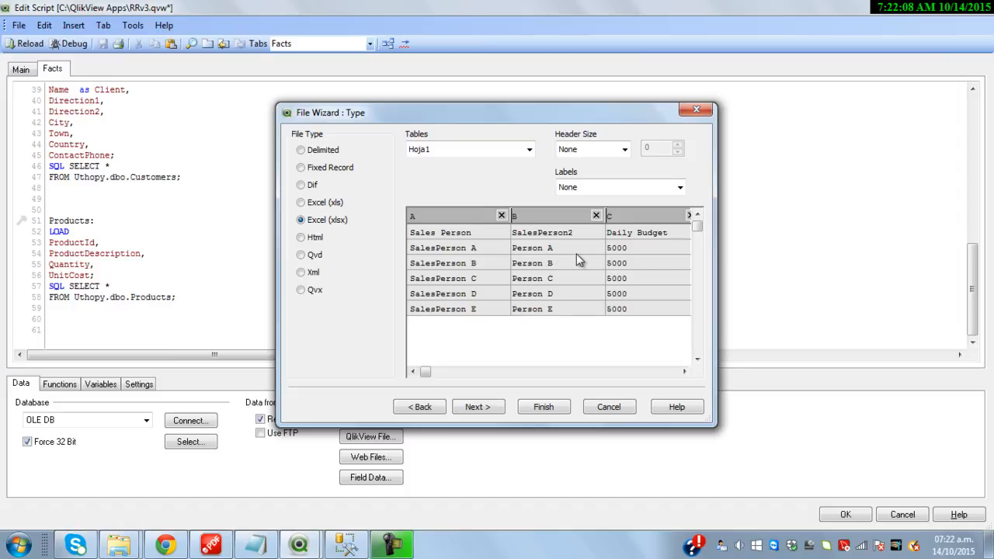
# Use embedded labels from the first row and finish the Budget per Salesperson.xlsx import
pyautogui.click(615, 188)
pyautogui.click(614, 214)
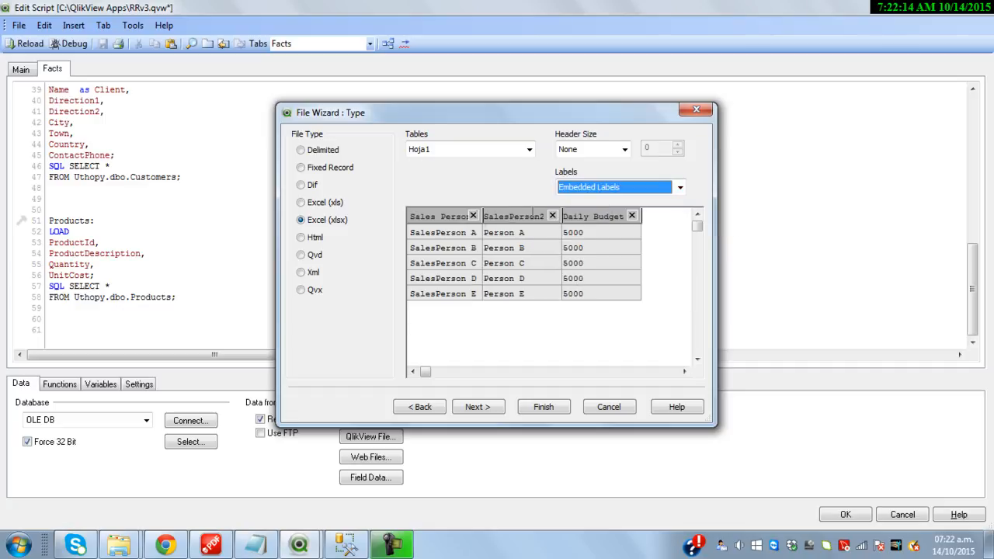
pyautogui.click(543, 407)
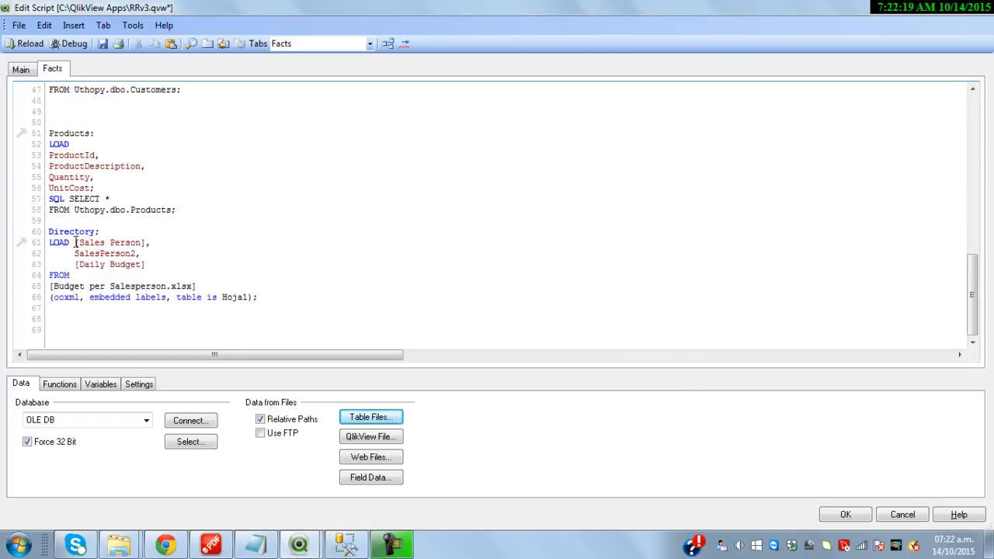
# Name the table Budget:, drop the [Sales Person] field, and alias SalesPerson2 as SalesPerson
pyautogui.moveTo(102, 230); pyautogui.dragTo(46, 230)
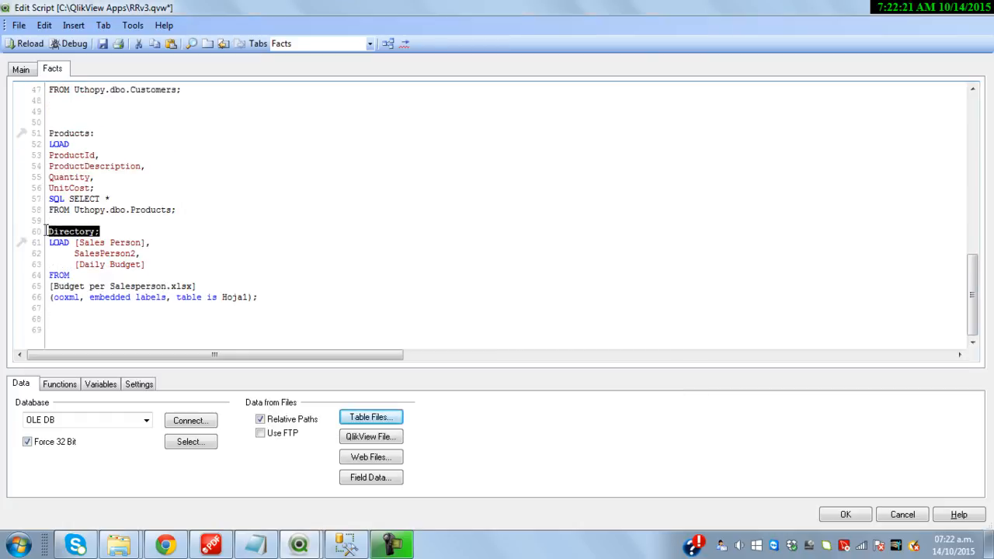
pyautogui.write('Budget:')
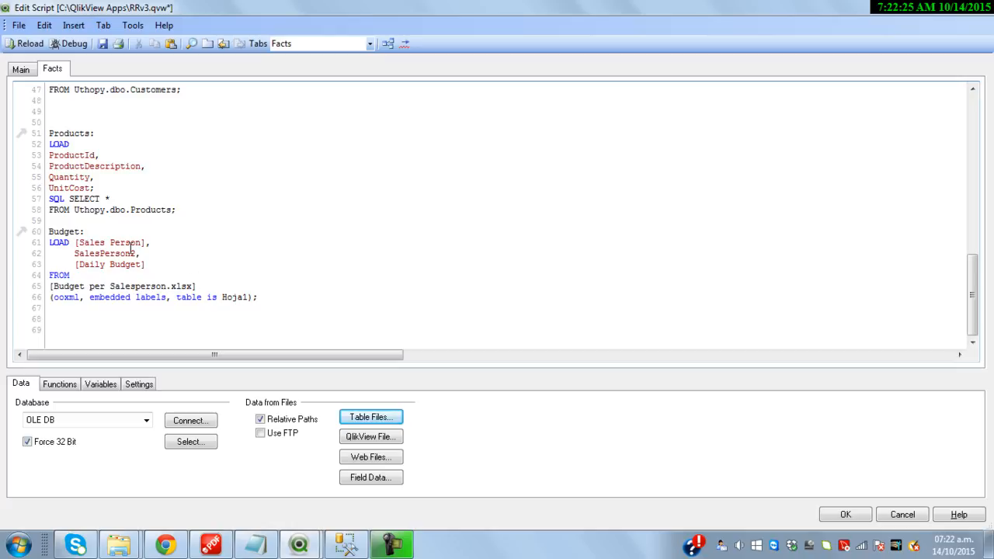
pyautogui.moveTo(158, 238); pyautogui.dragTo(75, 242)
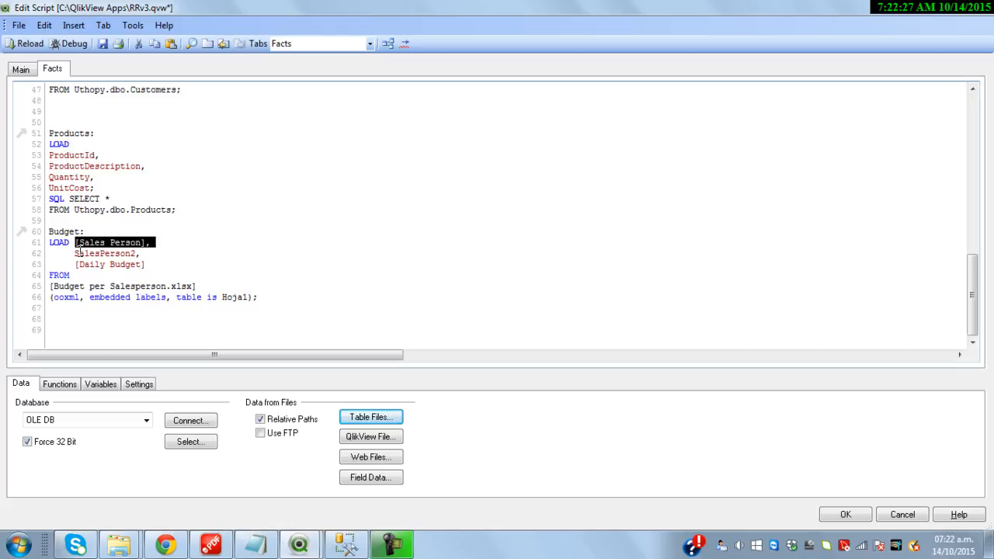
pyautogui.press('Delete')
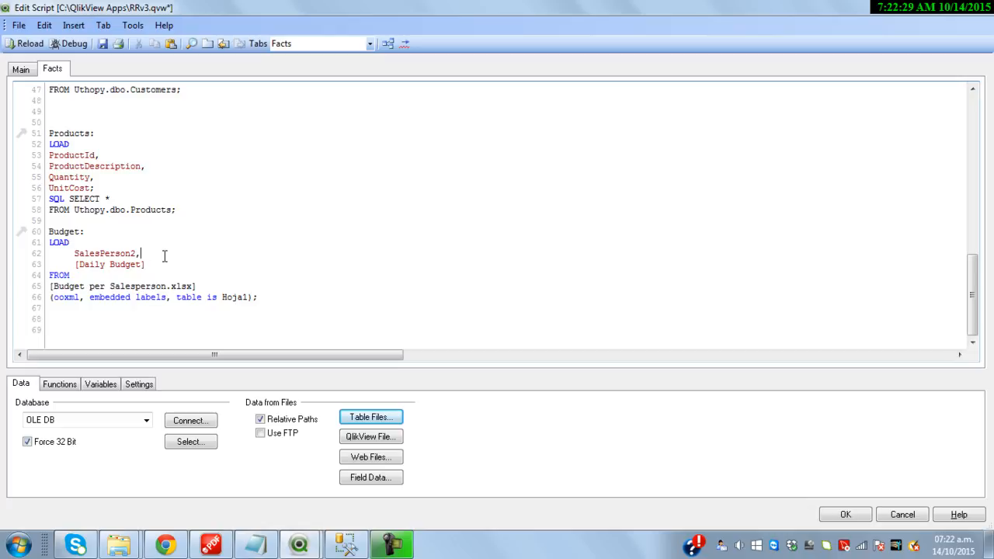
pyautogui.write('as')
pyautogui.scroll(6, 165, 257)
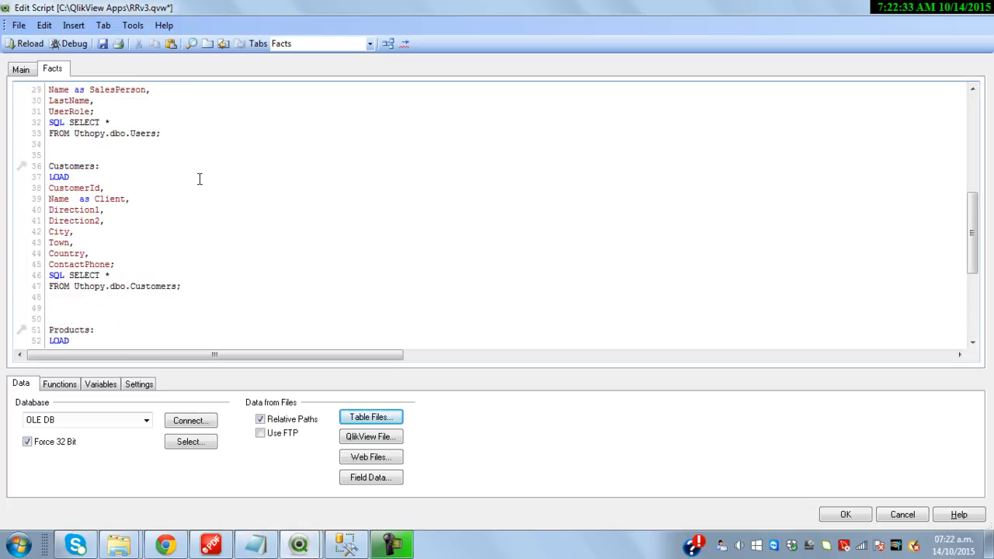
pyautogui.scroll(1, 203, 191)
pyautogui.doubleClick(131, 122)
pyautogui.hotkey('ctrl', 'c')
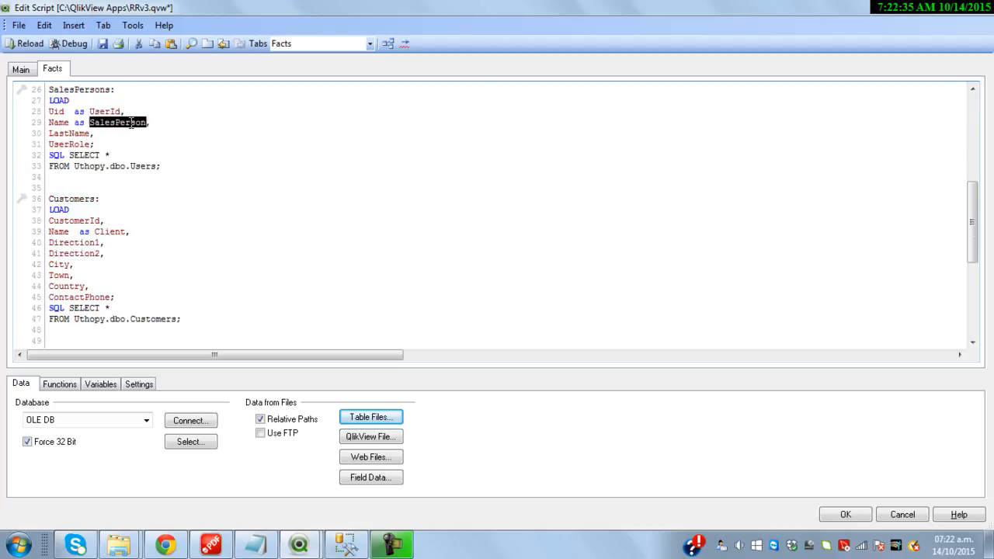
pyautogui.scroll(-7, 194, 181)
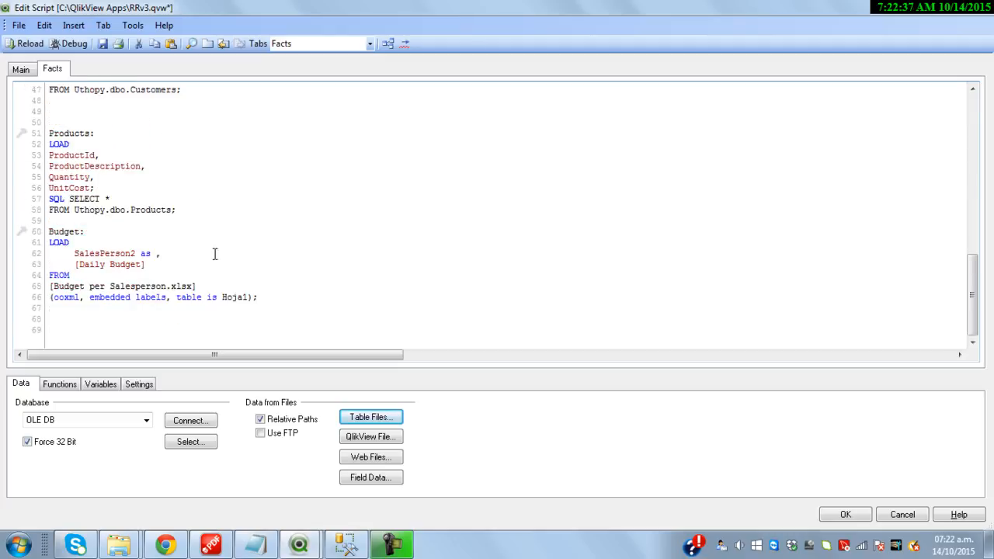
pyautogui.click(170, 253)
pyautogui.hotkey('ctrl', 'v')
# Reload, verify in the Table Viewer that Budget links to SalesPersons by SalesPerson, then reopen the script
pyautogui.click(31, 44)
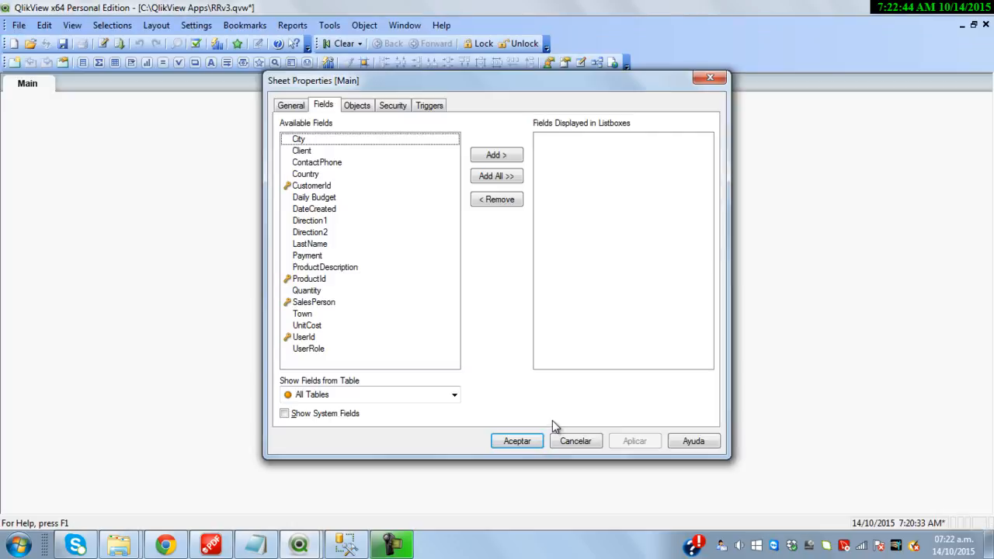
pyautogui.click(513, 440)
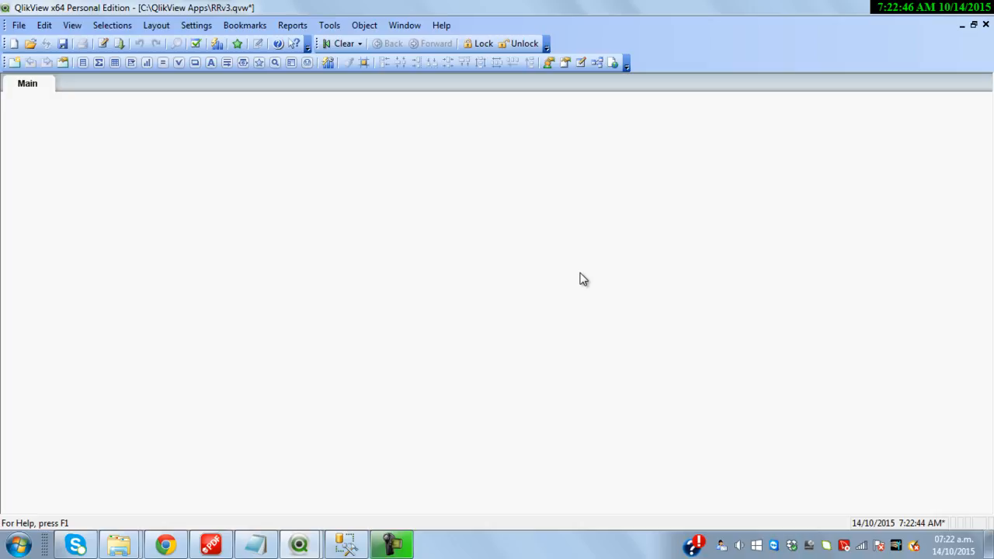
pyautogui.hotkey('ctrl', 't')
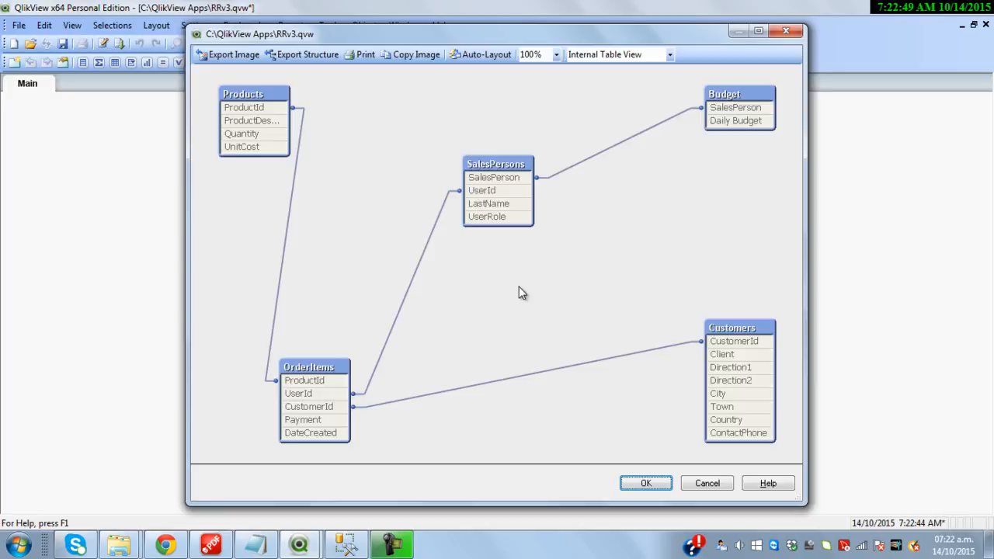
pyautogui.click(488, 54)
pyautogui.moveTo(341, 367); pyautogui.dragTo(434, 260)
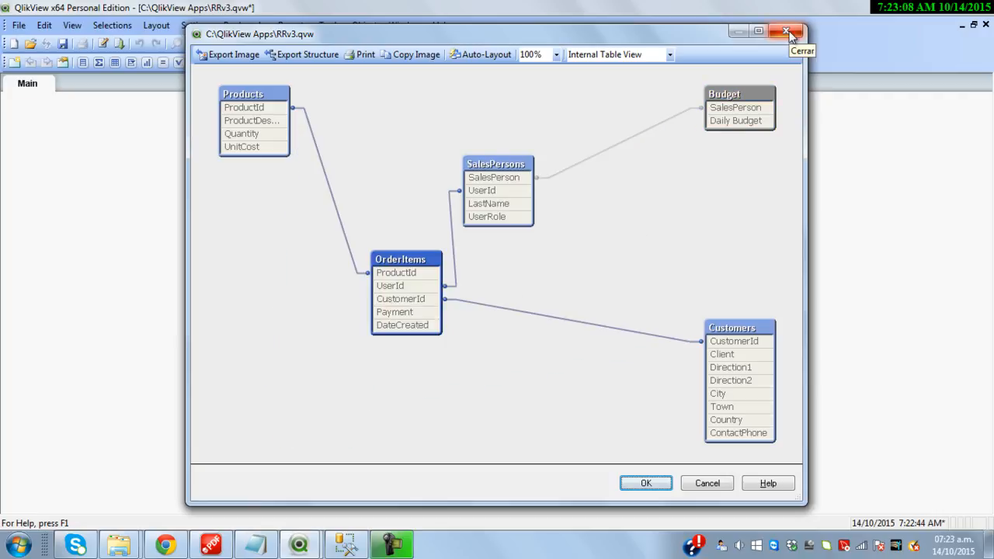
pyautogui.click(786, 31)
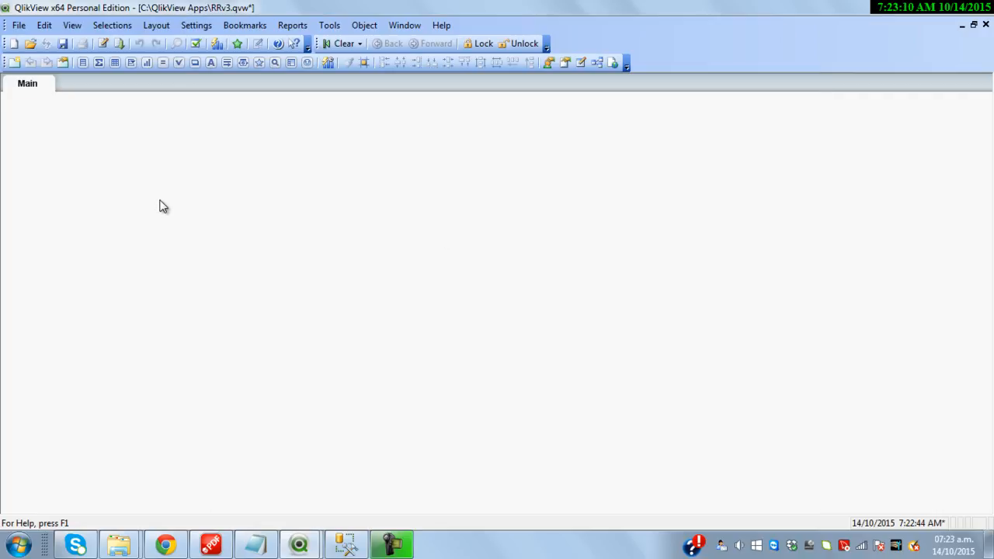
pyautogui.hotkey('ctrl', 'e')
# Add a new script tab named MAsterCalendar
pyautogui.click(207, 43)
pyautogui.write('MAste')
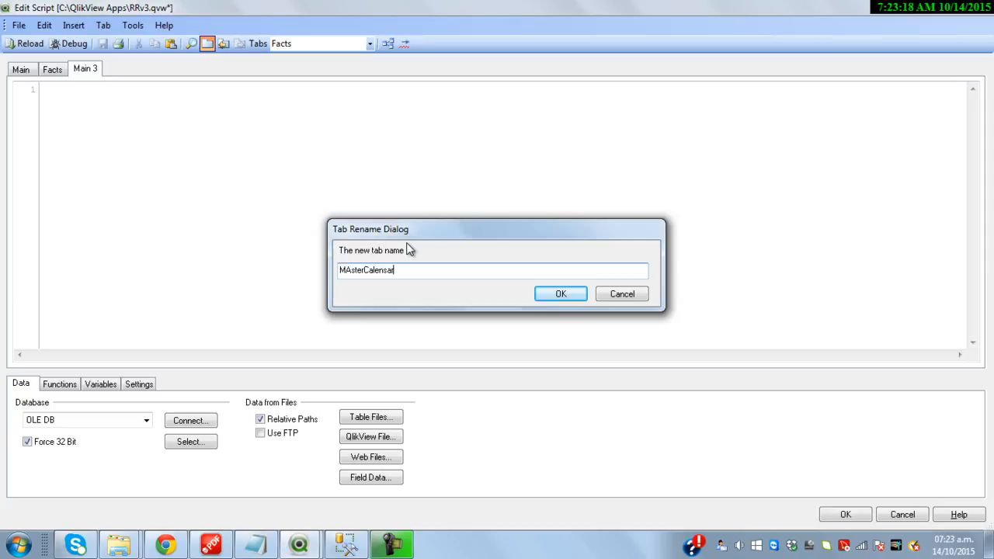
pyautogui.write('rCalendar')
pyautogui.press('Return')
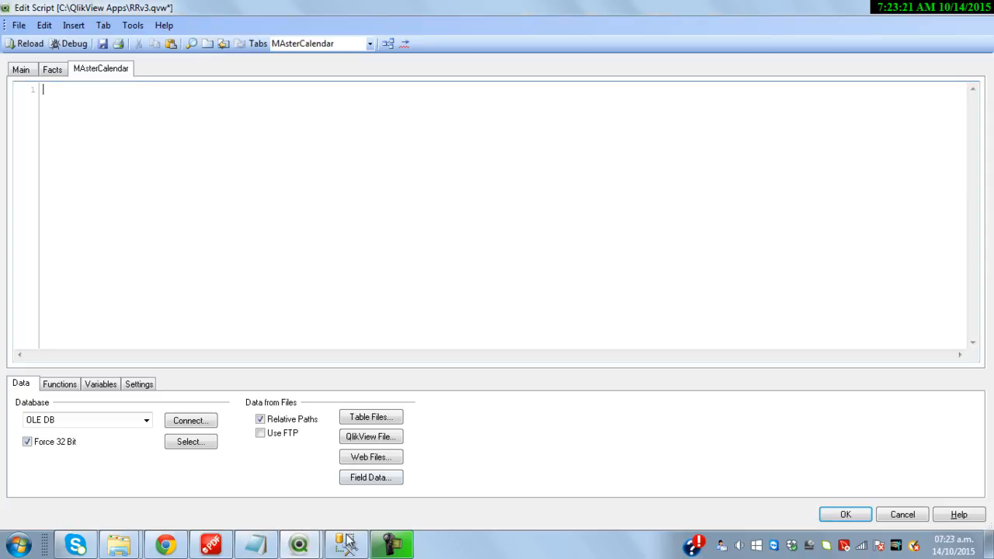
# Paste the TempCalendar and MasterCalendar load script from Notepad into the MAsterCalendar tab
pyautogui.moveTo(334, 526)
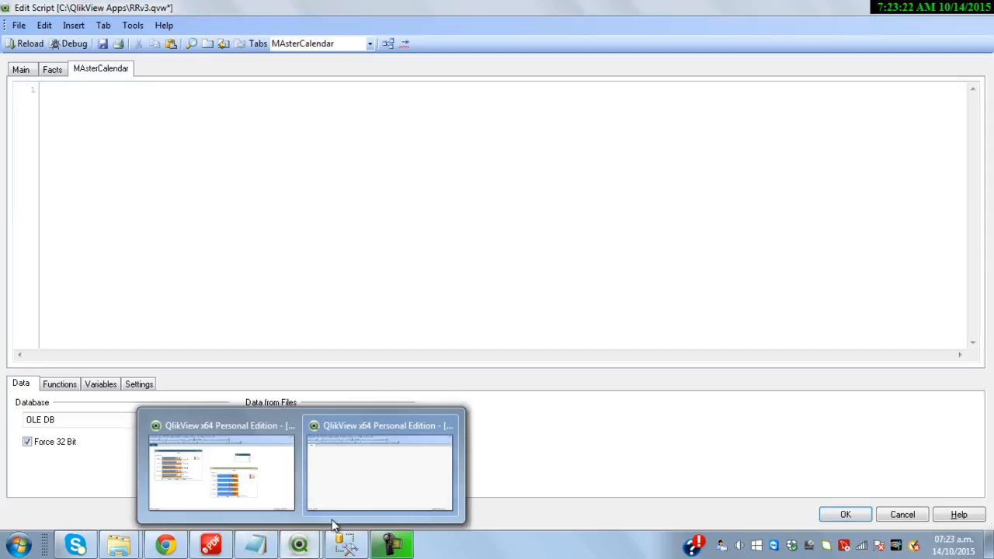
pyautogui.click(255, 544)
pyautogui.click(357, 350)
pyautogui.scroll(-11, 358, 350)
pyautogui.moveTo(311, 416); pyautogui.dragTo(161, 218)
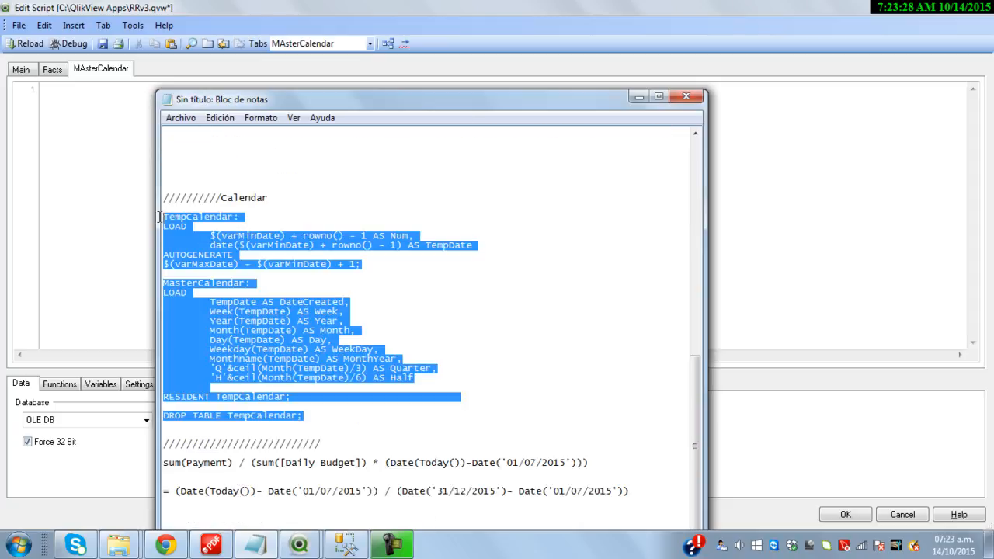
pyautogui.hotkey('ctrl', 'c')
pyautogui.click(103, 107)
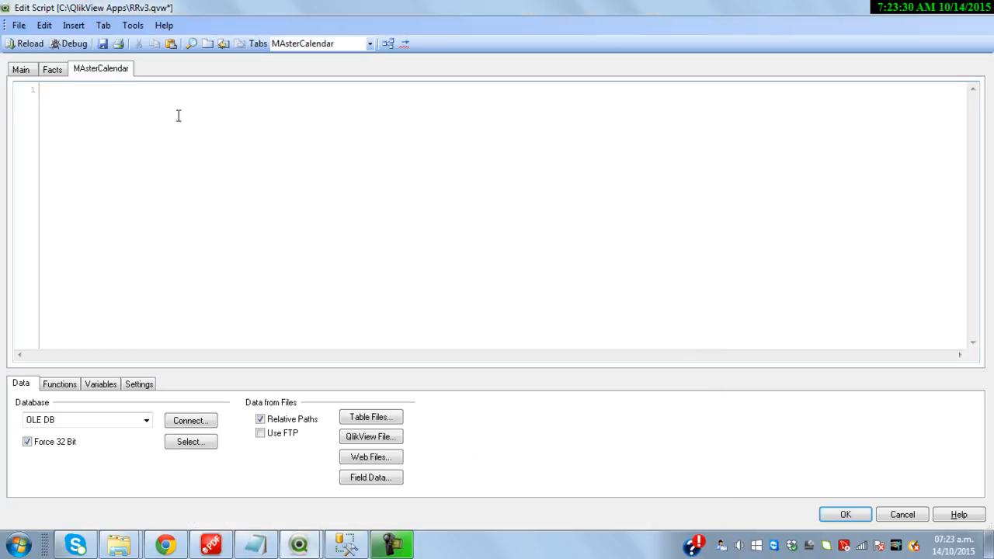
pyautogui.hotkey('ctrl', 'v')
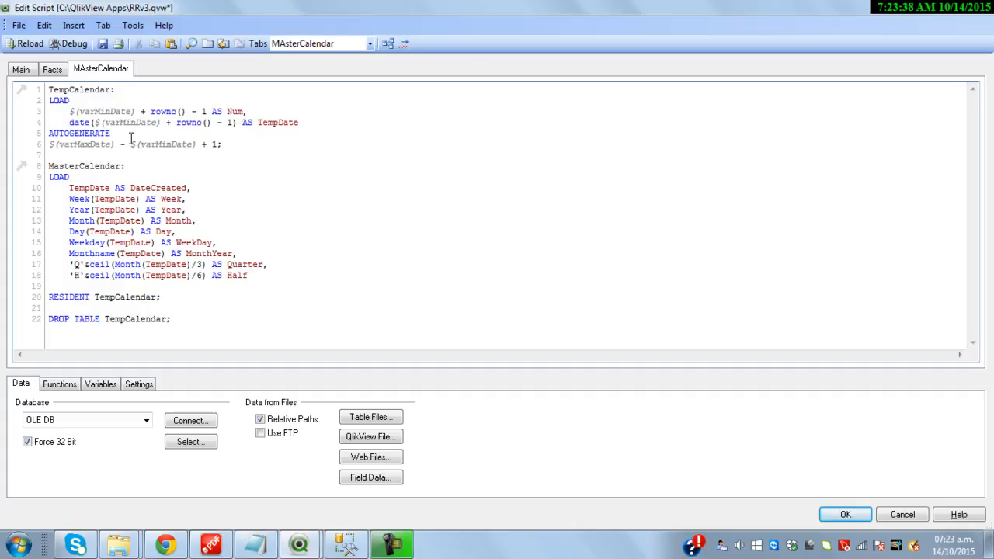
# Check the varMinDate, varMaxDate and DateCreated references against the Facts SQL SELECT
pyautogui.doubleClick(166, 145)
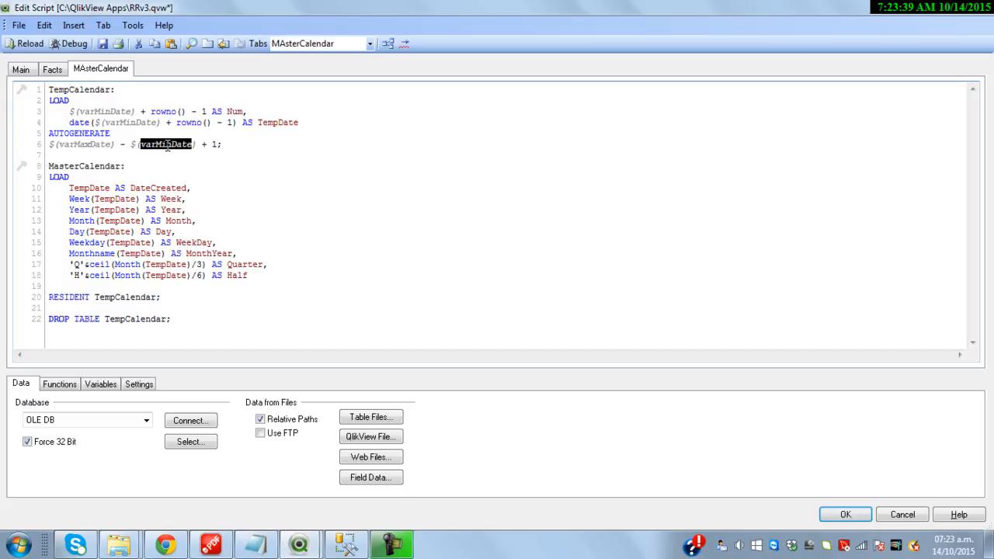
pyautogui.doubleClick(84, 145)
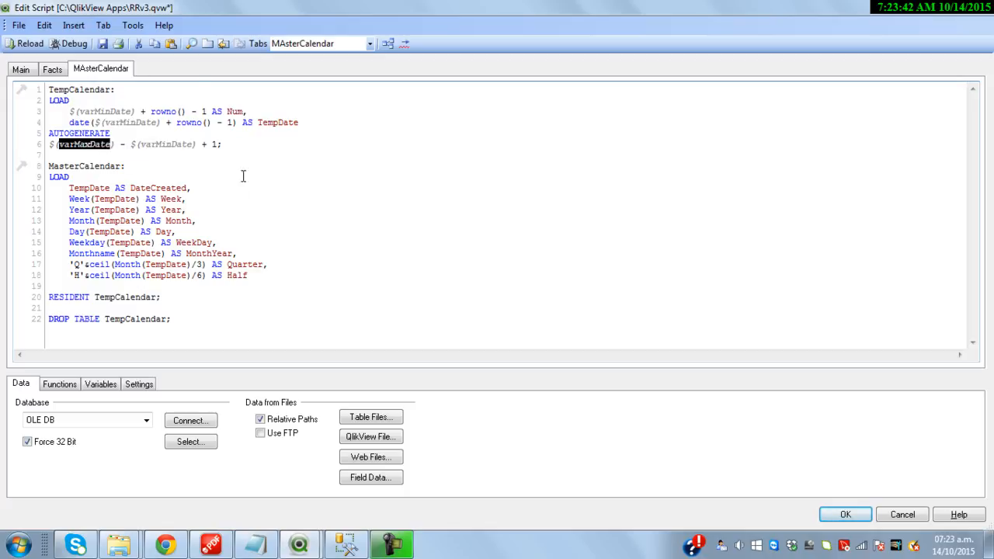
pyautogui.doubleClick(166, 187)
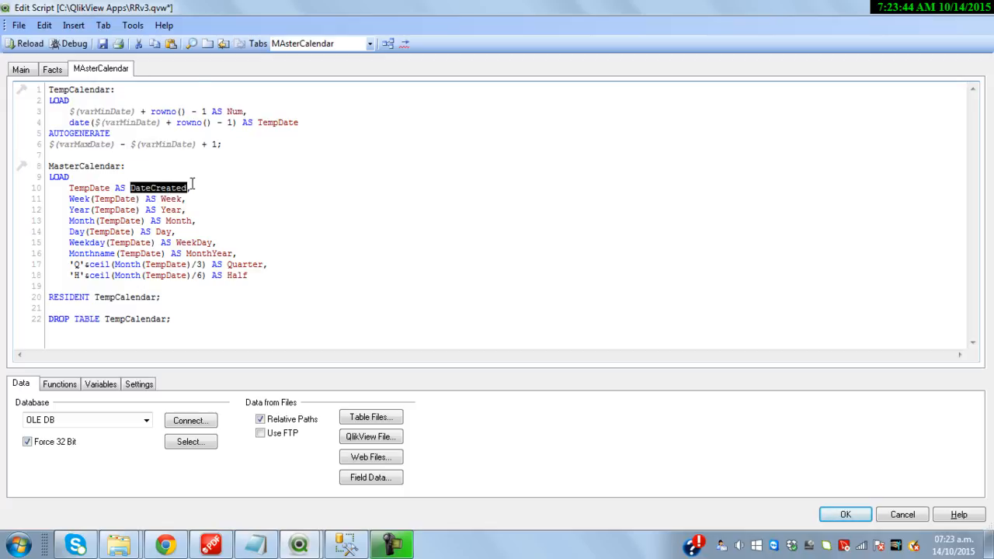
pyautogui.click(54, 70)
pyautogui.scroll(14, 128, 170)
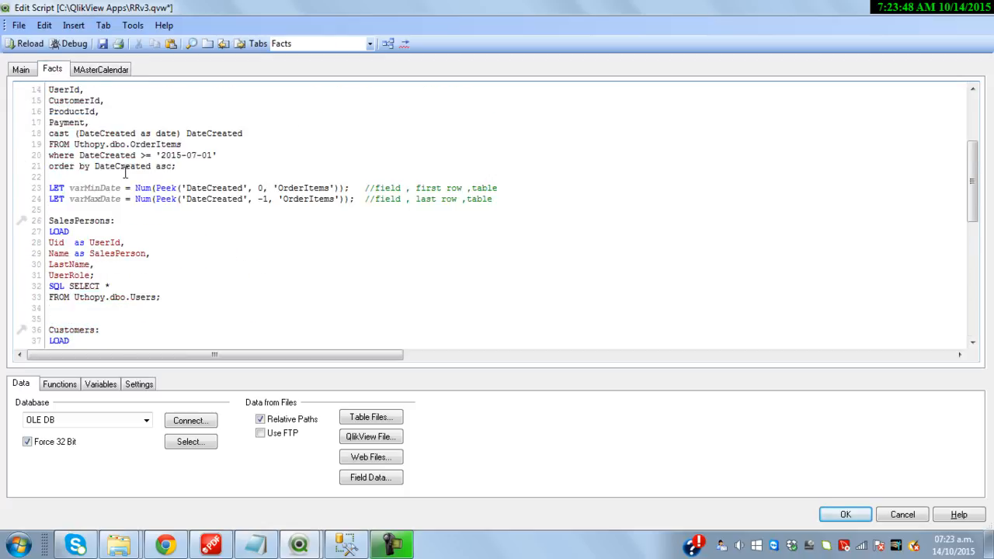
pyautogui.scroll(1, 124, 172)
pyautogui.tripleClick(76, 198)
# Review the Week, Quarter and Half fields in MAsterCalendar, then reload the data
pyautogui.click(100, 69)
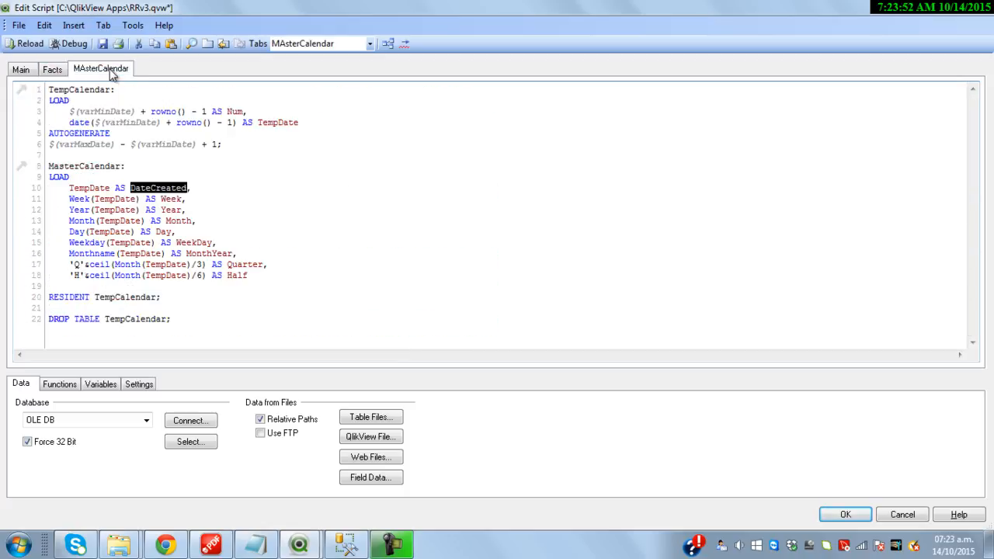
pyautogui.doubleClick(177, 198)
pyautogui.click(182, 227)
pyautogui.doubleClick(251, 266)
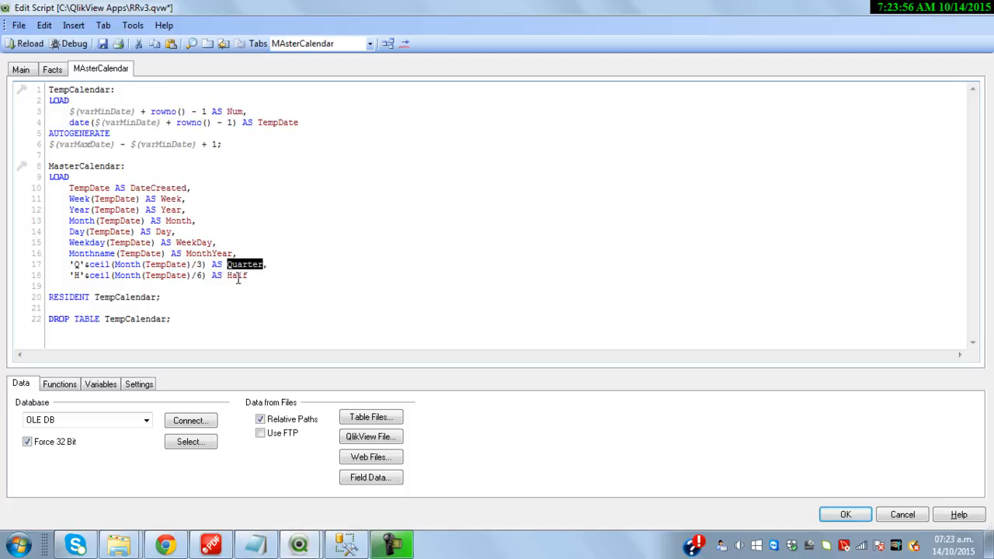
pyautogui.doubleClick(236, 276)
pyautogui.click(24, 43)
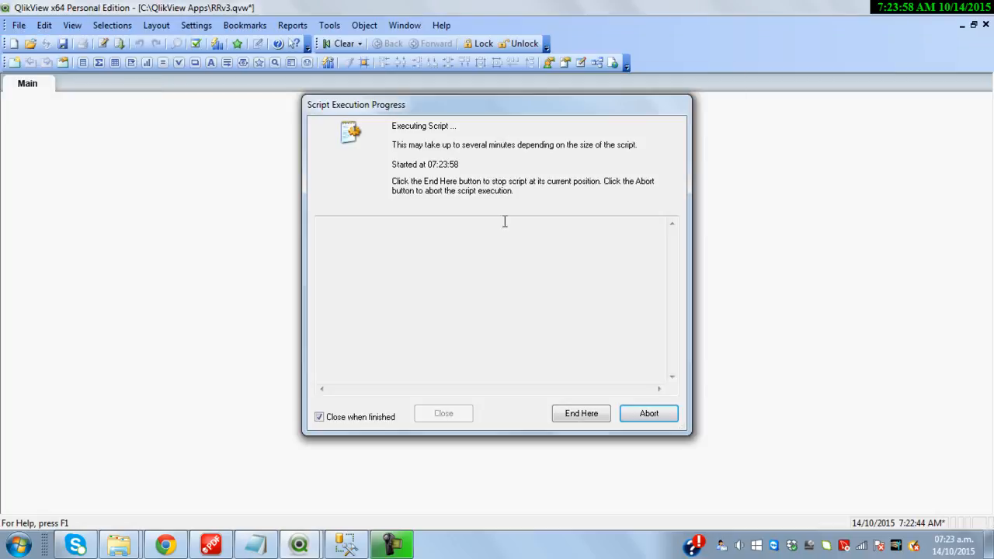
# Dismiss Sheet Properties and inspect the data model with MasterCalendar linked to OrderItems by DateCreated
pyautogui.click(523, 442)
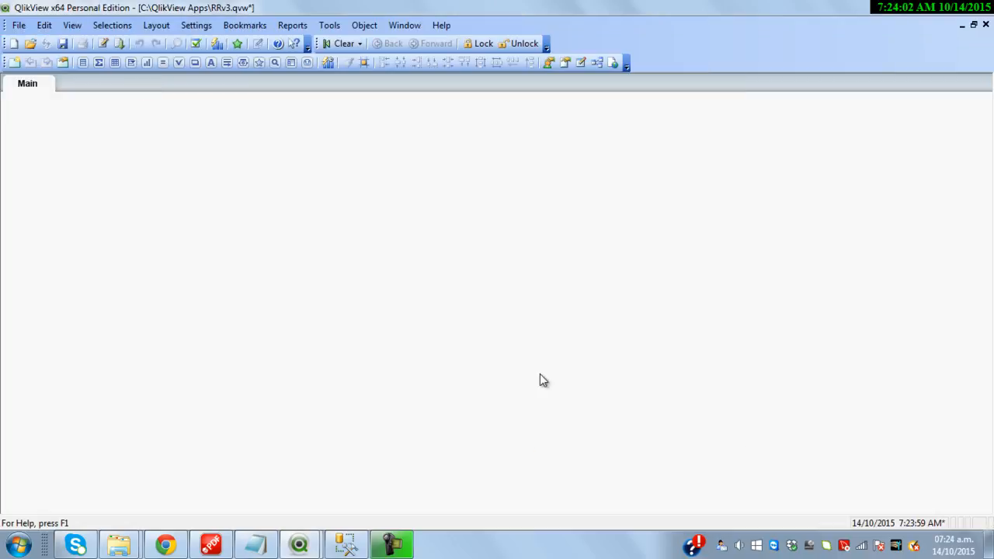
pyautogui.hotkey('ctrl', 't')
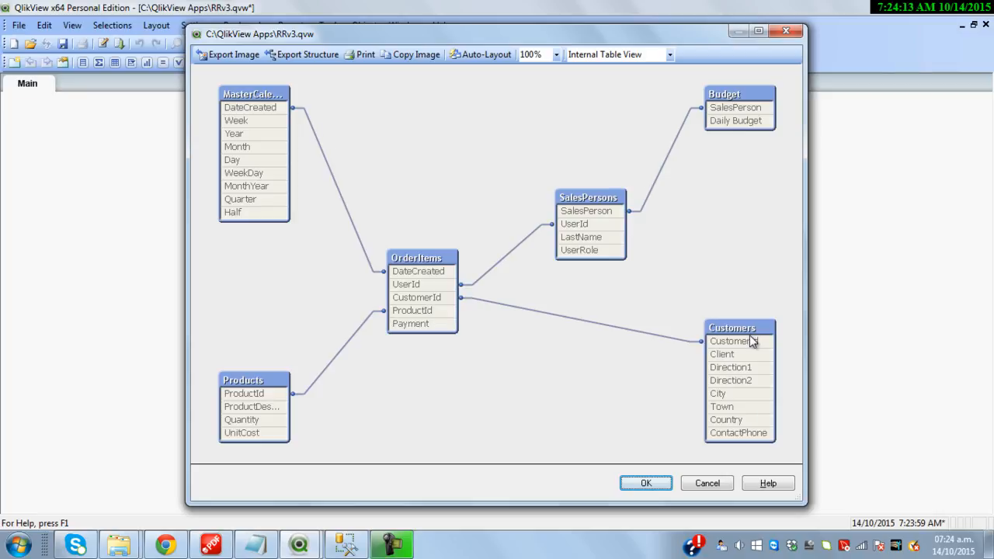
pyautogui.moveTo(619, 202)
pyautogui.click(786, 31)
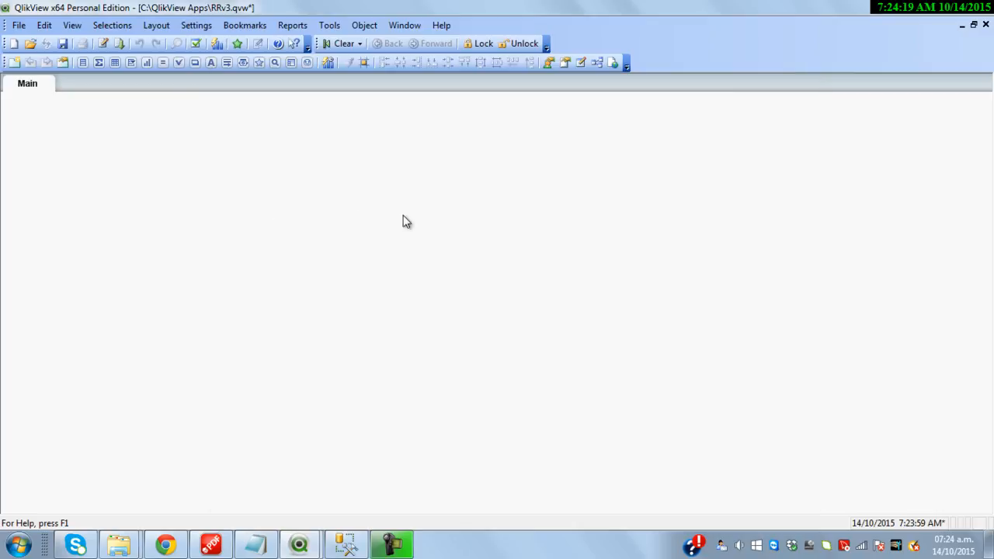
# Create a combo chart with SalesPerson as its dimension
pyautogui.click(147, 63)
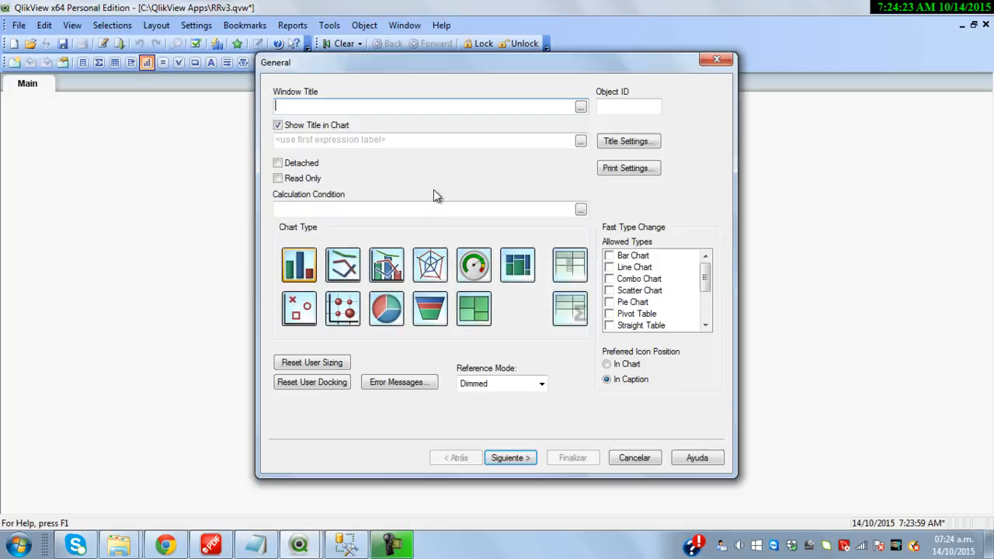
pyautogui.click(388, 268)
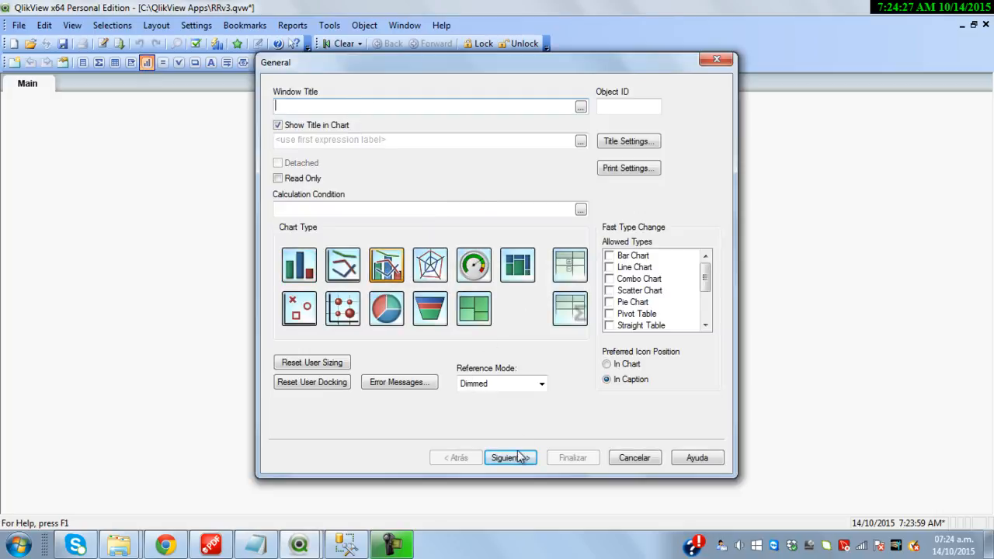
pyautogui.click(515, 458)
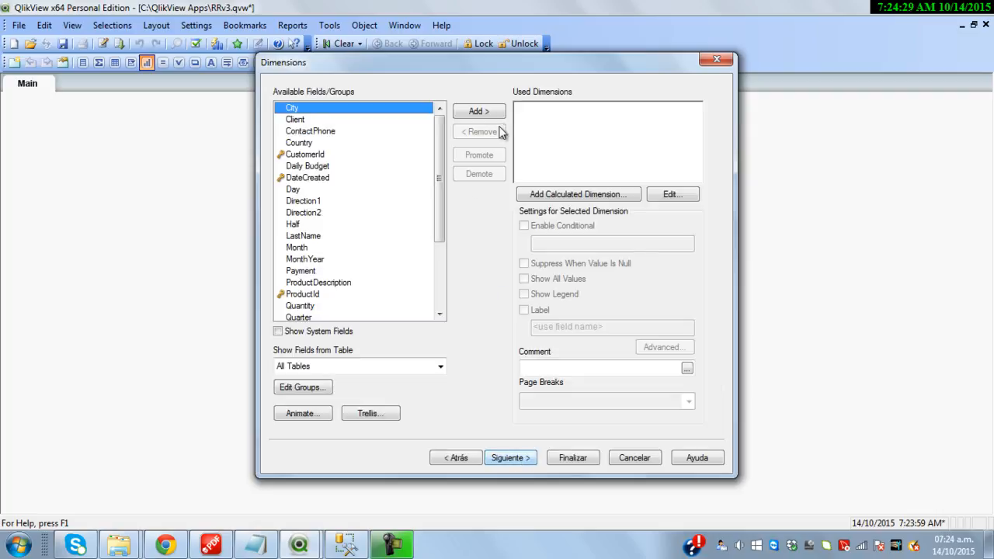
pyautogui.moveTo(441, 205); pyautogui.dragTo(449, 301)
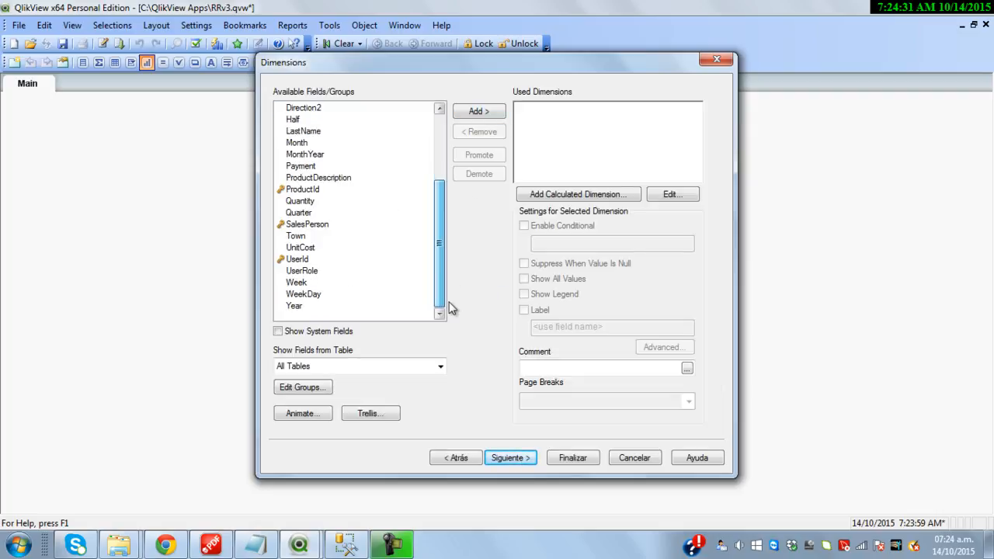
pyautogui.click(319, 224)
pyautogui.doubleClick(319, 224)
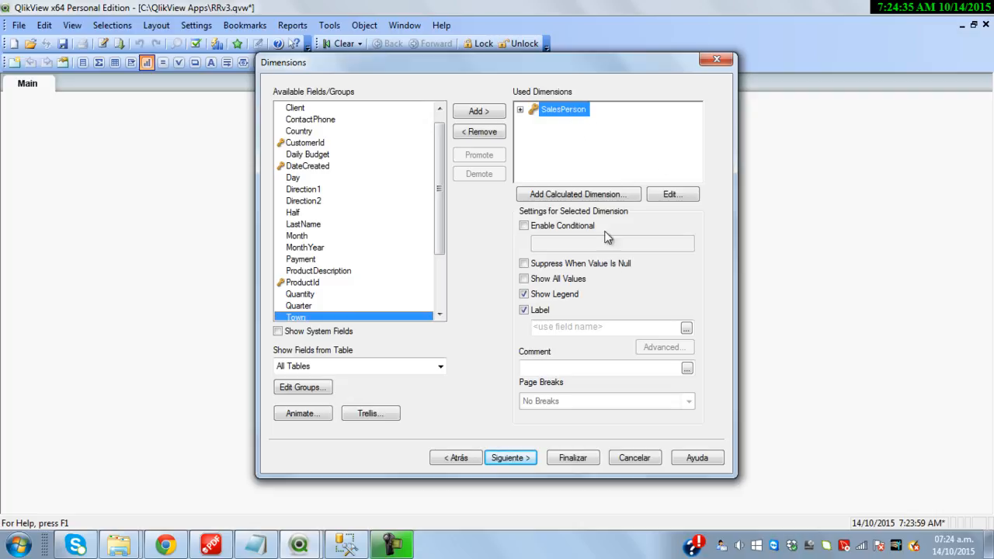
# Add the chart expression =sum(Payment)
pyautogui.click(510, 458)
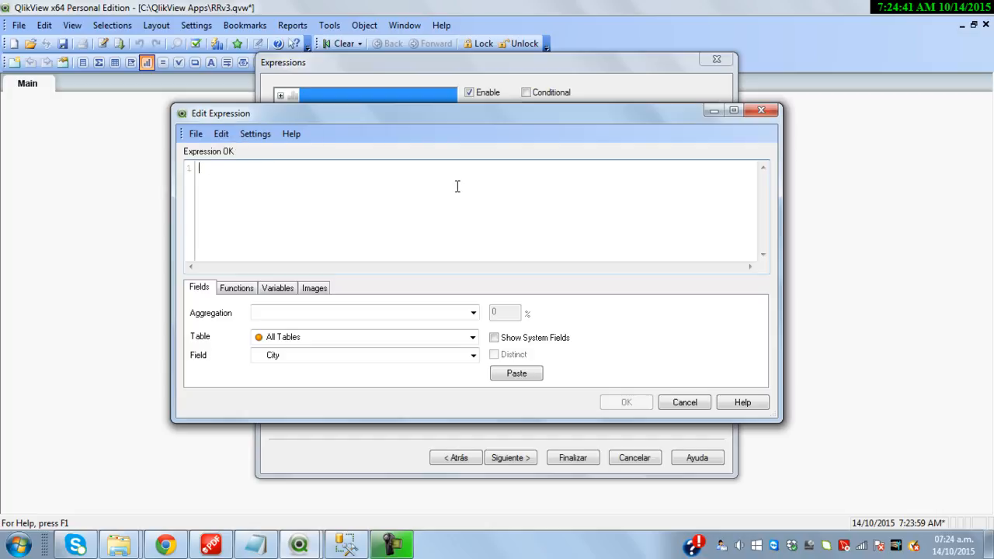
pyautogui.write('= sum()')
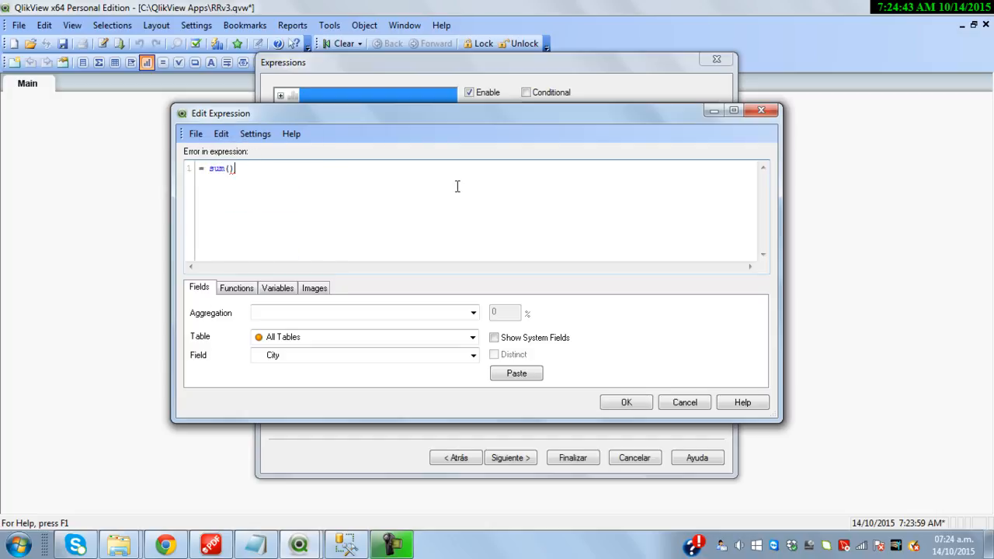
pyautogui.write('Pa')
pyautogui.press('Return')
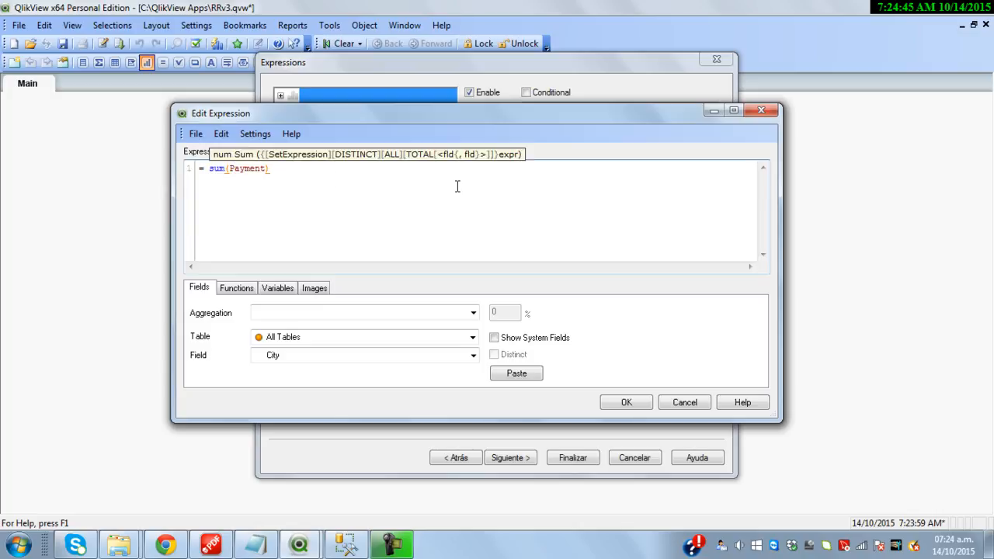
pyautogui.click(334, 179)
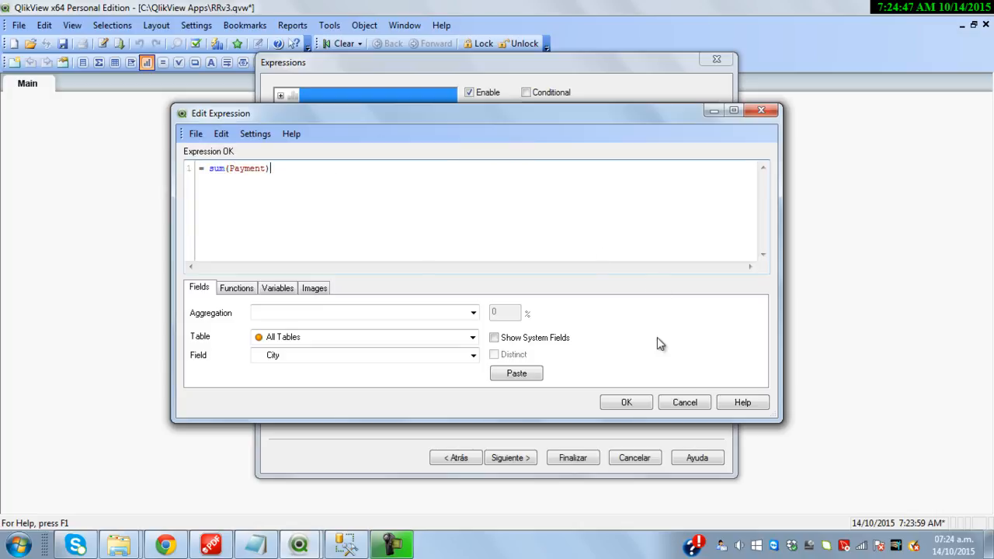
pyautogui.click(636, 402)
pyautogui.click(577, 144)
# Label the expression Sales, format it as Money, and finish the chart wizard
pyautogui.write('Sal')
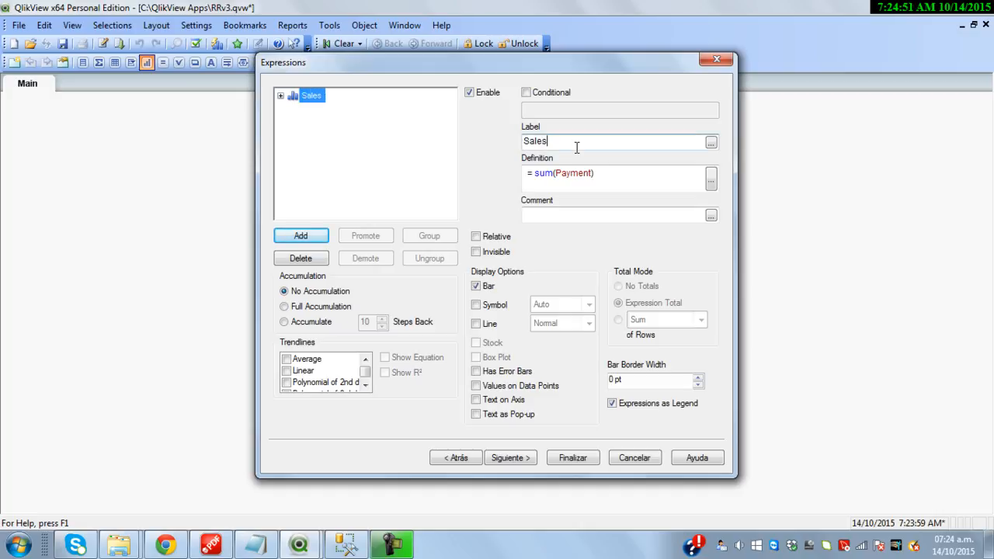
pyautogui.write('es')
pyautogui.click(514, 457)
pyautogui.click(516, 456)
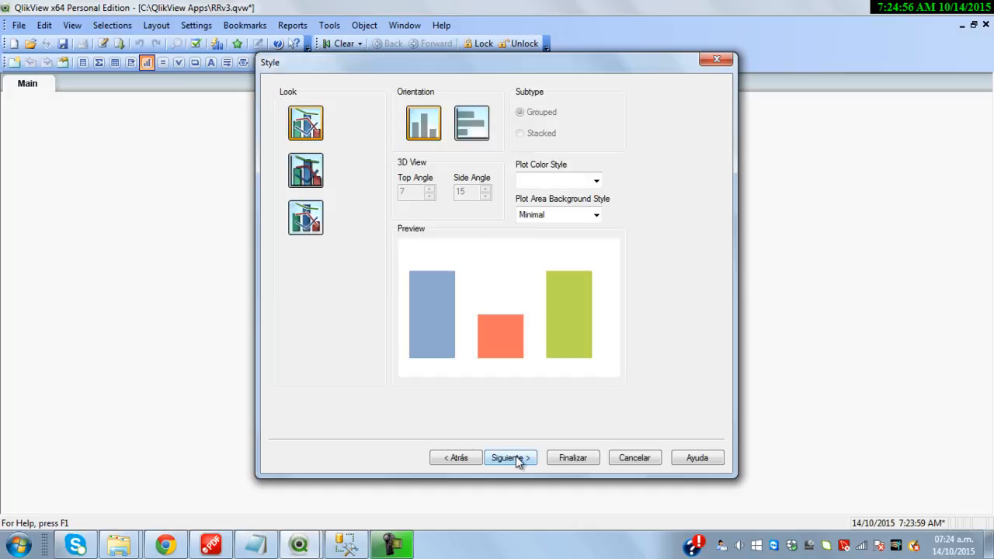
pyautogui.click(516, 455)
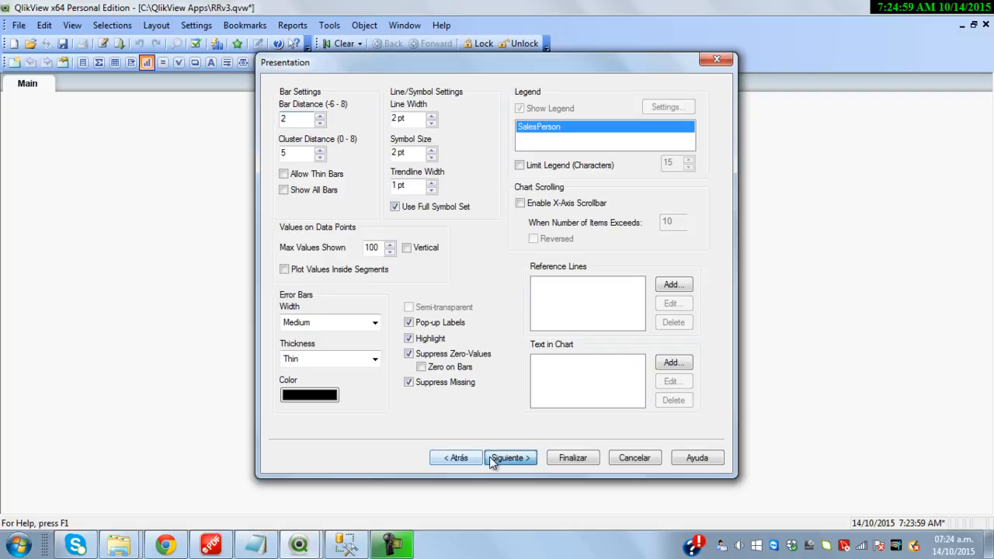
pyautogui.click(494, 456)
pyautogui.click(505, 457)
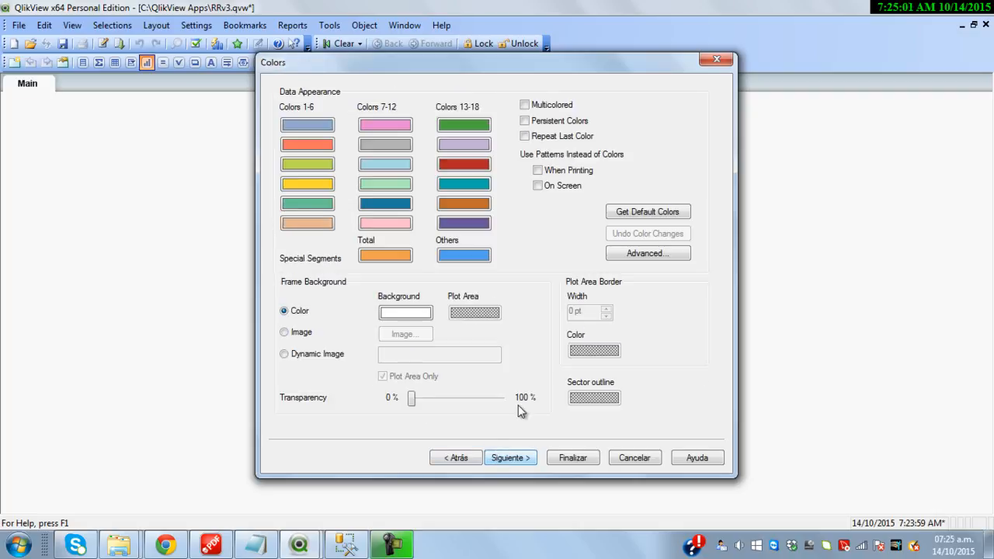
pyautogui.click(509, 457)
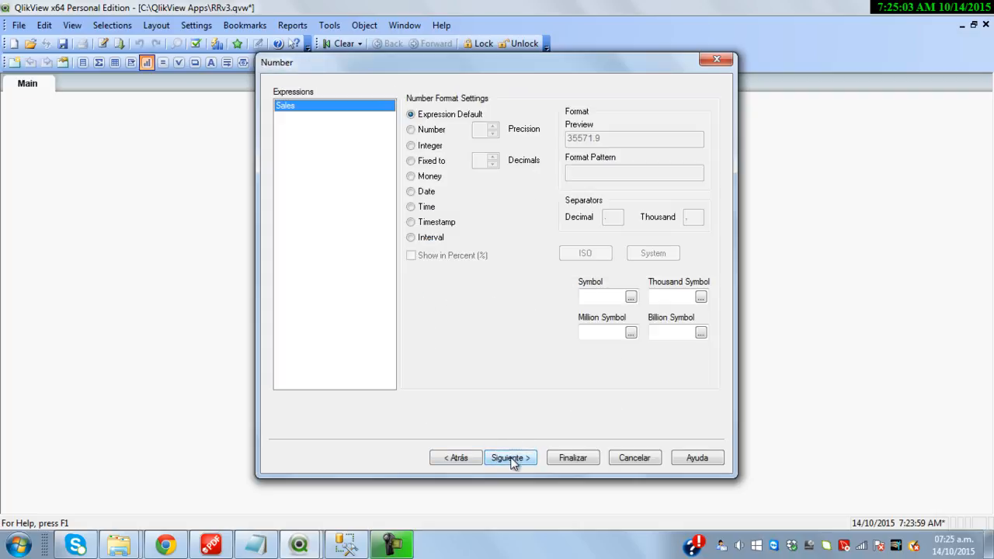
pyautogui.click(436, 177)
pyautogui.click(573, 458)
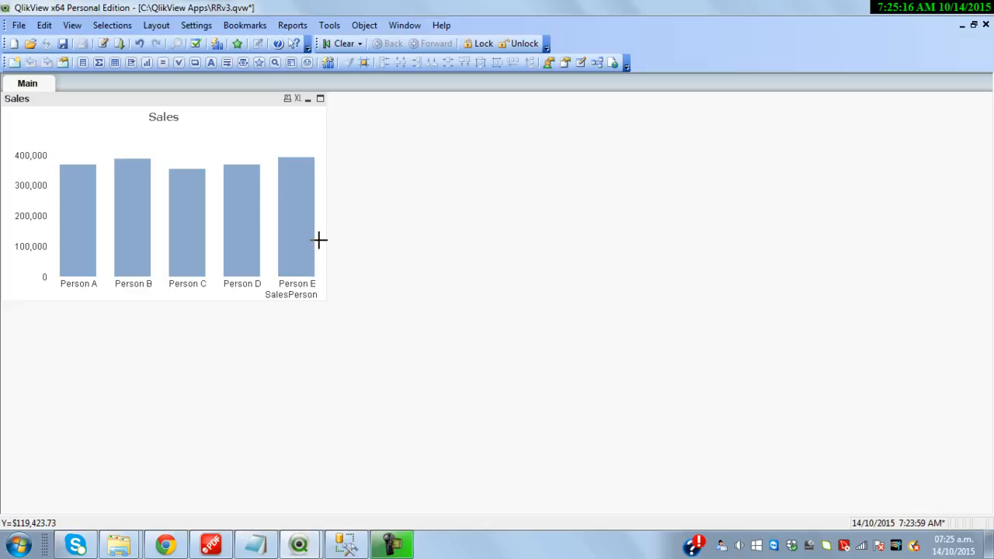
# Add a Budget expression to the Sales chart: [Daily Budget] * (Date('31/12/2015')-Date('01/07/2015'))
pyautogui.rightClick(206, 141)
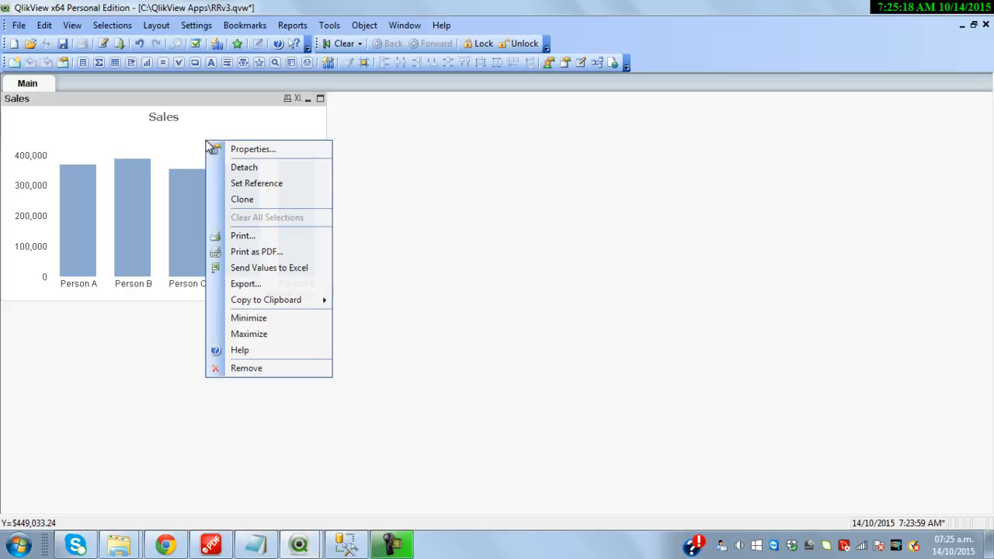
pyautogui.click(279, 149)
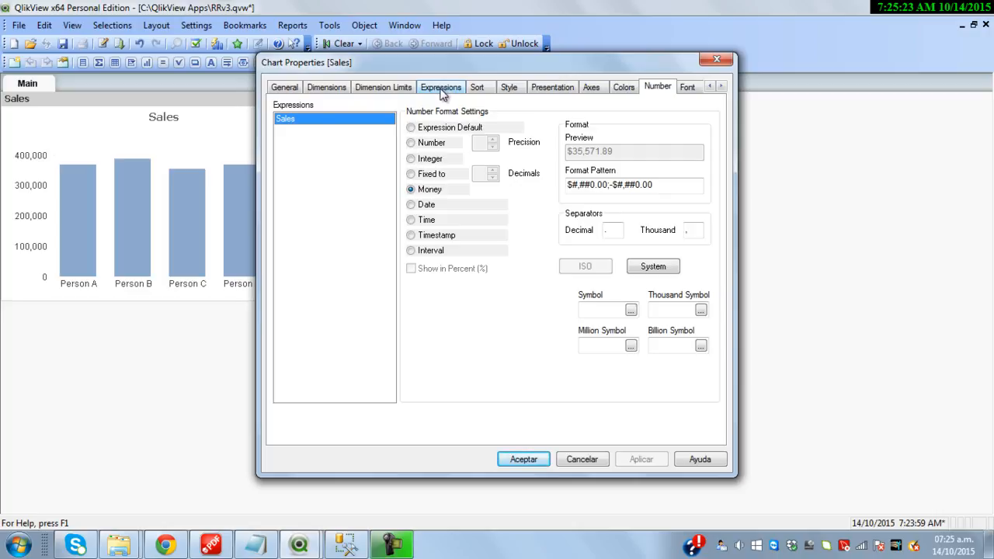
pyautogui.click(441, 88)
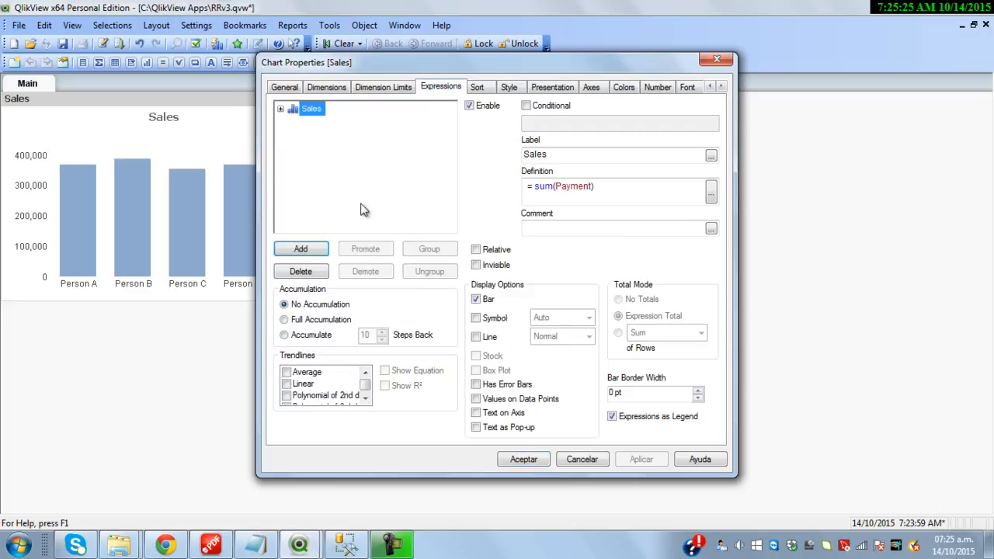
pyautogui.click(303, 253)
pyautogui.write('=')
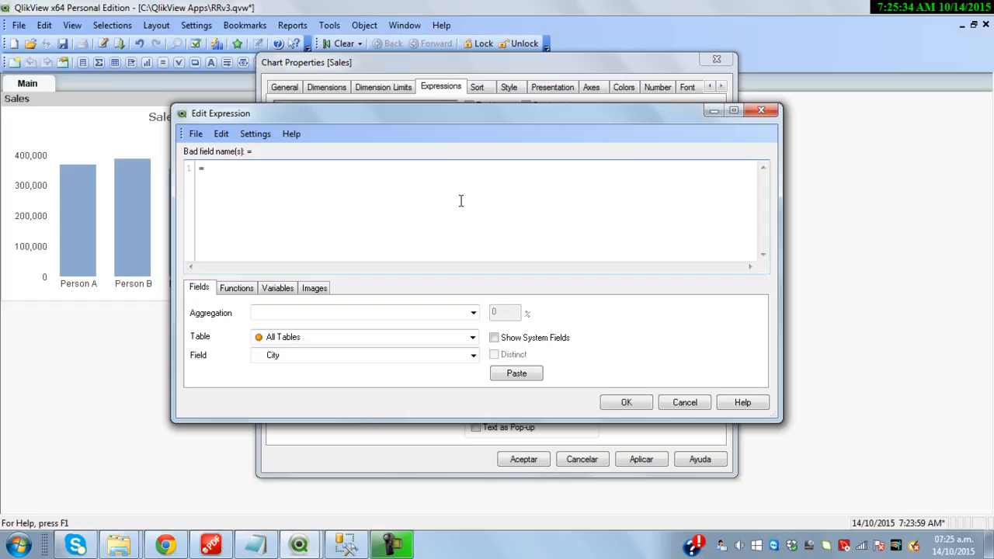
pyautogui.write('da')
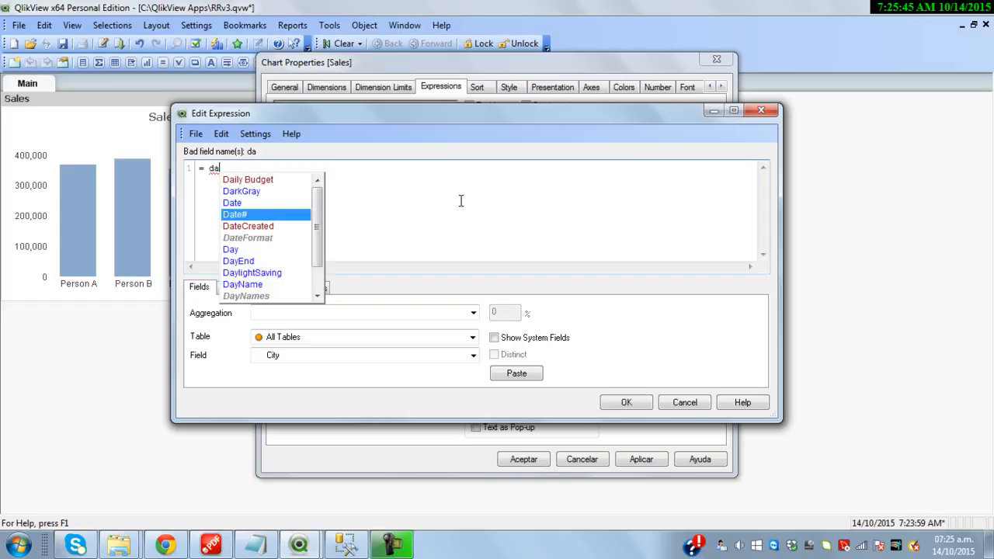
pyautogui.press('Up')
pyautogui.press('Up')
pyautogui.press('Up')
pyautogui.press('Return')
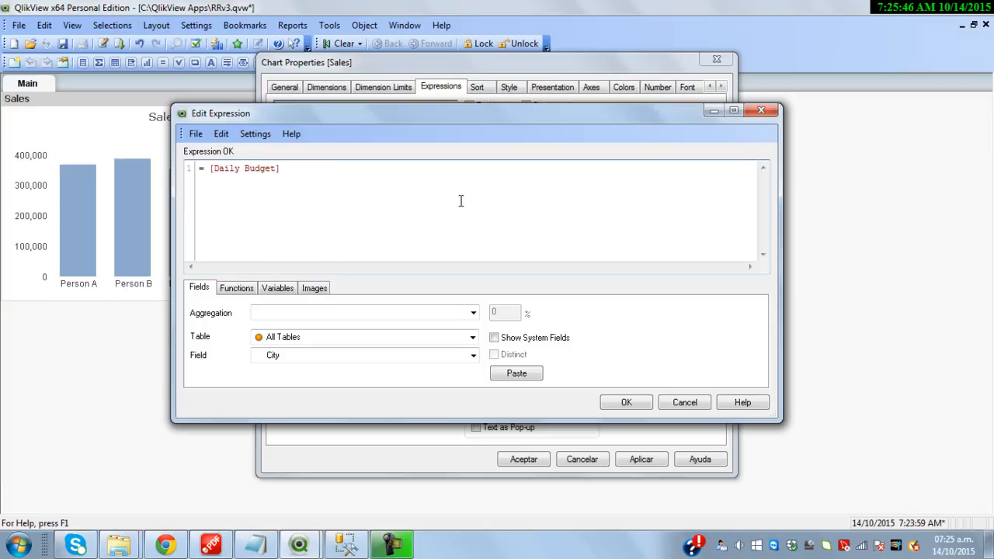
pyautogui.write("* (Date(''")
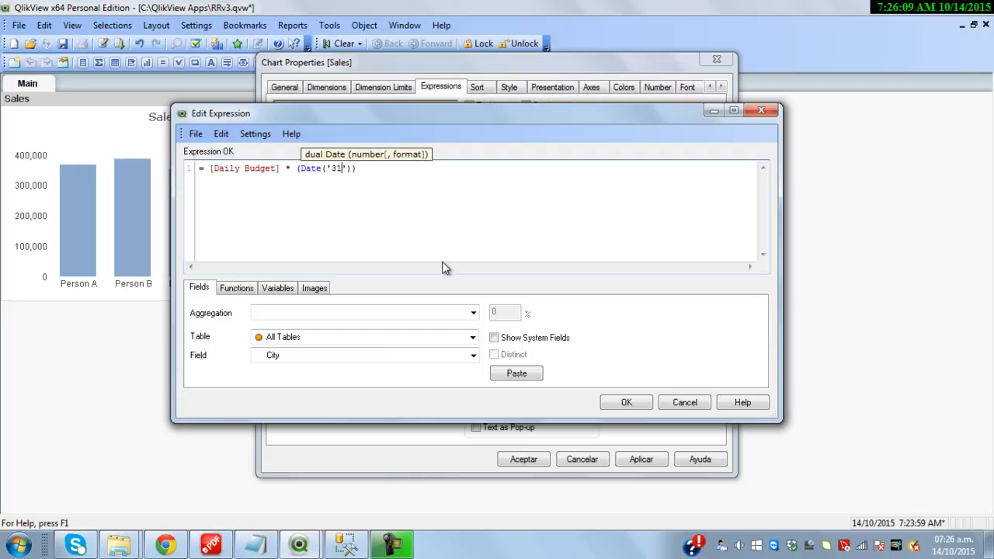
pyautogui.write('31/12/2015)')
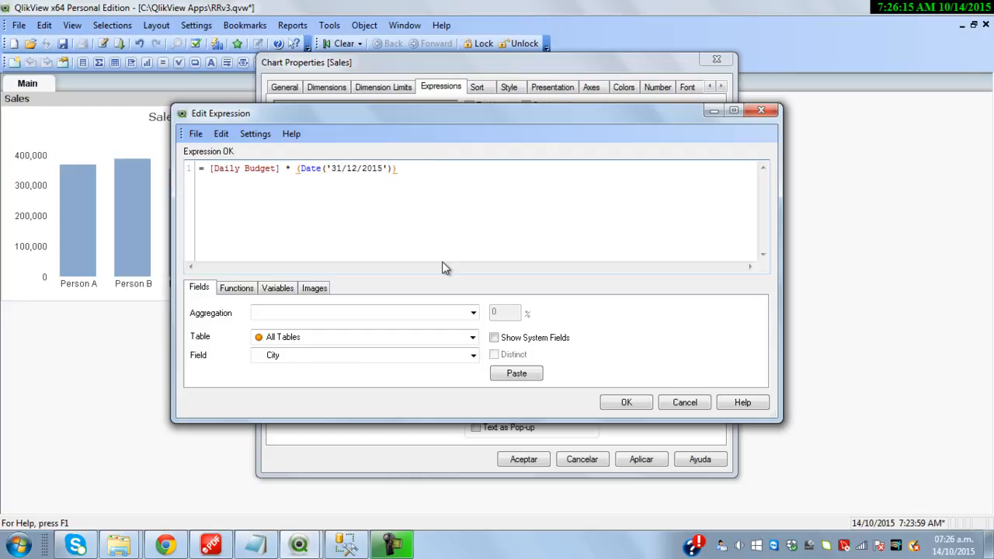
pyautogui.write("-Date('01/07/2015")
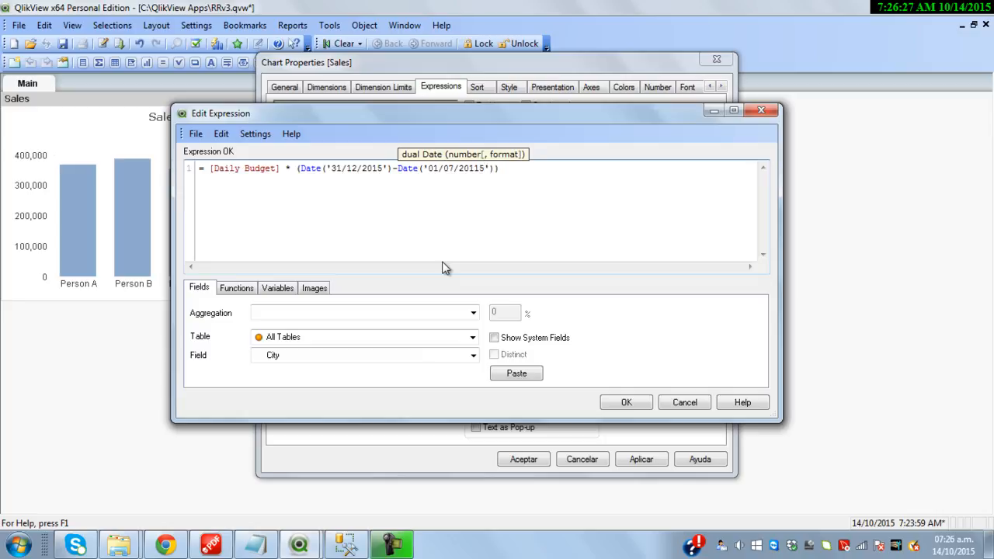
pyautogui.click(626, 401)
pyautogui.click(601, 157)
pyautogui.write('Budget')
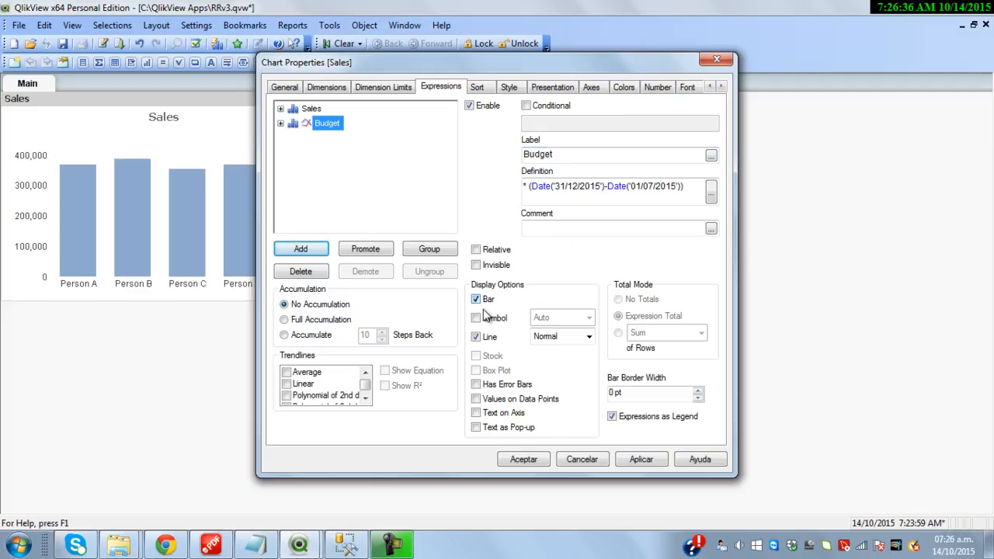
# Format Budget as Money, make the chart's bars horizontal, then reopen the chart properties
pyautogui.click(657, 89)
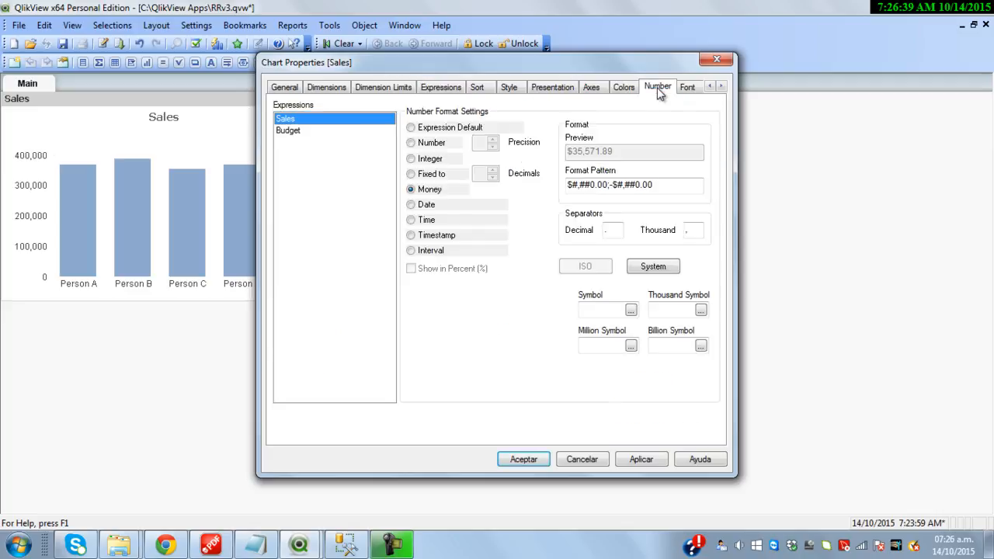
pyautogui.click(304, 131)
pyautogui.click(425, 195)
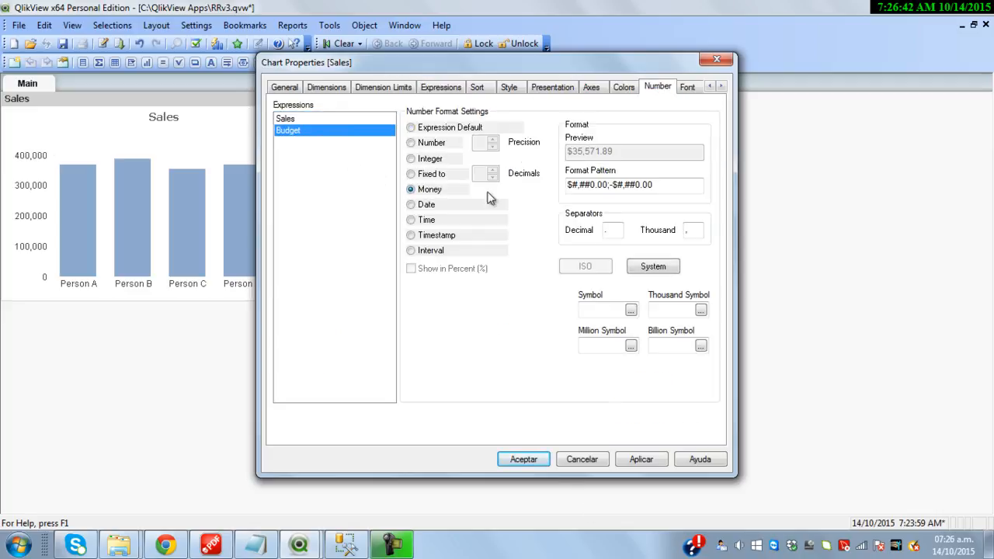
pyautogui.click(505, 90)
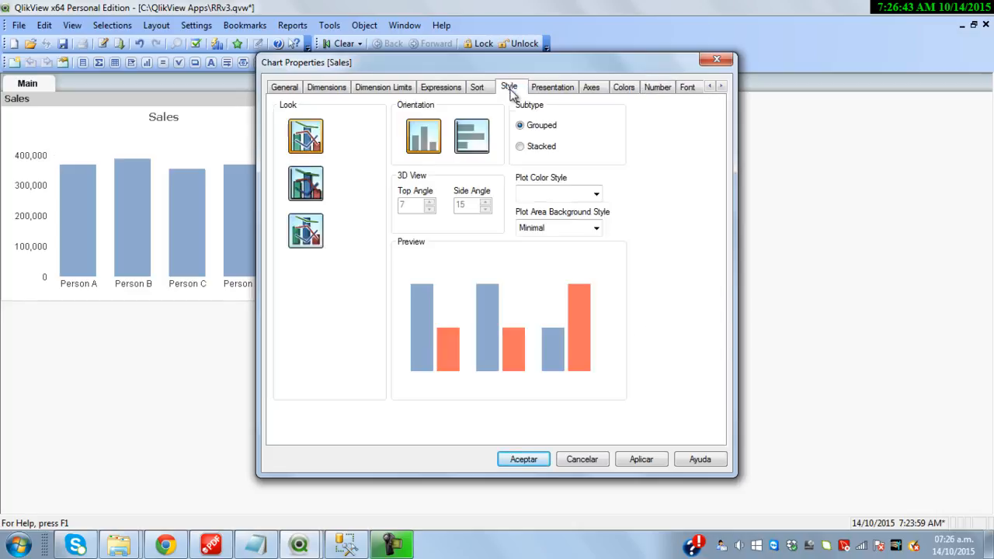
pyautogui.click(485, 146)
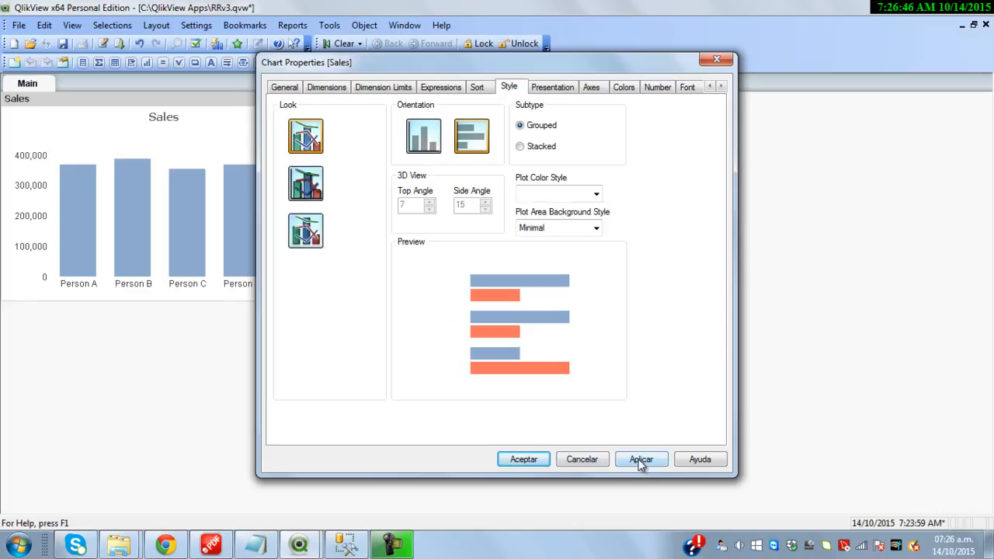
pyautogui.click(536, 460)
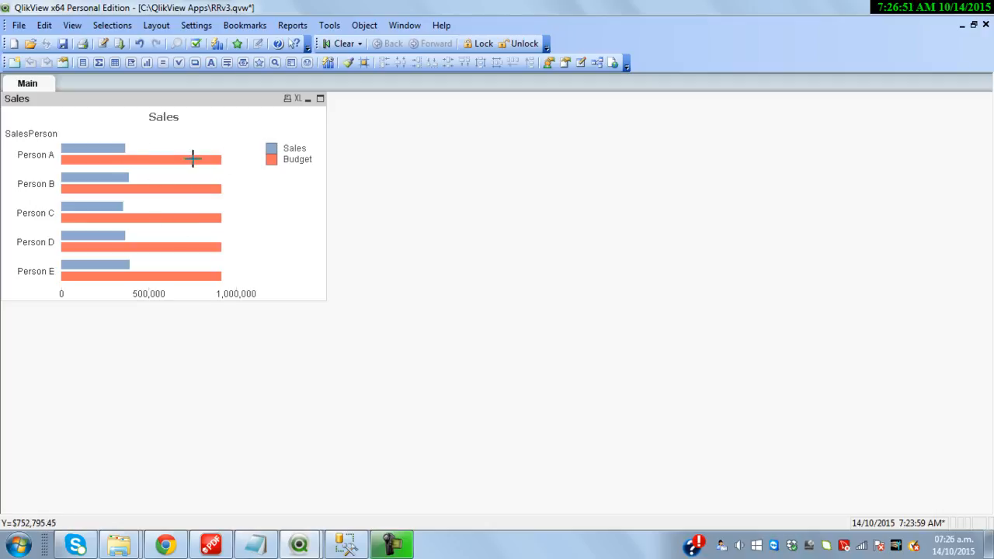
pyautogui.rightClick(233, 107)
pyautogui.click(278, 117)
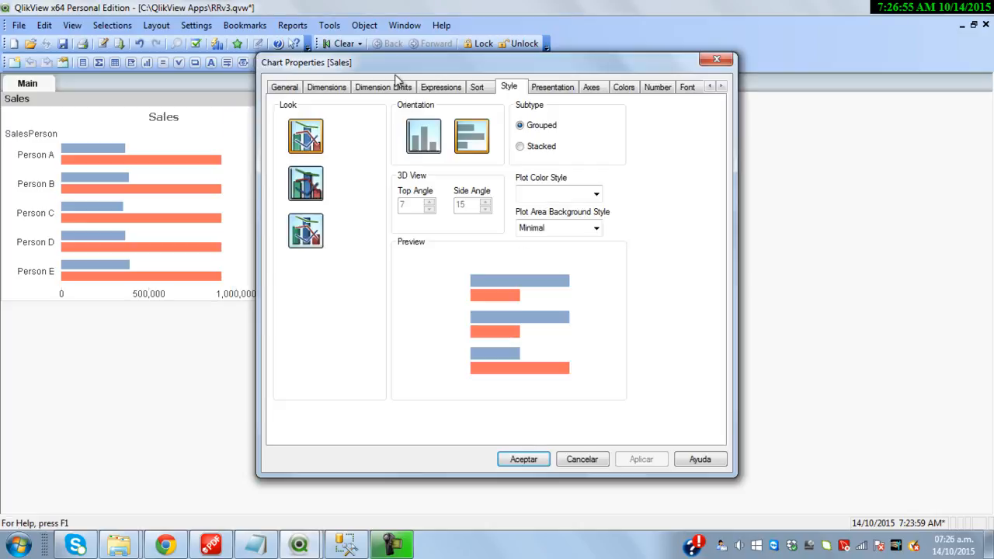
# Enable Values on Data Points for the Budget expression so the bars show their amounts
pyautogui.click(436, 87)
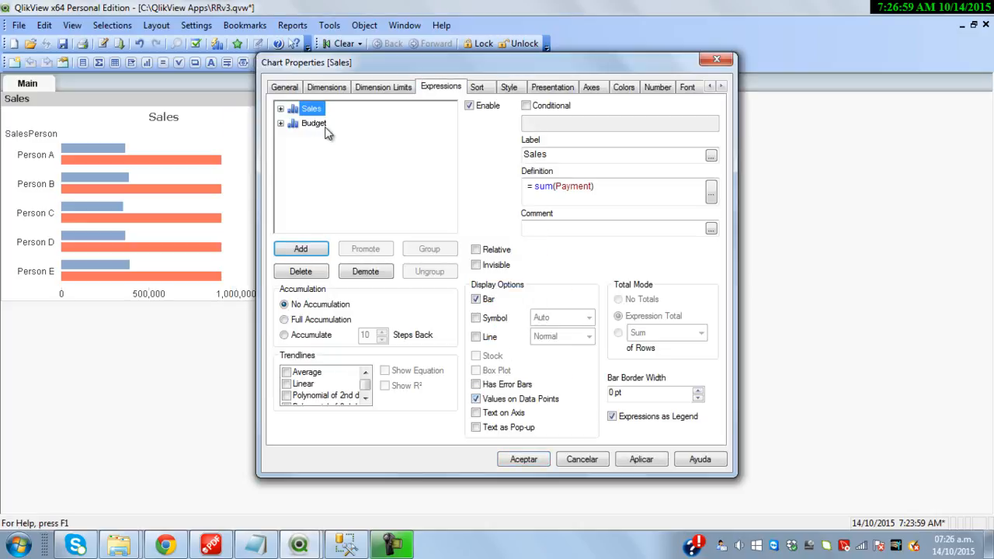
pyautogui.click(315, 124)
pyautogui.click(505, 399)
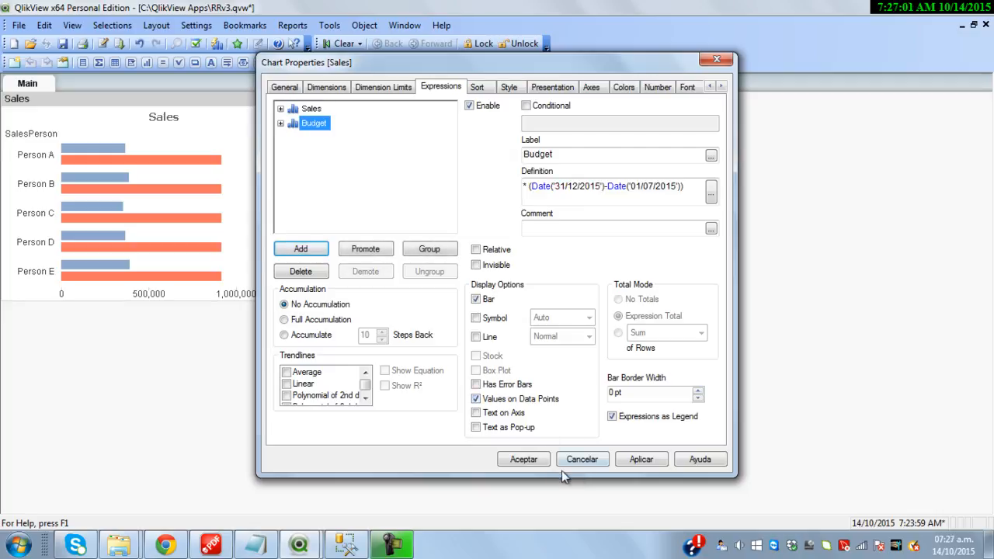
pyautogui.click(524, 459)
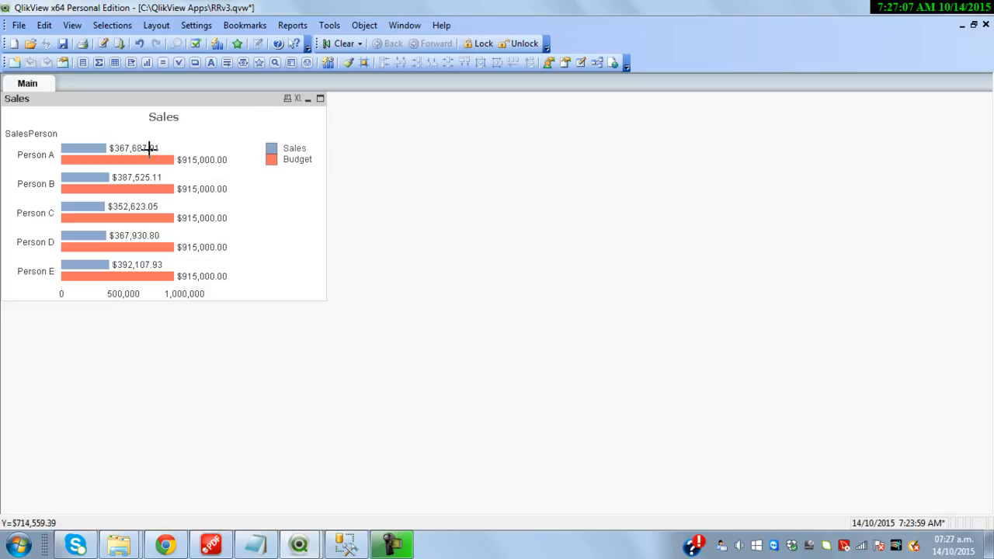
pyautogui.rightClick(209, 99)
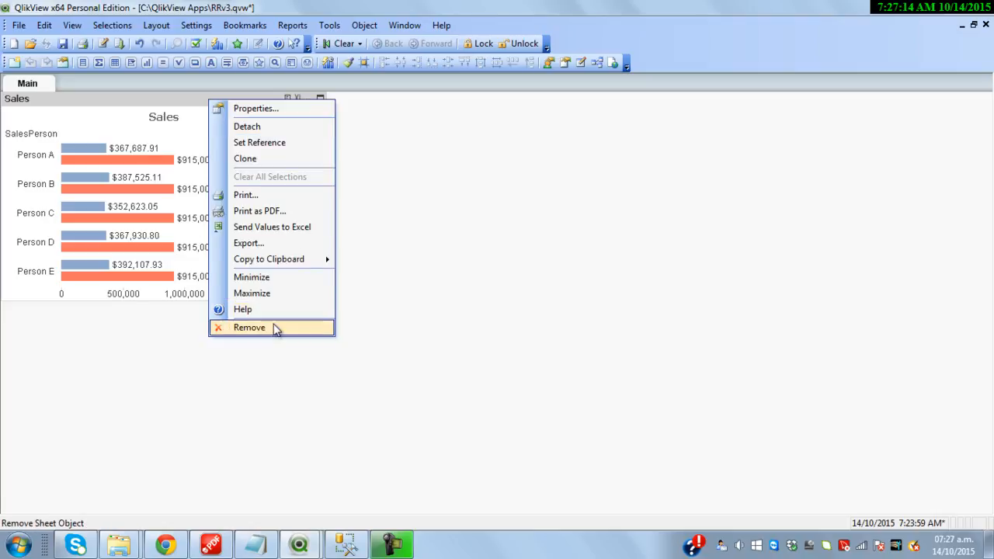
# Copy the Budget expression's formula from the Sales chart properties
pyautogui.click(252, 108)
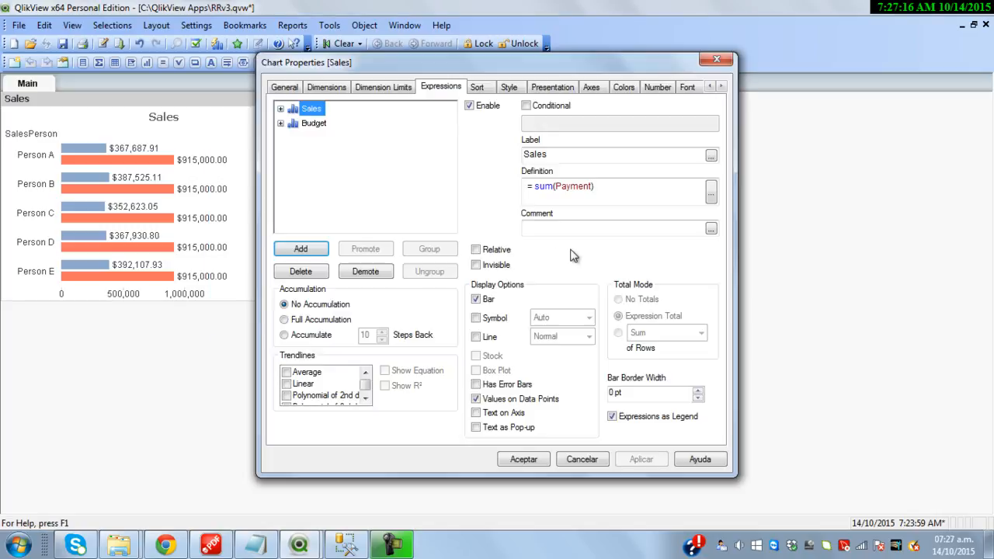
pyautogui.click(315, 123)
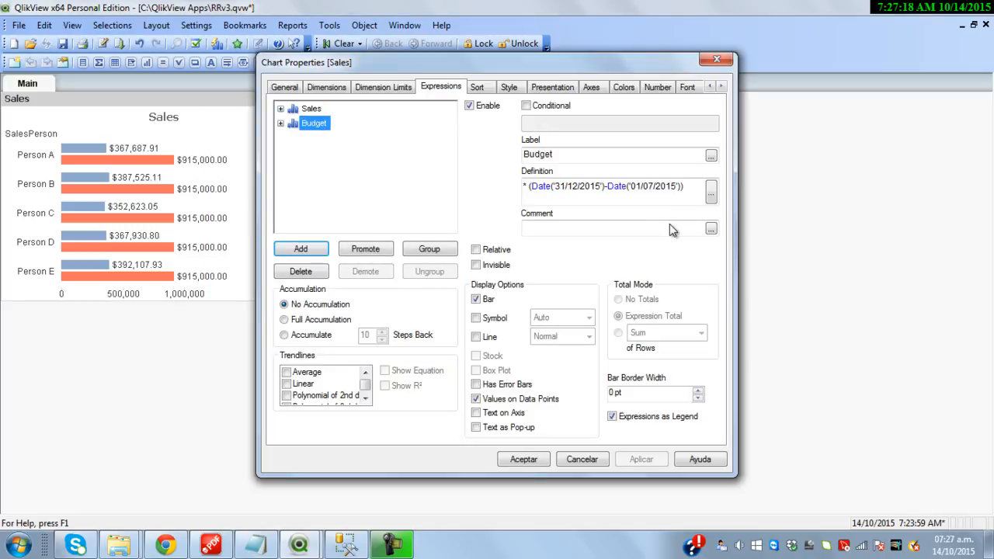
pyautogui.moveTo(687, 193); pyautogui.dragTo(557, 216)
pyautogui.click(576, 152)
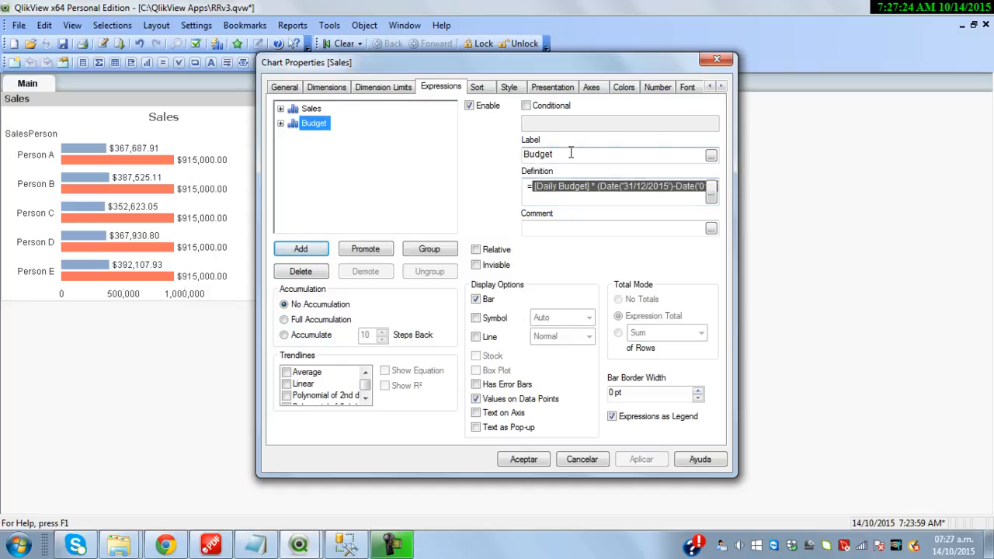
# Rewrite the Sales expression as (sum(Payment)) / (pasted Budget formula) and apply it
pyautogui.click(318, 109)
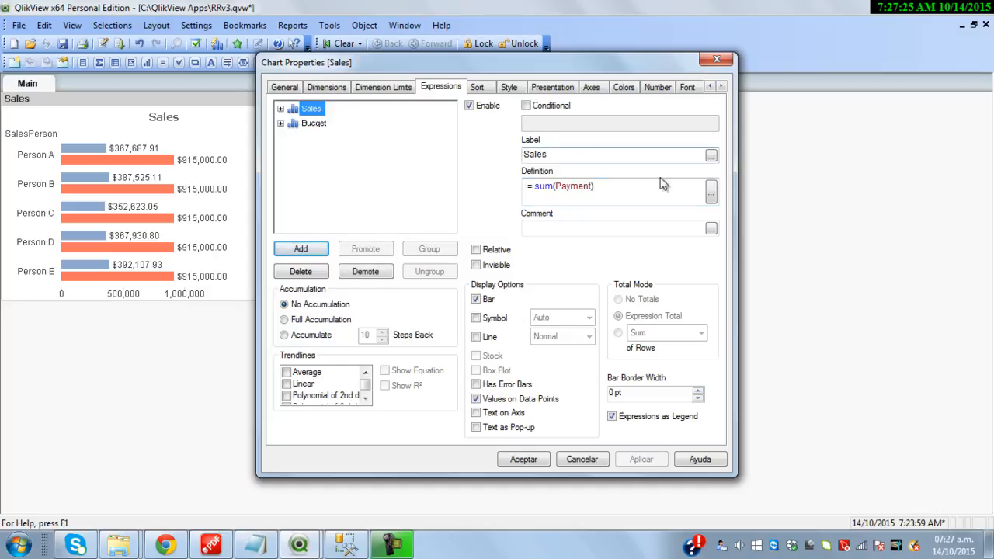
pyautogui.click(711, 193)
pyautogui.write('(')
pyautogui.press('End')
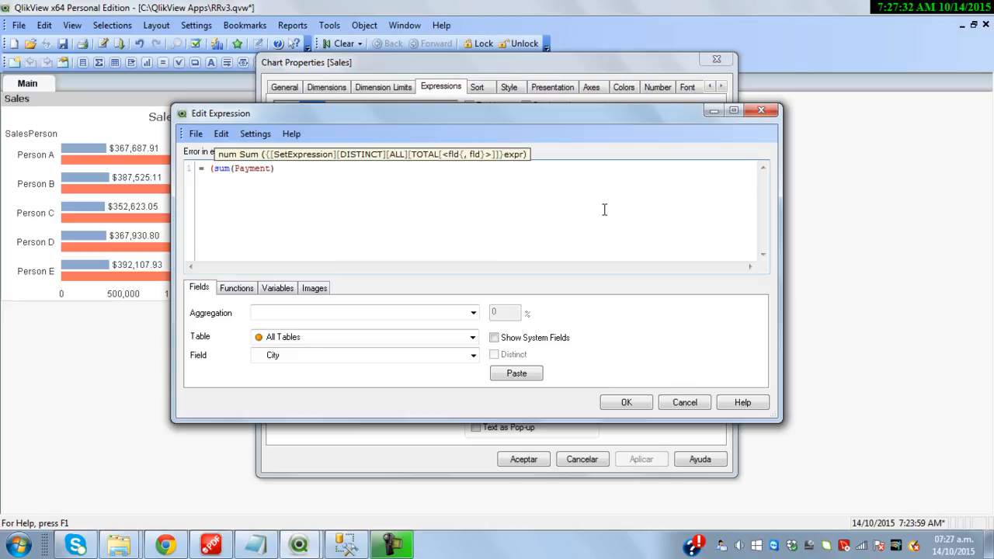
pyautogui.write(') /')
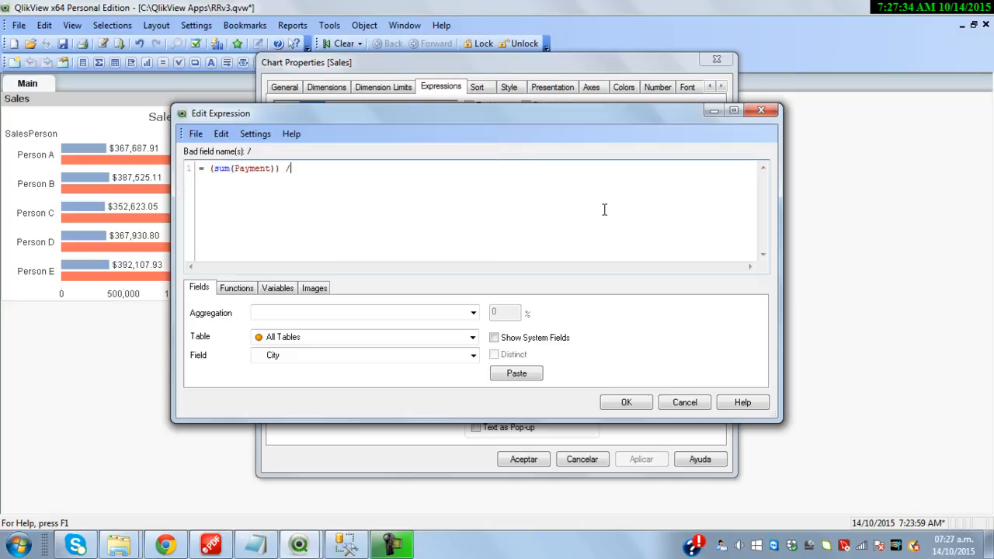
pyautogui.write("[Daily Budget] * (Date('31/12/2015')-Date('01/07/2015'))")
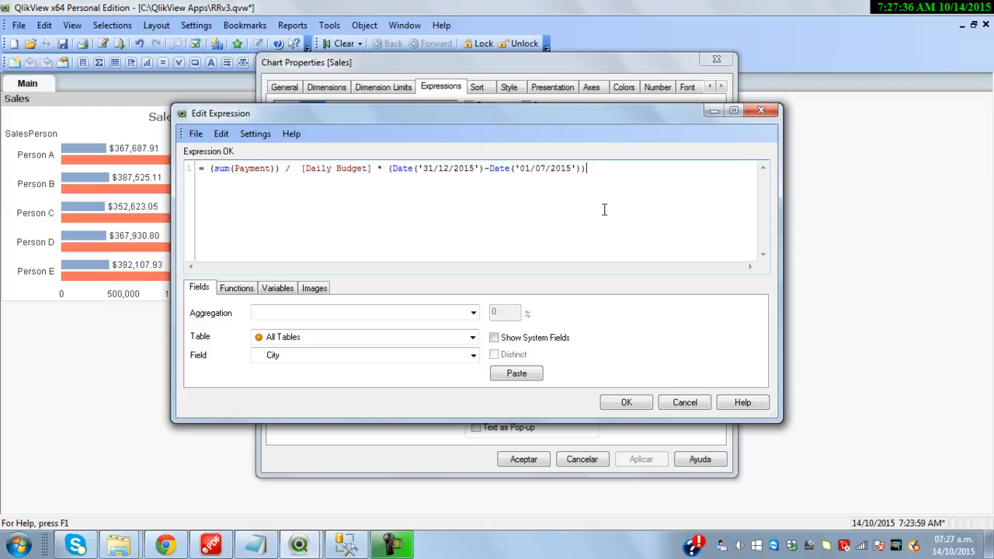
pyautogui.write('(')
pyautogui.press('End')
pyautogui.write(')')
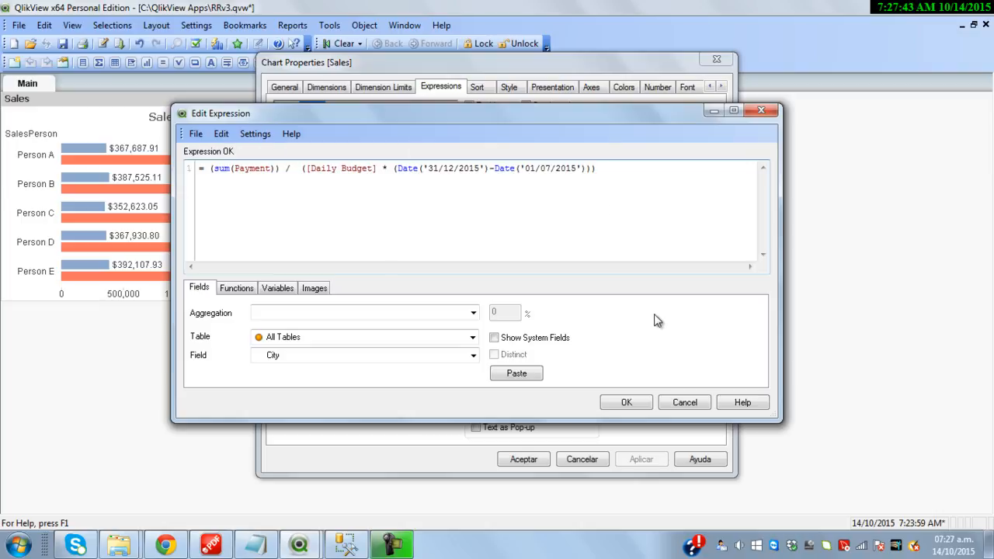
pyautogui.click(626, 402)
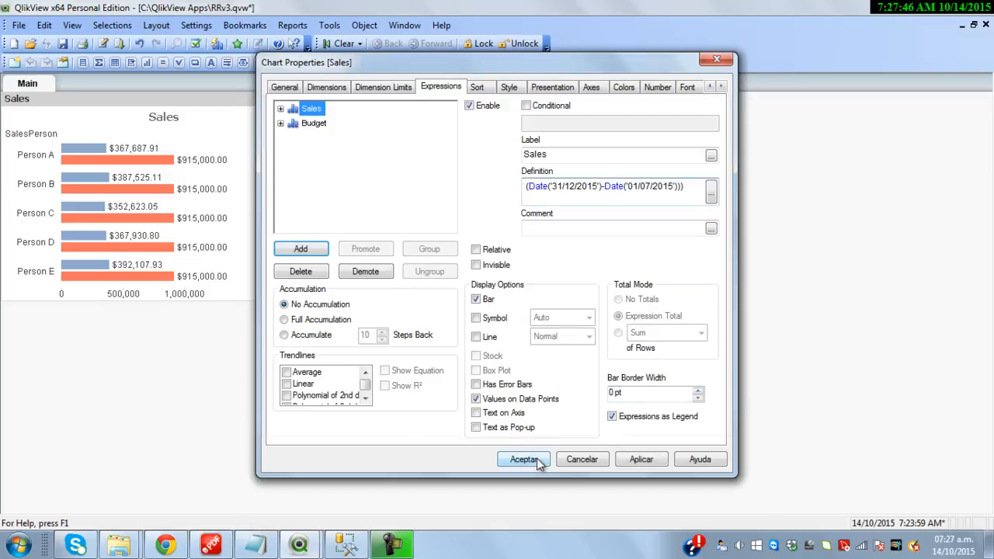
pyautogui.click(524, 459)
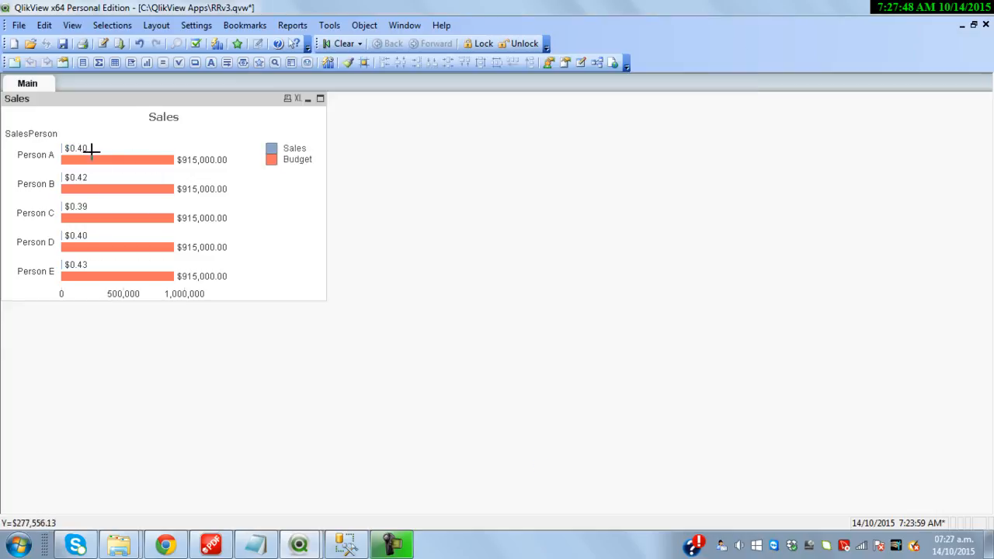
# Delete the Budget expression from the Sales chart
pyautogui.rightClick(178, 110)
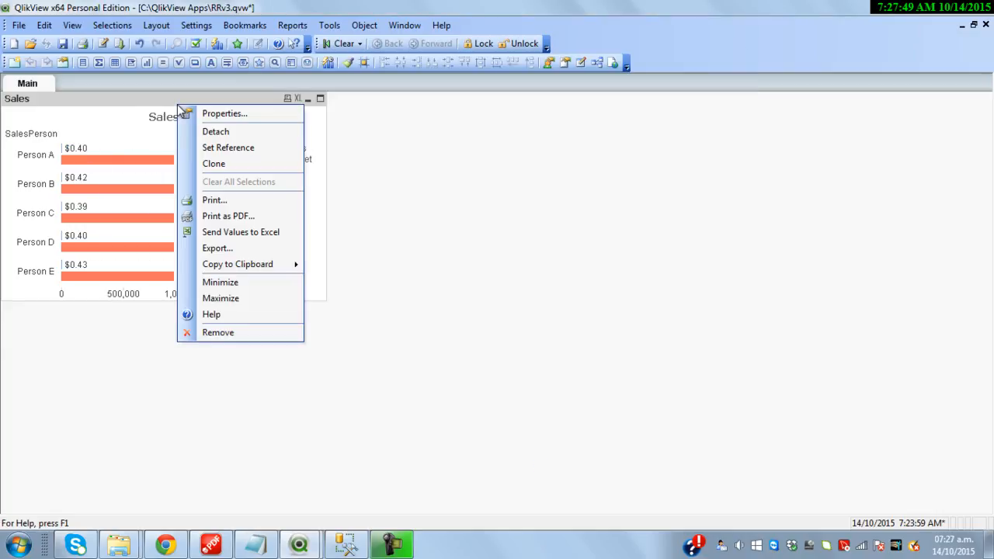
pyautogui.click(223, 114)
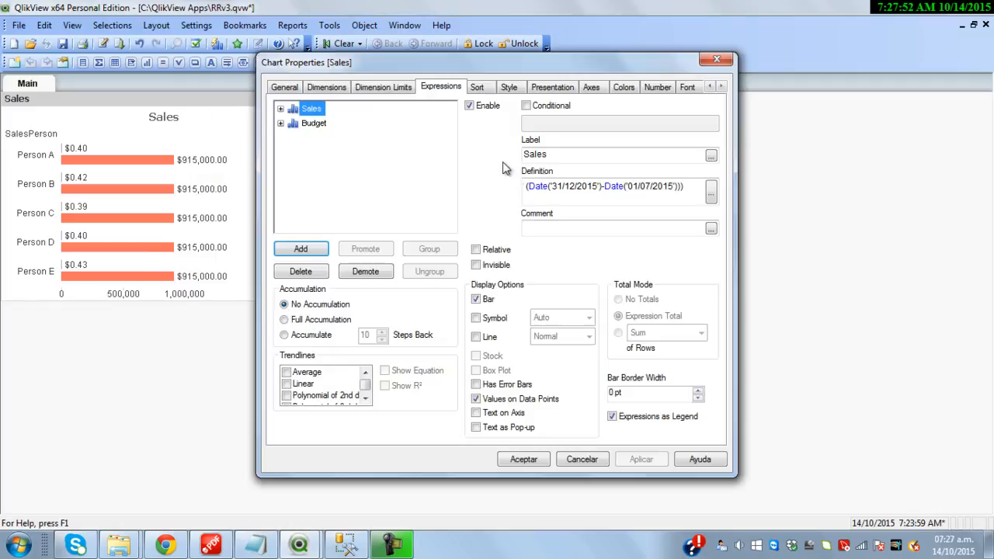
pyautogui.click(314, 123)
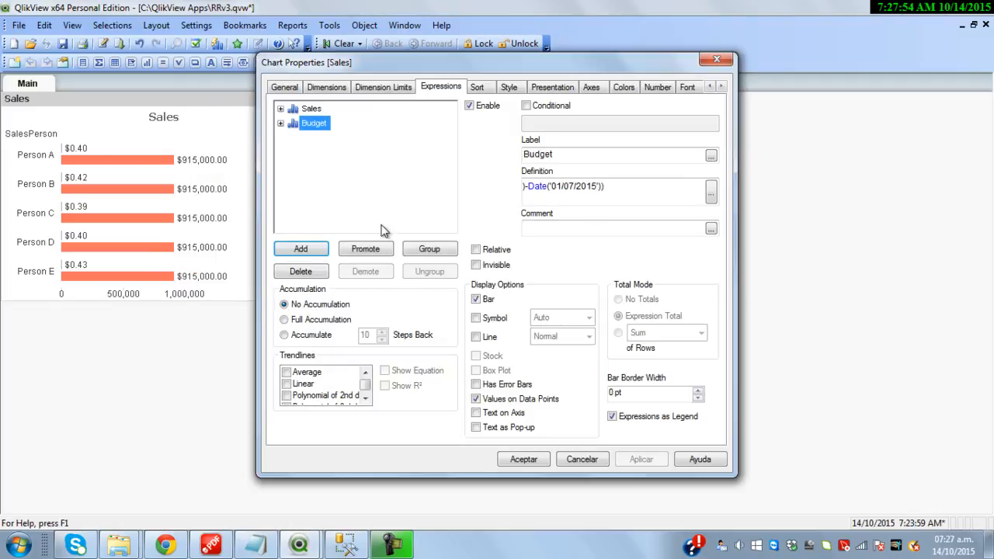
pyautogui.click(314, 273)
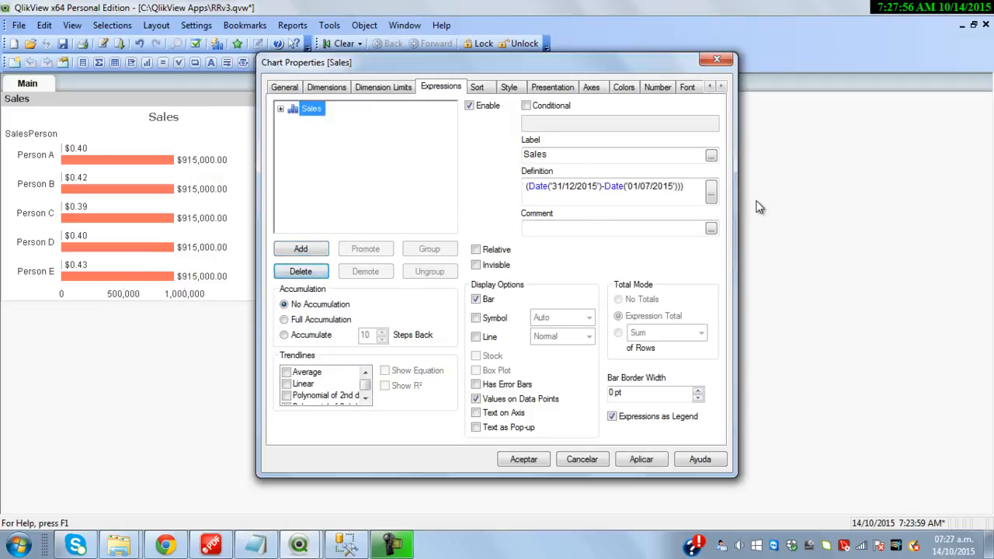
# Format Sales values as Integer with Show in Percent (%) enabled
pyautogui.click(657, 87)
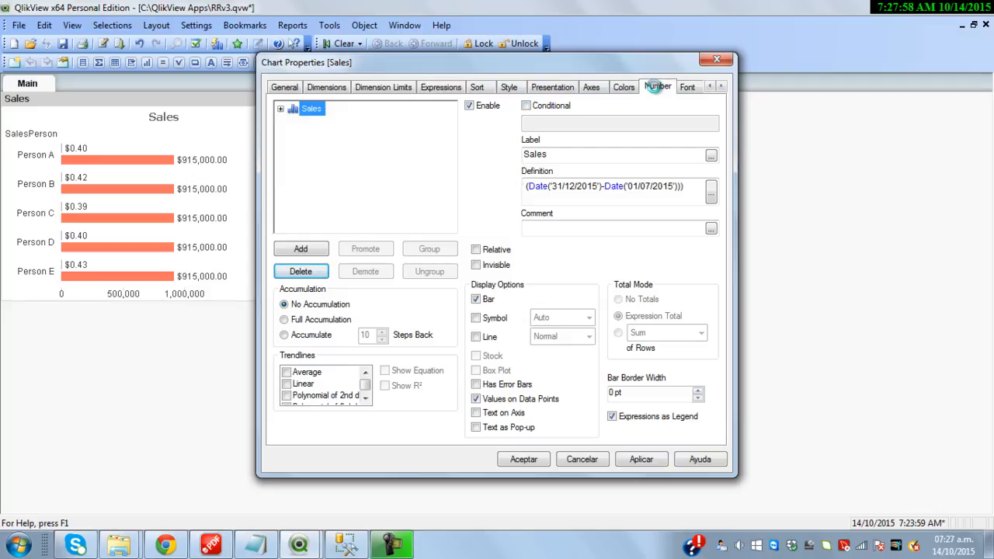
pyautogui.click(442, 161)
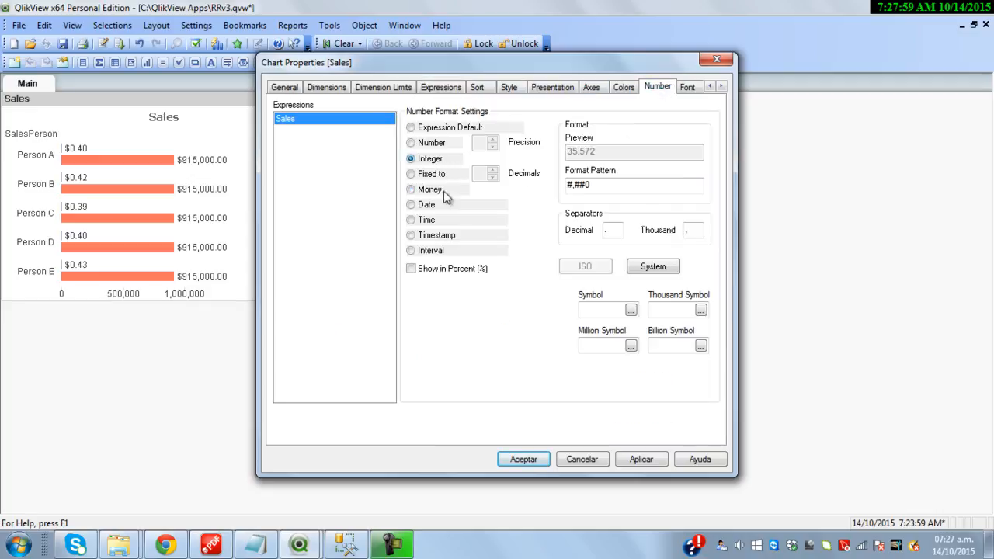
pyautogui.click(446, 272)
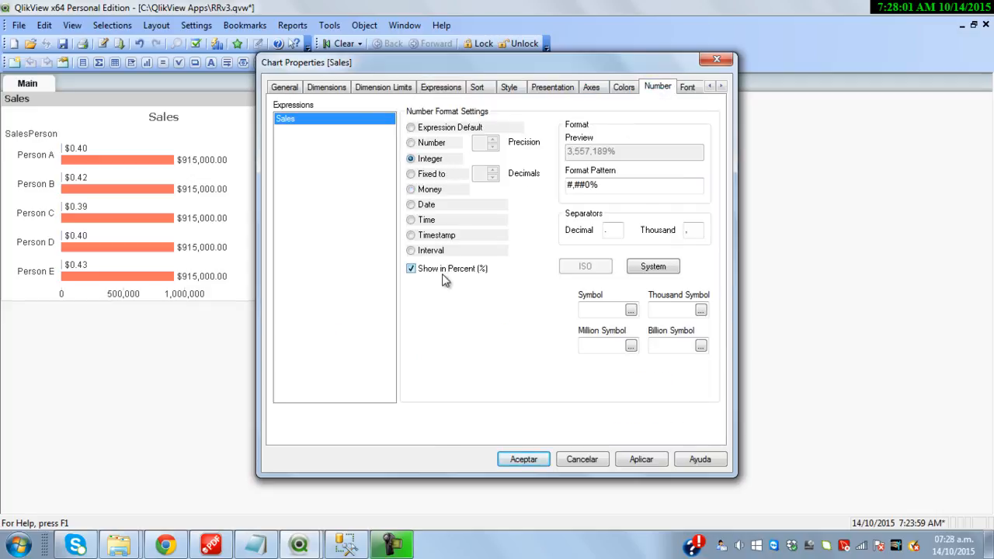
pyautogui.click(525, 459)
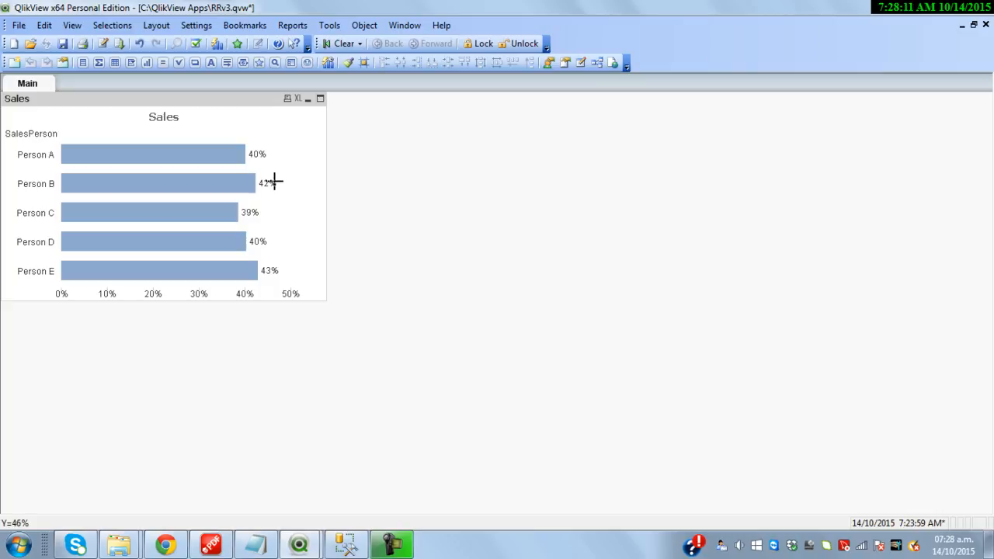
# Copy the Sales chart's expression formula, then cancel out of the properties
pyautogui.rightClick(243, 102)
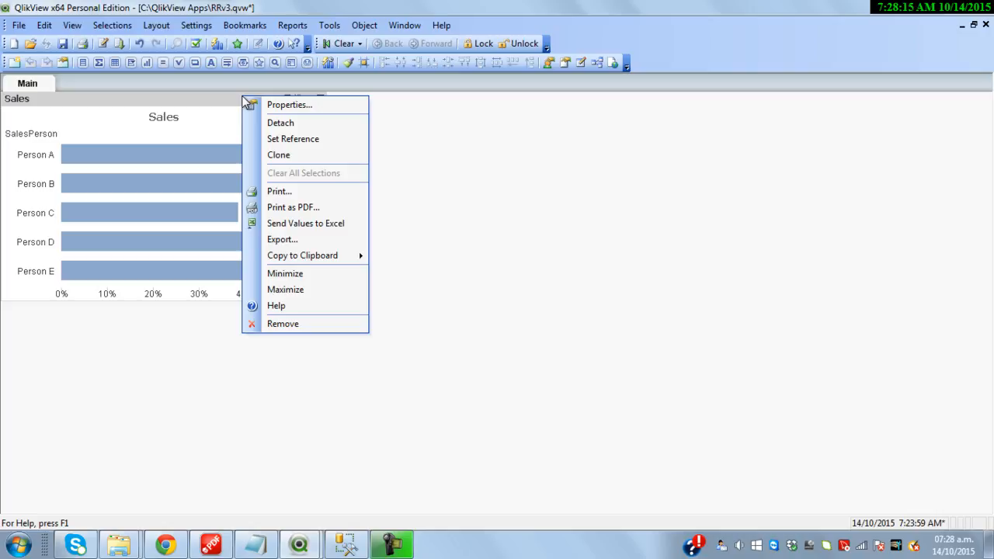
pyautogui.click(289, 104)
pyautogui.click(441, 88)
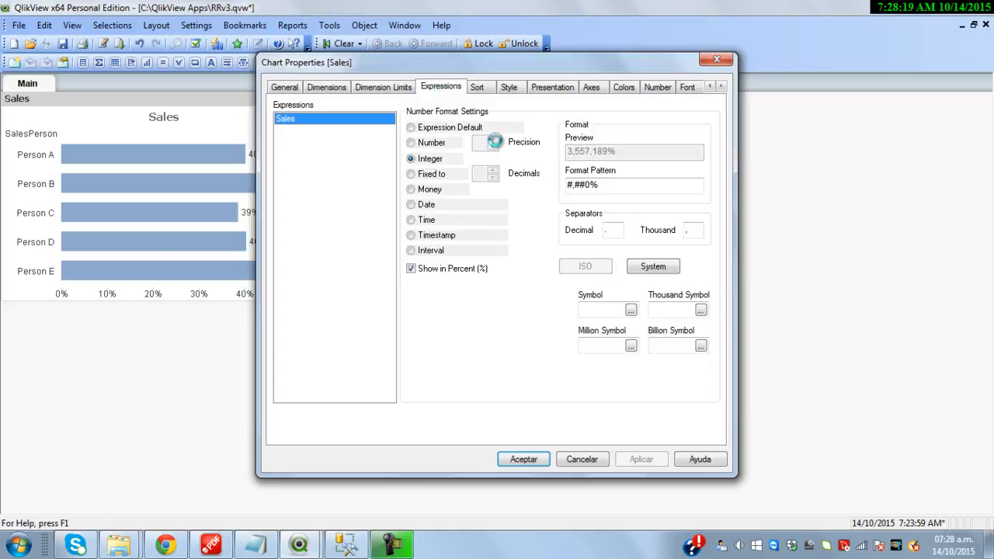
pyautogui.moveTo(504, 194); pyautogui.dragTo(546, 192)
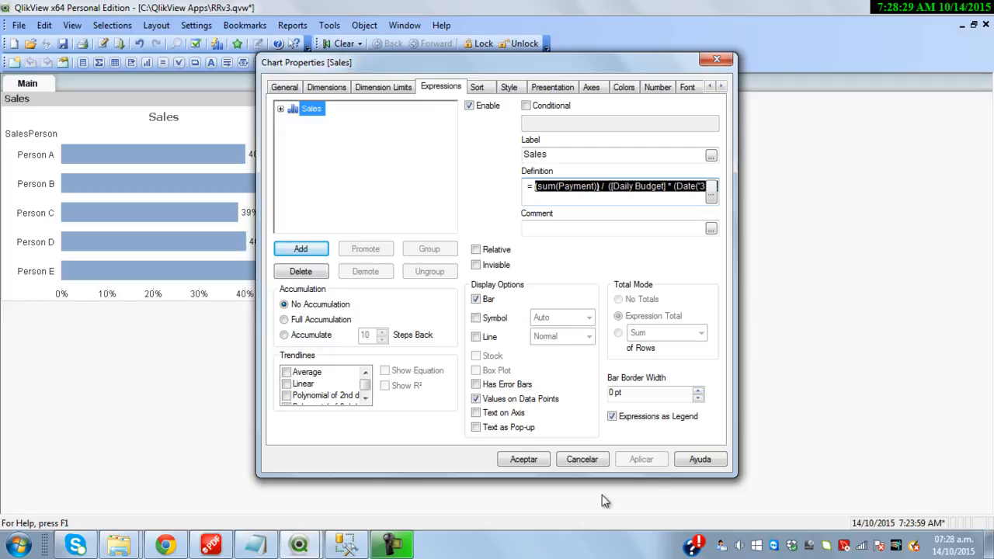
pyautogui.click(591, 460)
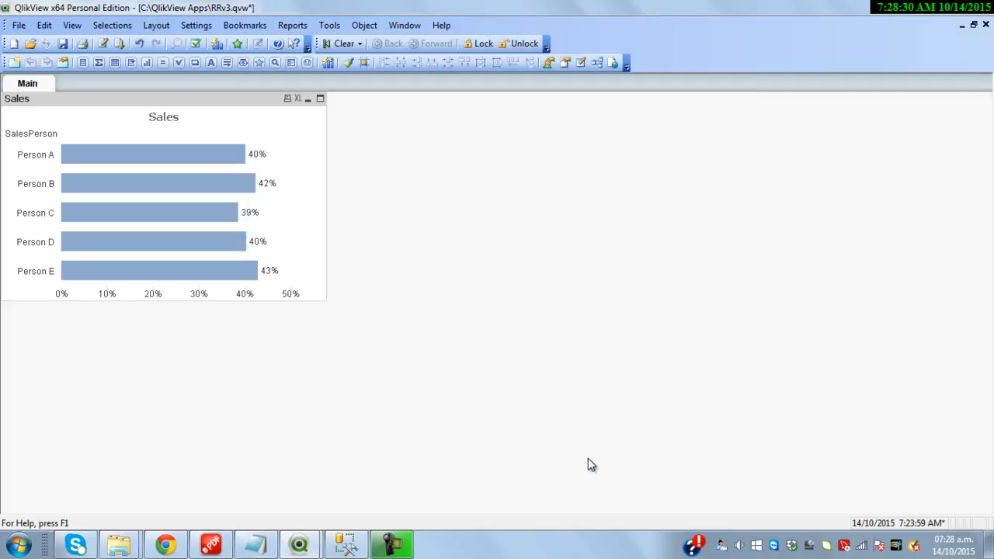
# Add variable eSalesBudgetPercentage in Variable Overview with the copied formula as its definition
pyautogui.click(197, 26)
pyautogui.click(233, 90)
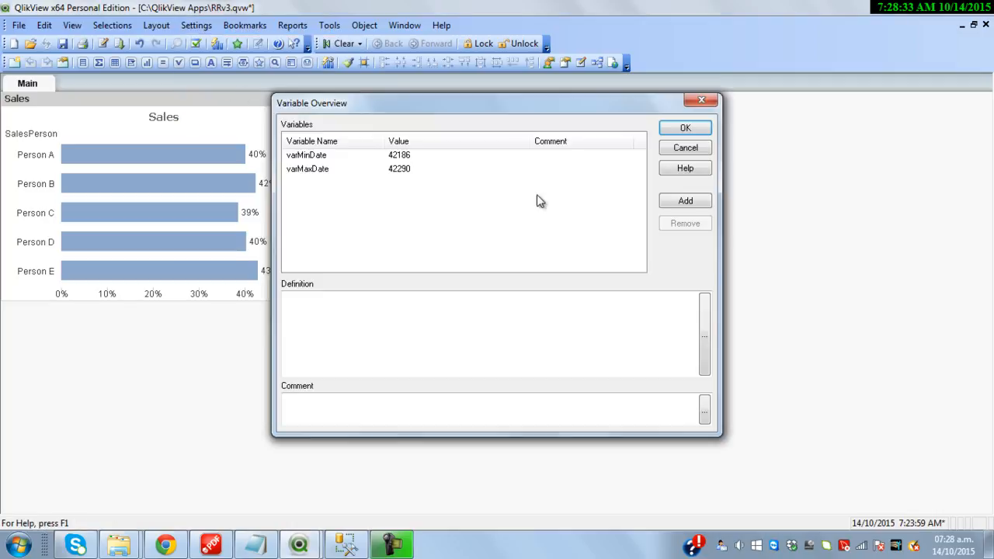
pyautogui.click(685, 202)
pyautogui.write('eSalesBudgetPercentage')
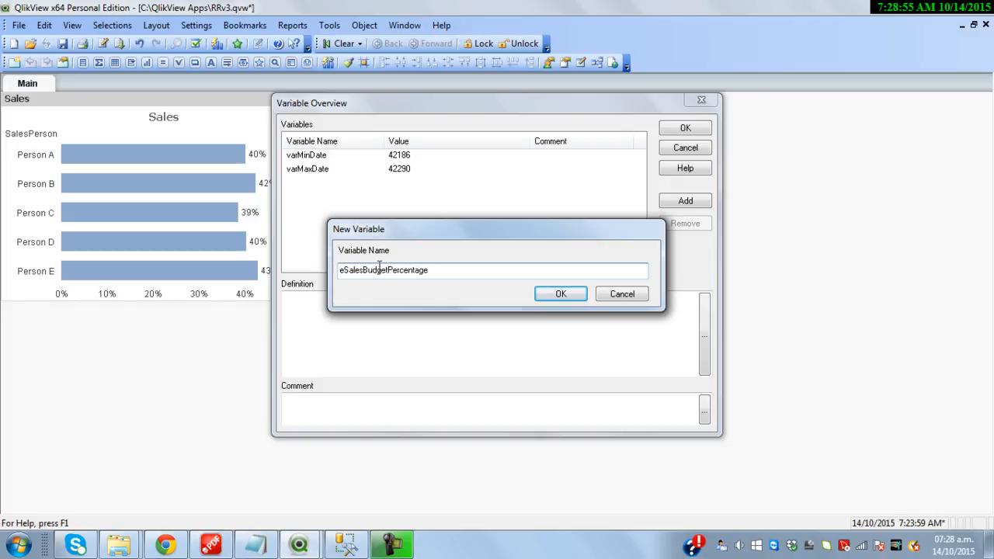
pyautogui.click(578, 293)
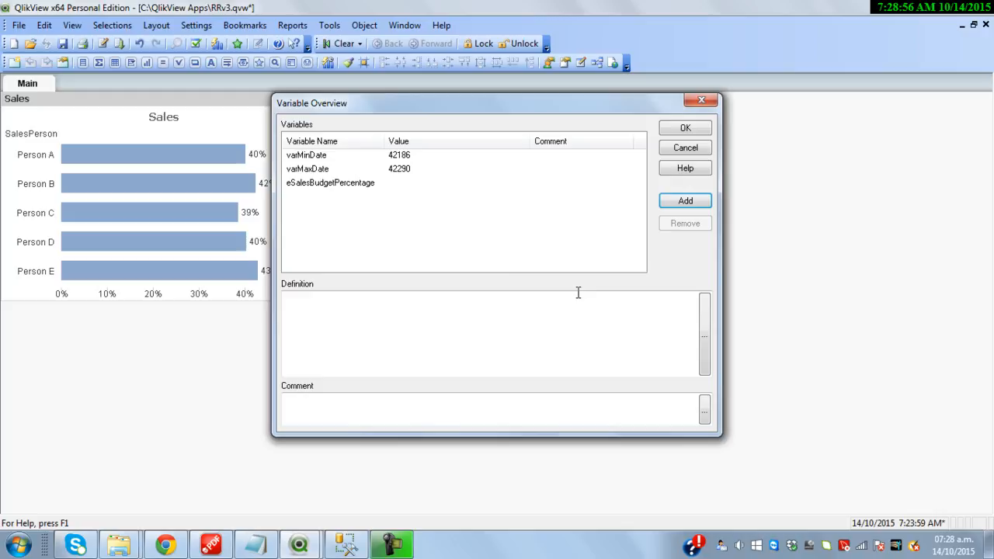
pyautogui.click(329, 182)
pyautogui.click(438, 308)
pyautogui.write("(sum(Payment)) /  ([Daily Budget] * (Date('31/12/2015')-Date('01/07/2015')))")
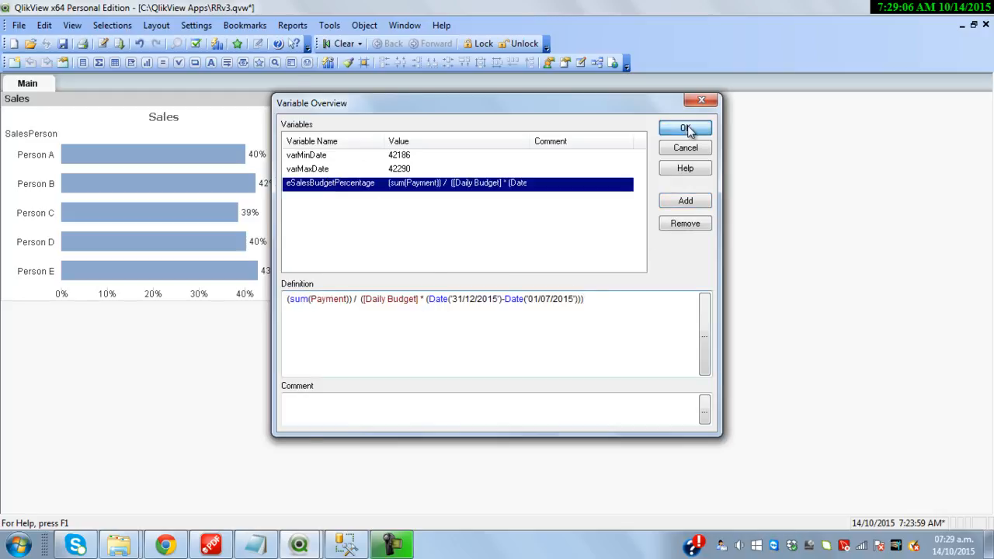
pyautogui.click(687, 128)
pyautogui.rightClick(270, 105)
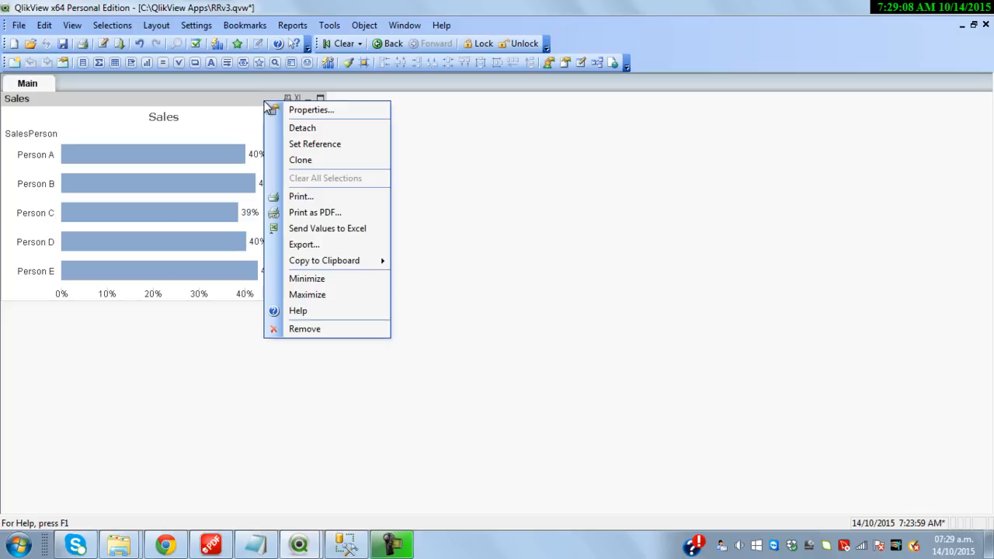
# Set the Sales expression to = $(eSalesBudgetPercentage), keeping the old formula commented out below
pyautogui.click(309, 109)
pyautogui.click(448, 91)
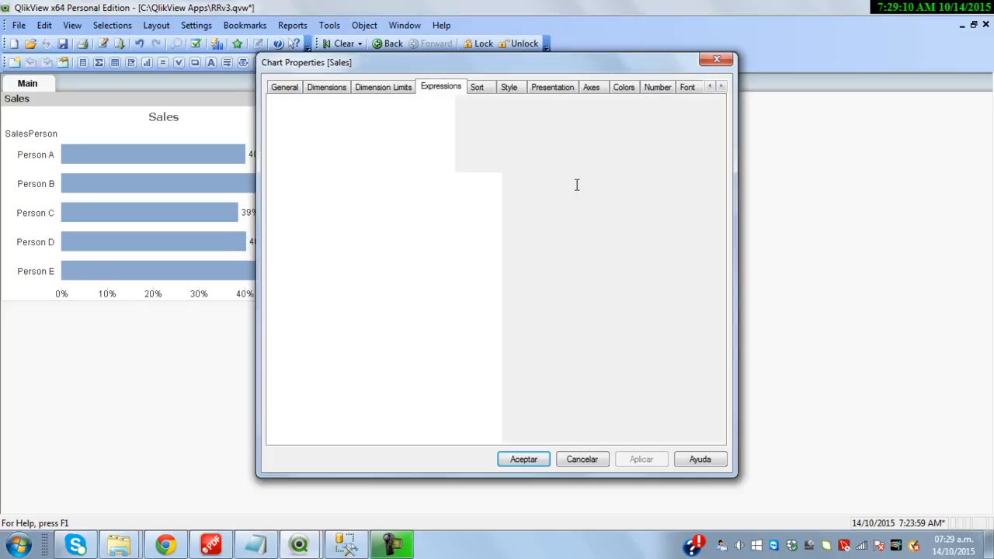
pyautogui.click(710, 194)
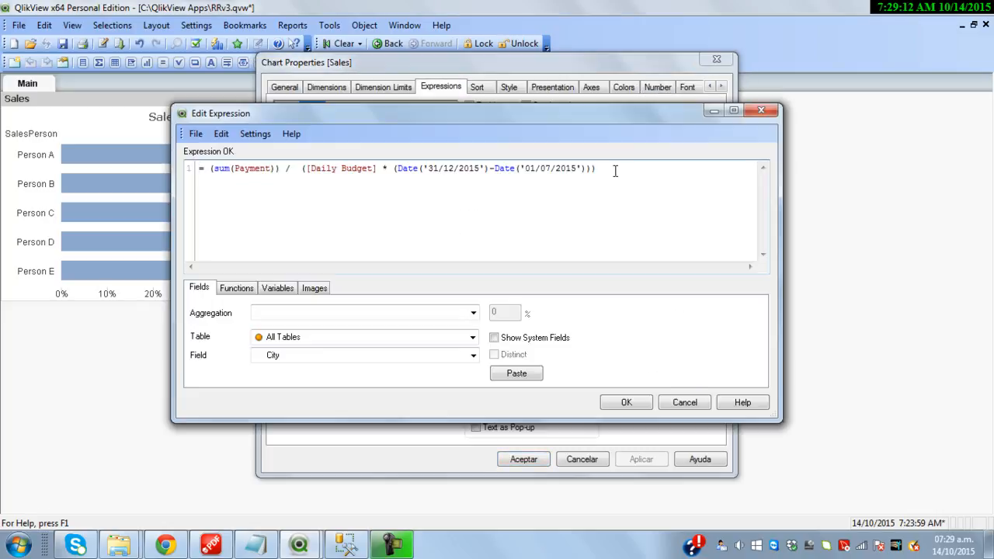
pyautogui.press('Return')
pyautogui.write('//')
pyautogui.write('= ')
pyautogui.write('e')
pyautogui.press('Down')
pyautogui.press('Return')
pyautogui.write(') /  ')
pyautogui.write('(')
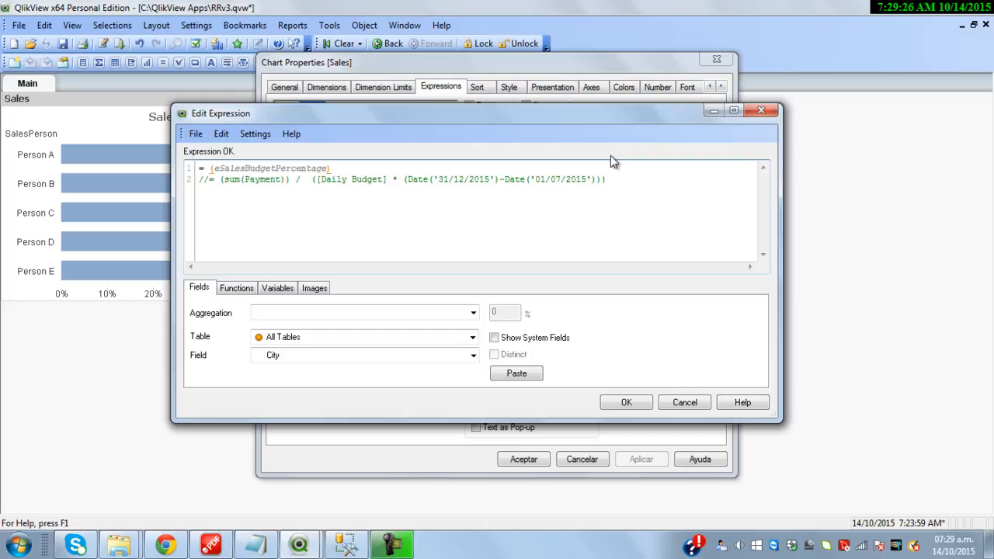
pyautogui.press('Left')
pyautogui.write('$')
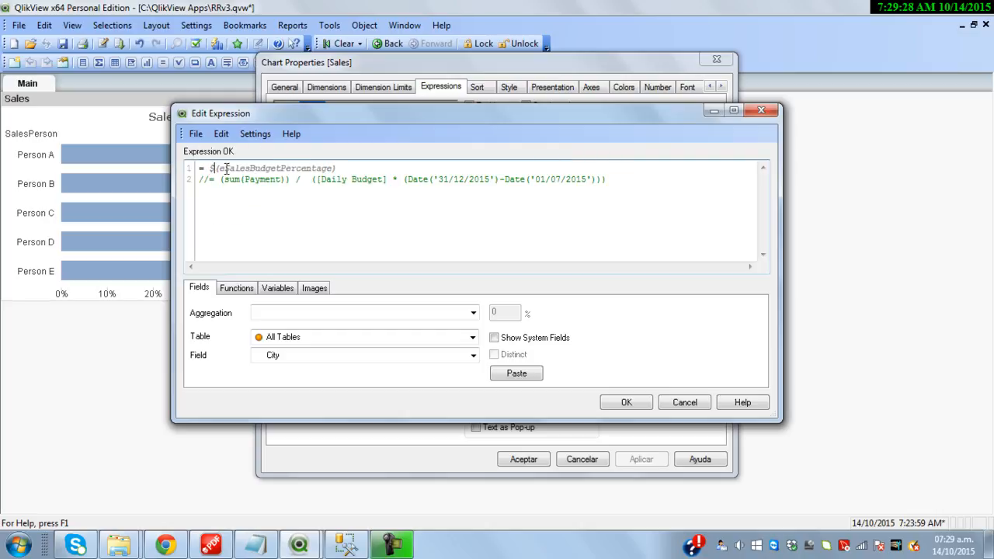
pyautogui.doubleClick(266, 167)
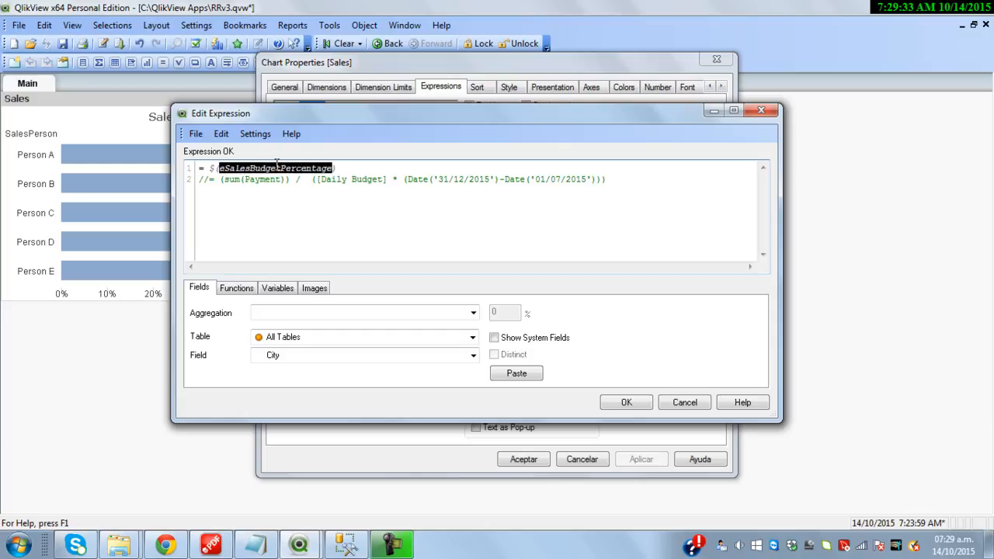
pyautogui.moveTo(223, 183); pyautogui.dragTo(609, 190)
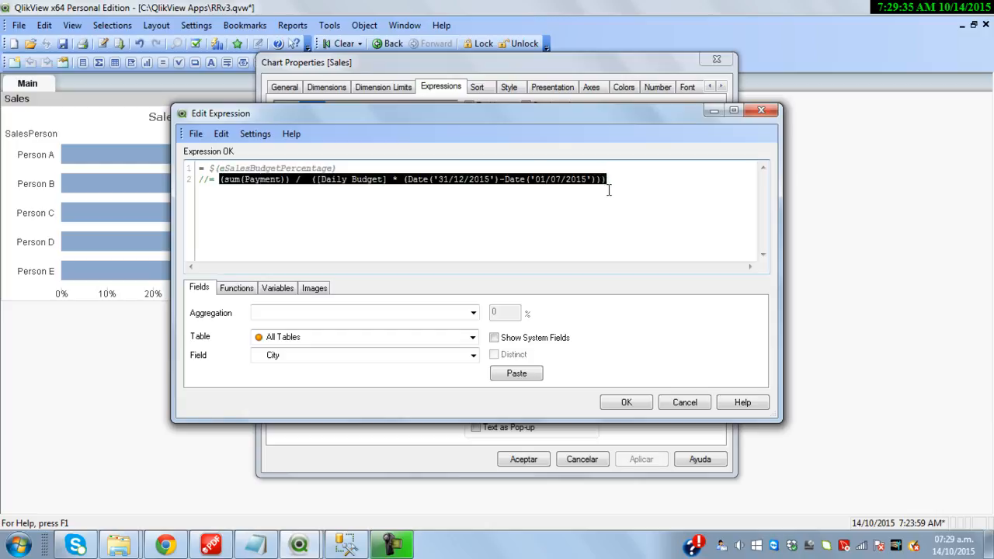
pyautogui.click(626, 402)
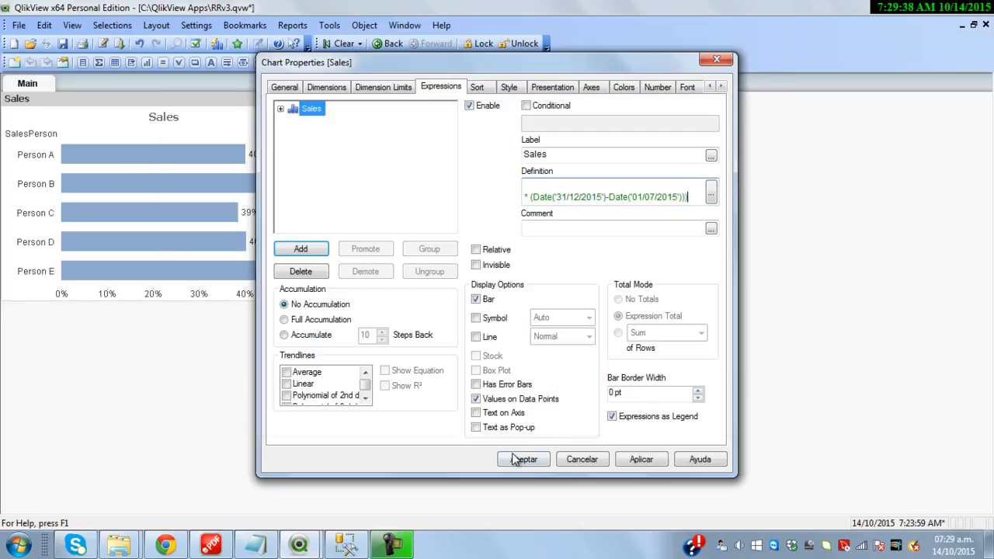
pyautogui.click(524, 459)
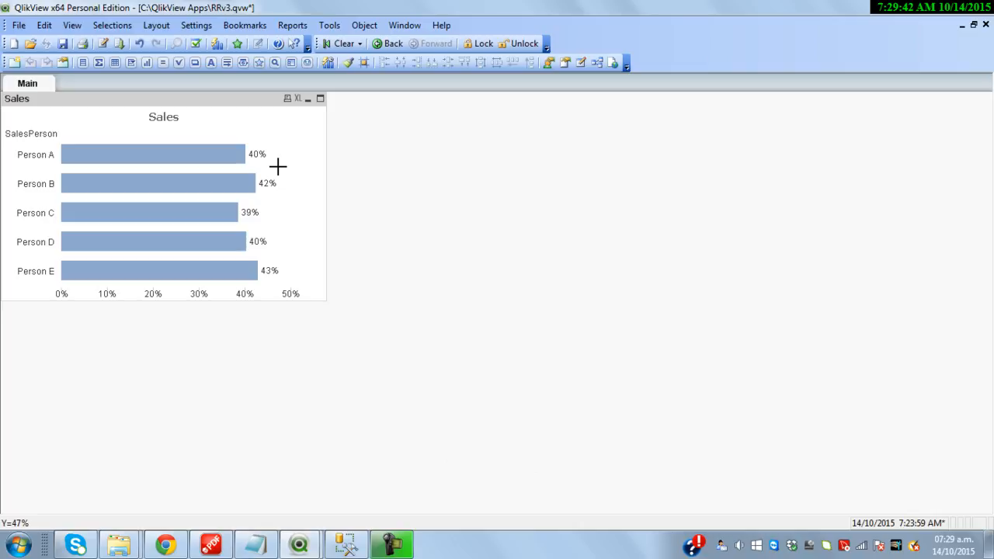
# Add a new expression if($(eSalesBudgetPercentage)>1, 0, ... $(eSalesBudgetPercentage)) in the editor
pyautogui.rightClick(237, 97)
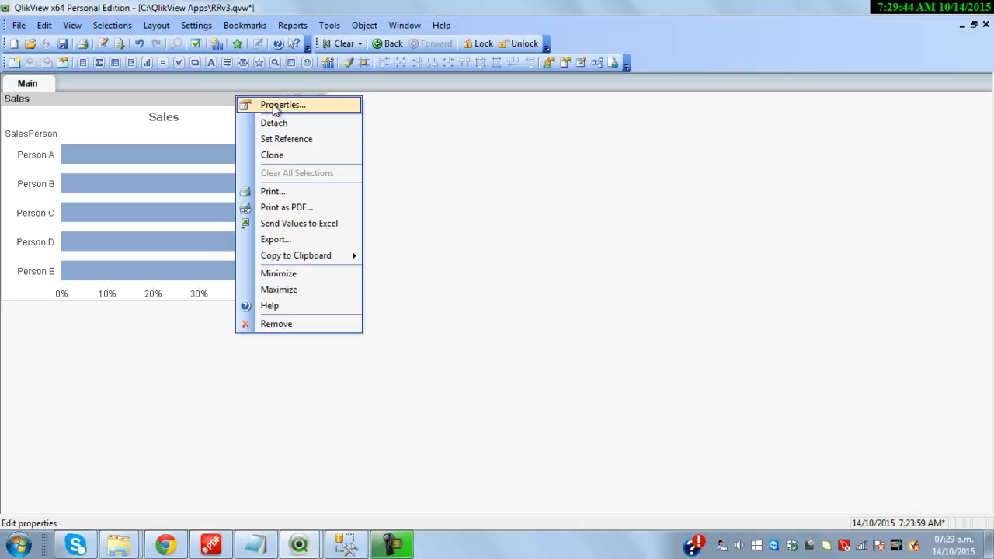
pyautogui.click(264, 104)
pyautogui.click(304, 249)
pyautogui.write('=')
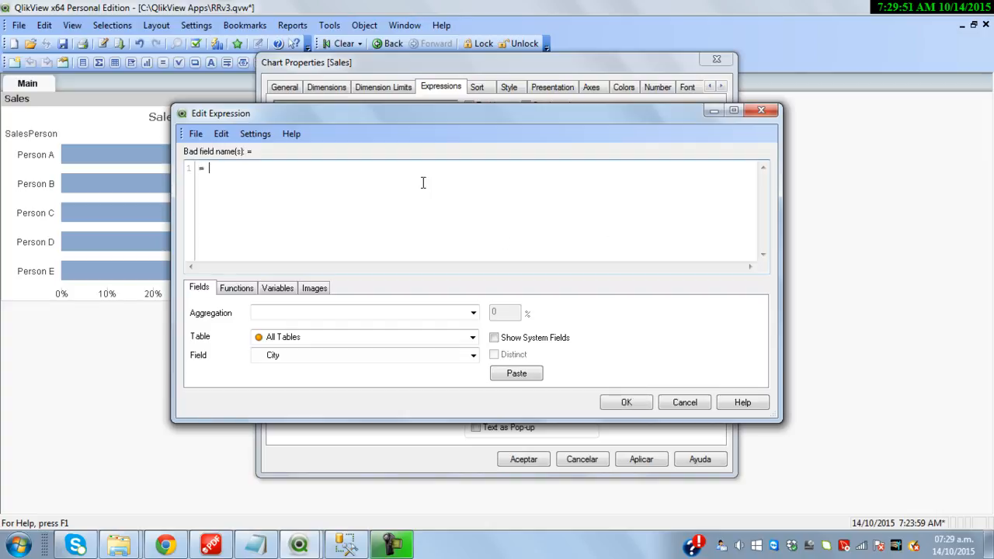
pyautogui.write(' if()')
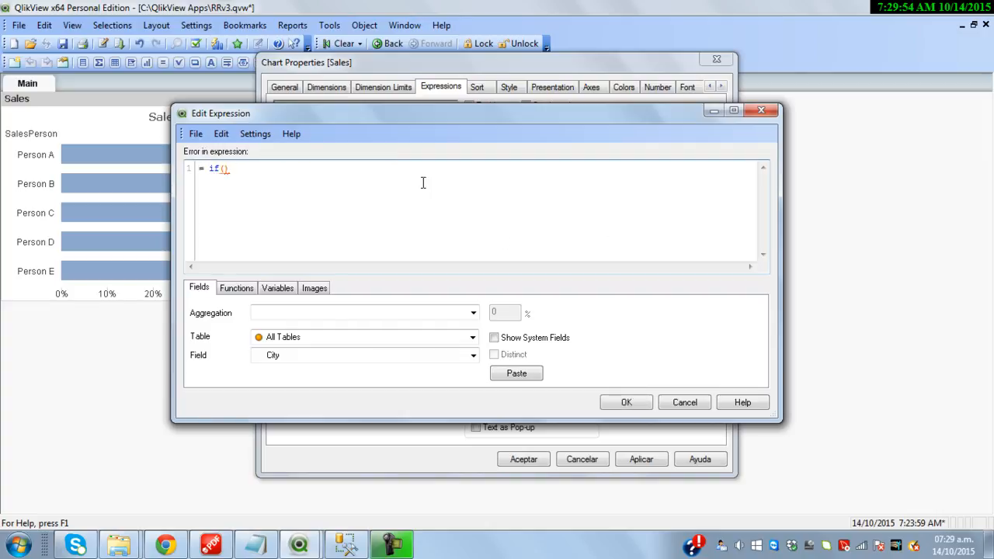
pyautogui.write('e')
pyautogui.press('Down')
pyautogui.press('Return')
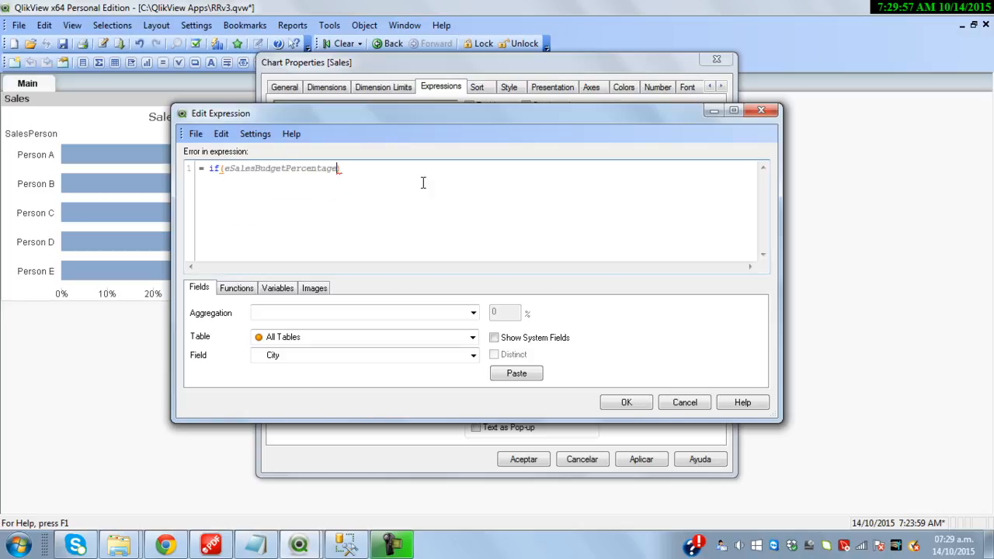
pyautogui.write(')')
pyautogui.write('$(')
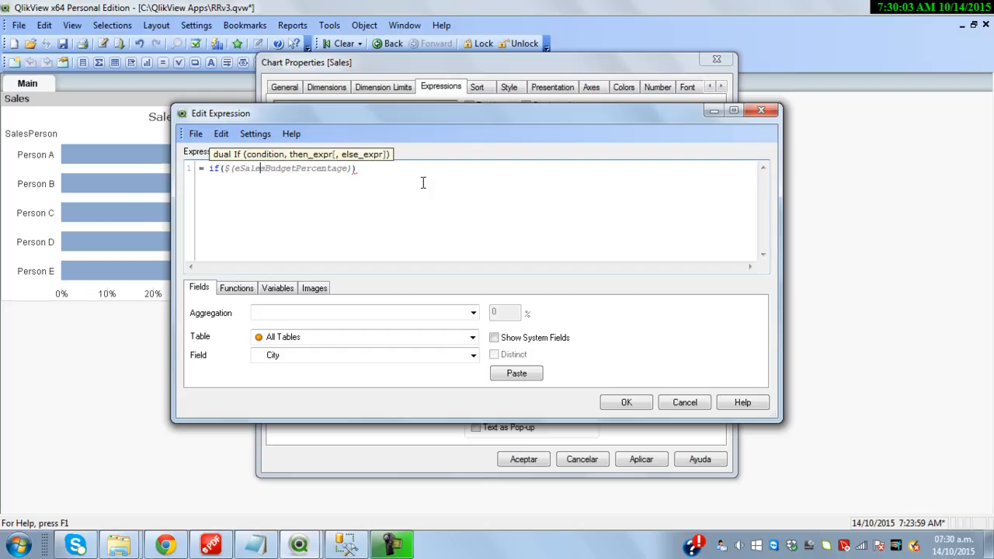
pyautogui.press('End')
pyautogui.write('>')
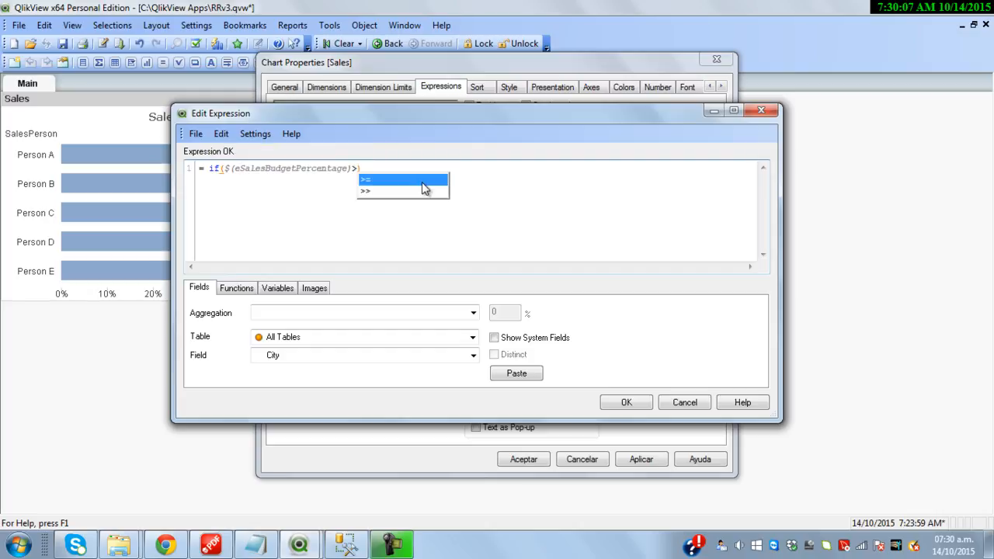
pyautogui.write('1, ')
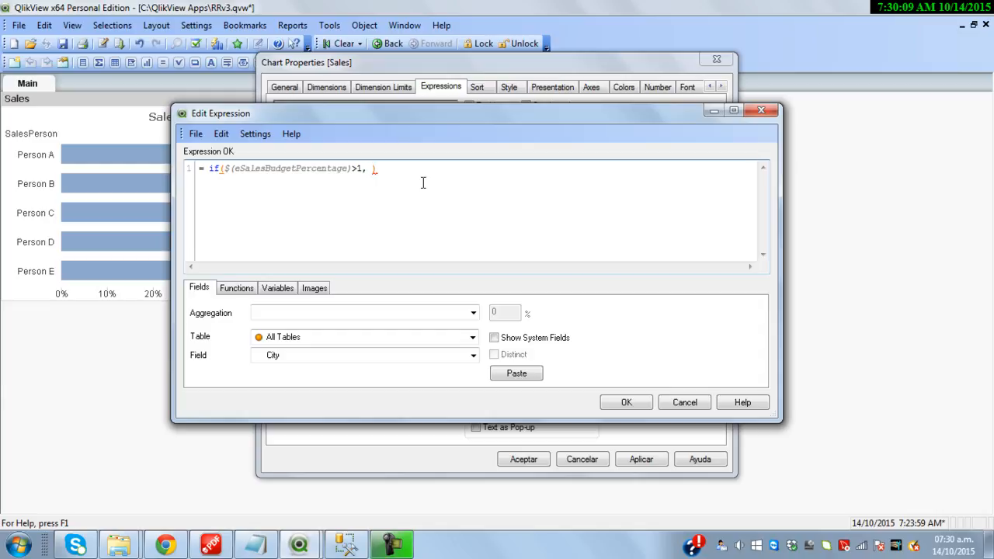
pyautogui.write('0 ,')
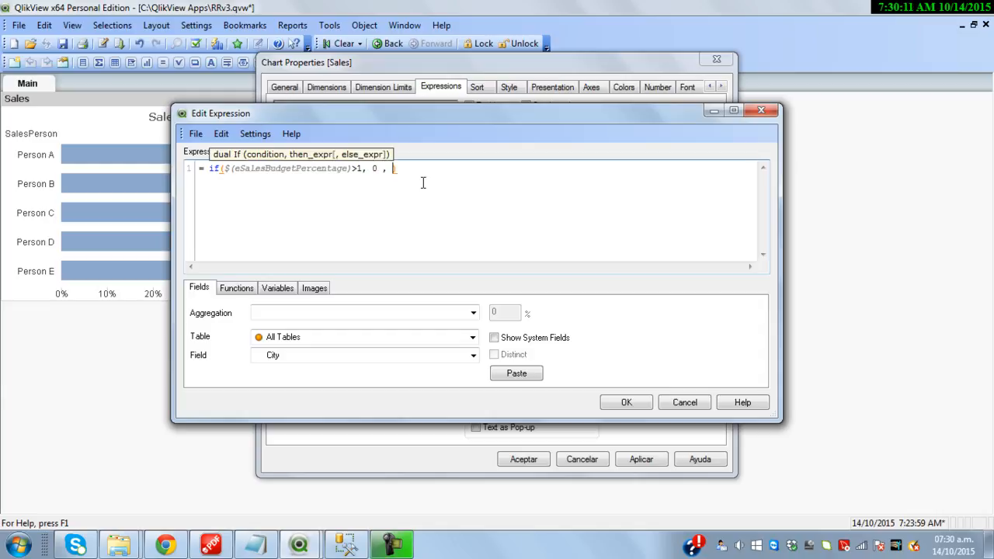
pyautogui.hotkey('ctrl', 'shift', 'Left')
pyautogui.hotkey('ctrl', 'shift', 'Left')
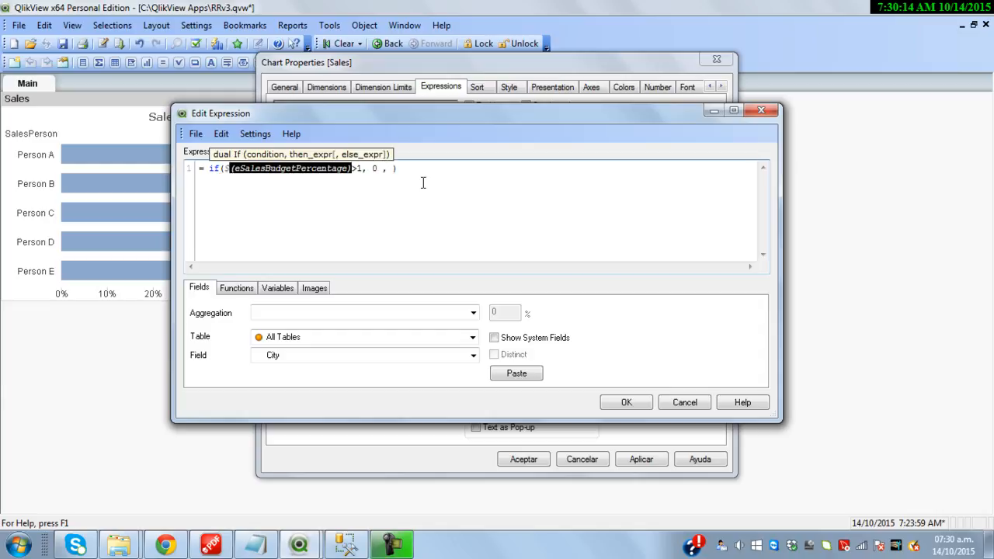
pyautogui.press('End')
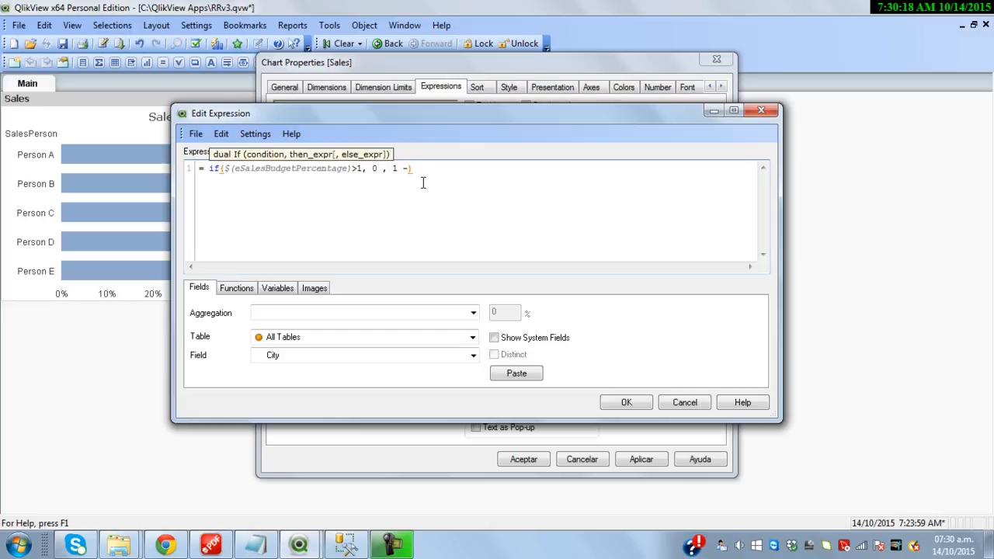
pyautogui.write('$(eSalesBudgetPercentage)')
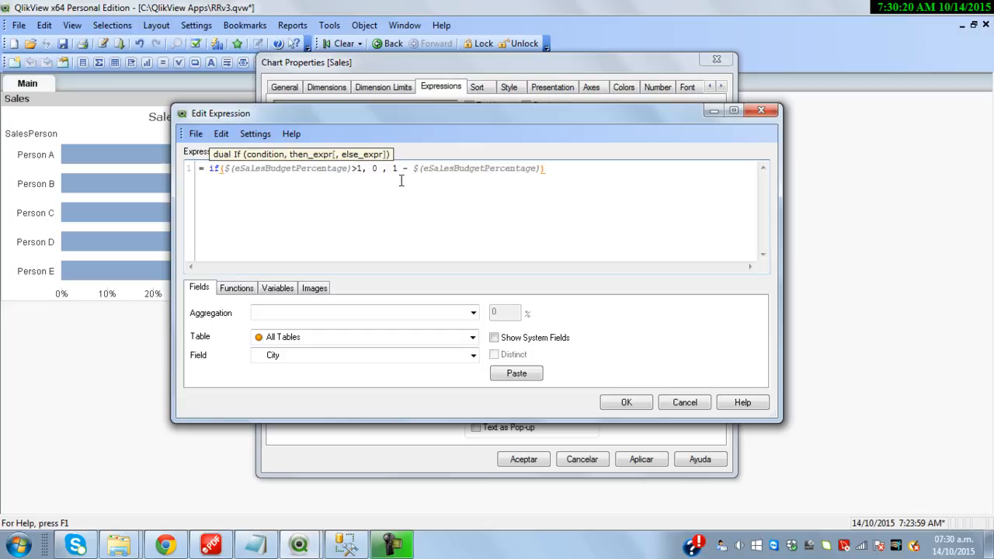
# Finalize the else part as 1 - $(eSalesBudgetPercentage) and apply the expression
pyautogui.doubleClick(315, 174)
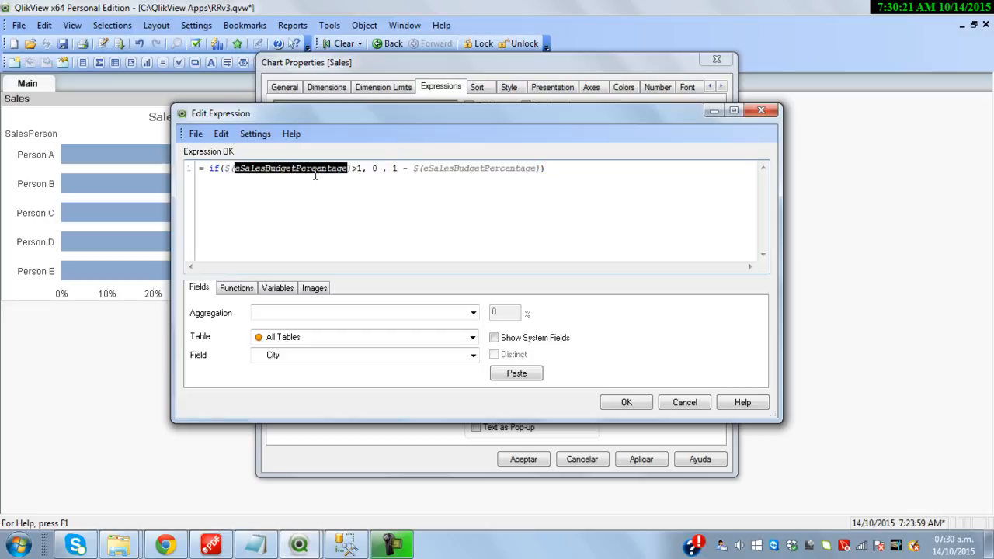
pyautogui.doubleClick(373, 168)
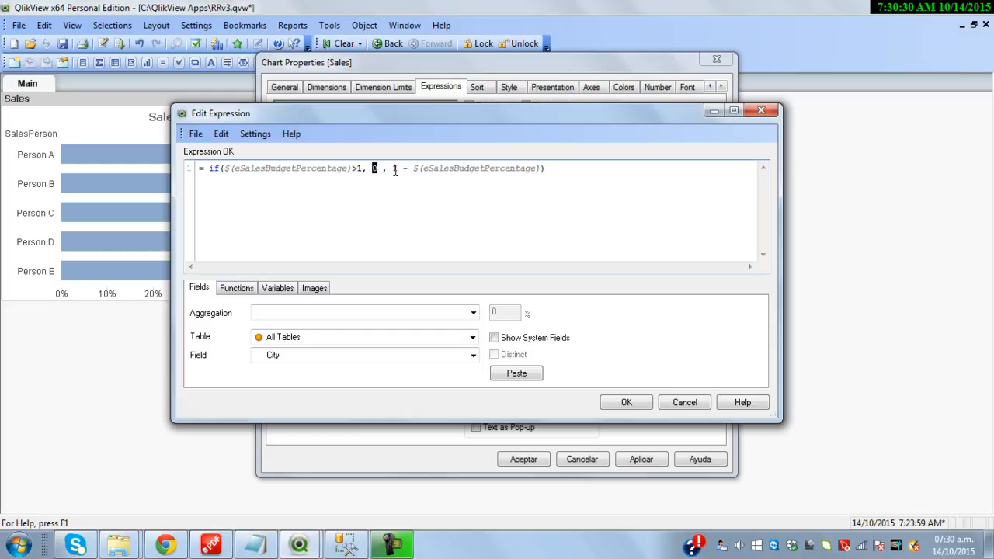
pyautogui.moveTo(392, 168); pyautogui.dragTo(408, 171)
pyautogui.click(628, 402)
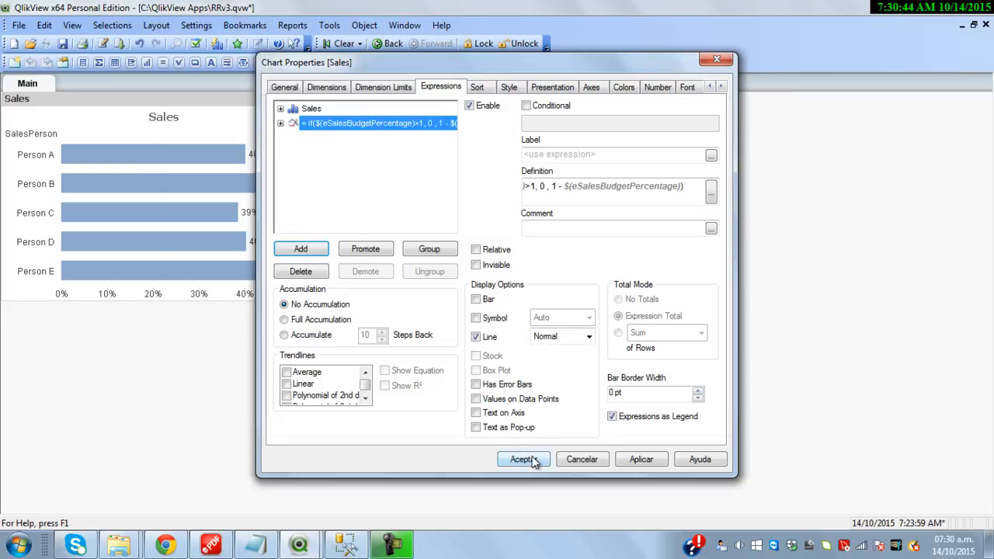
pyautogui.click(536, 460)
# Display the remaining-budget expression as bars instead of a line
pyautogui.rightClick(167, 104)
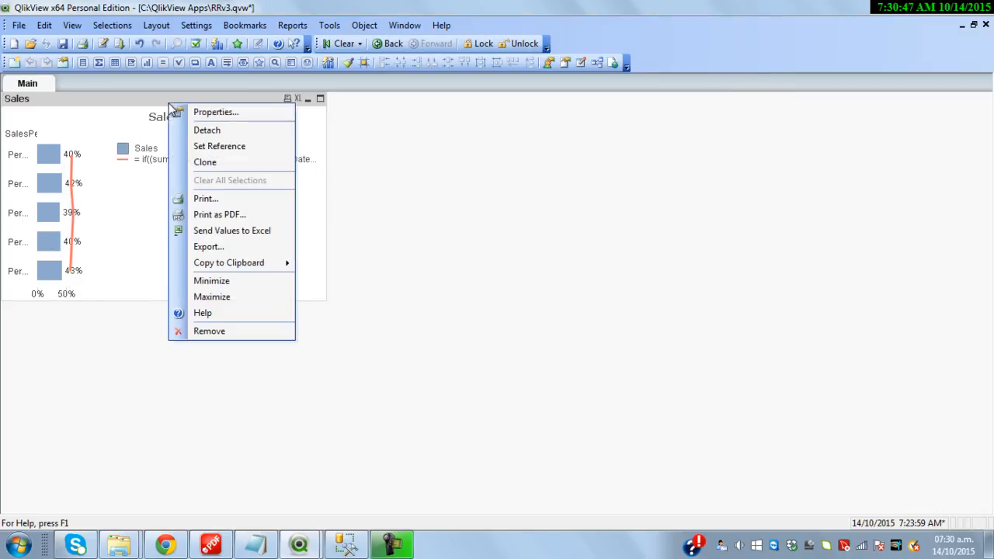
pyautogui.click(215, 113)
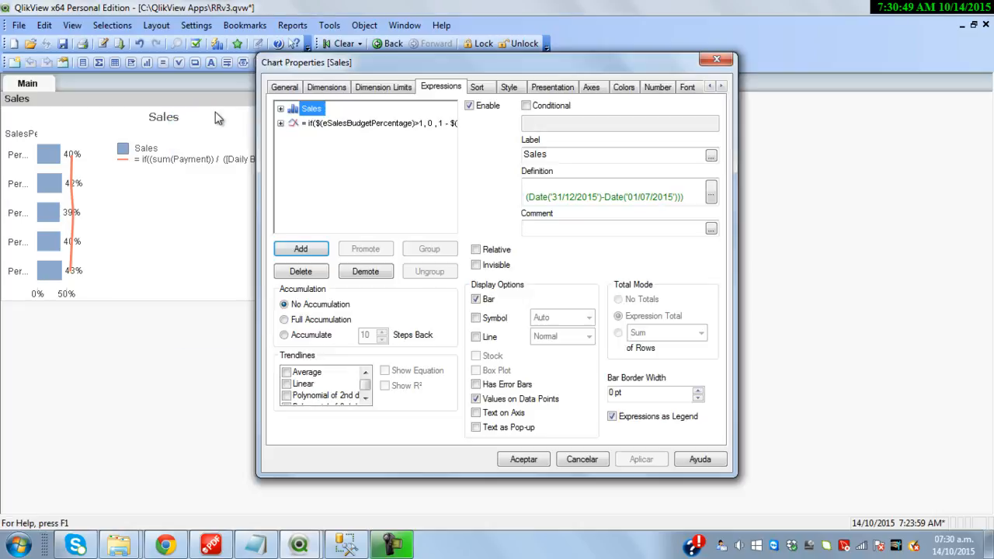
pyautogui.click(384, 124)
pyautogui.click(486, 301)
pyautogui.click(492, 338)
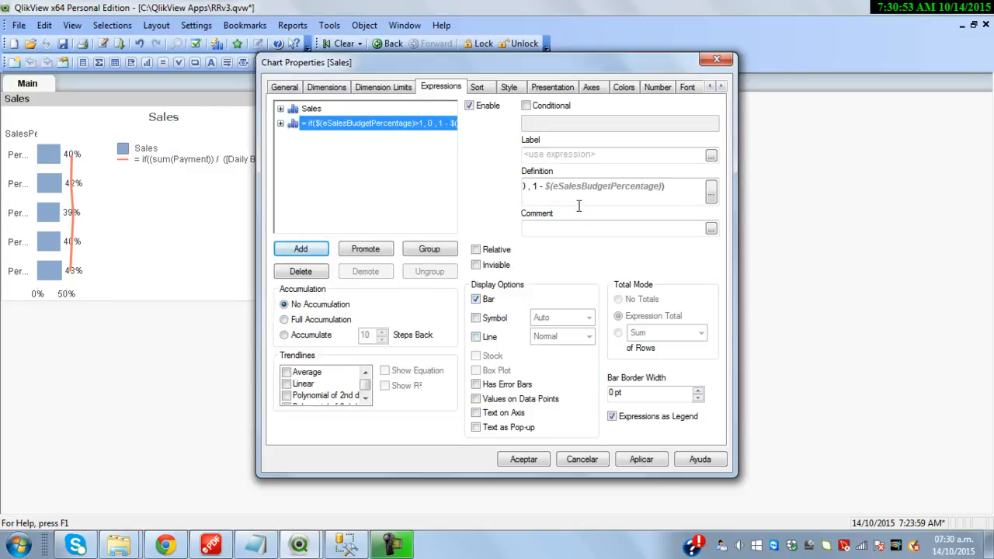
# Format the remaining-budget values as Integer with Show in Percent (%)
pyautogui.click(650, 86)
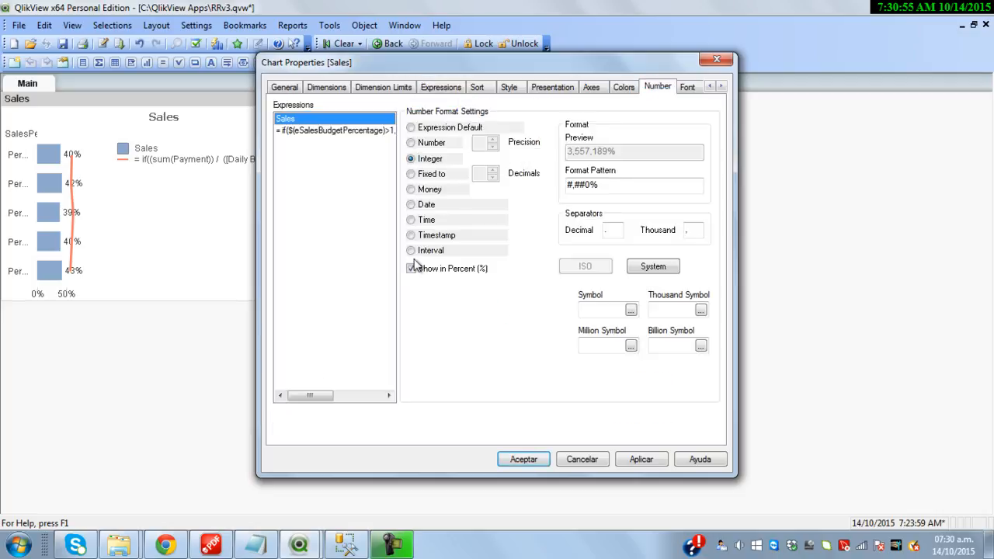
pyautogui.click(357, 132)
pyautogui.click(432, 160)
pyautogui.click(443, 269)
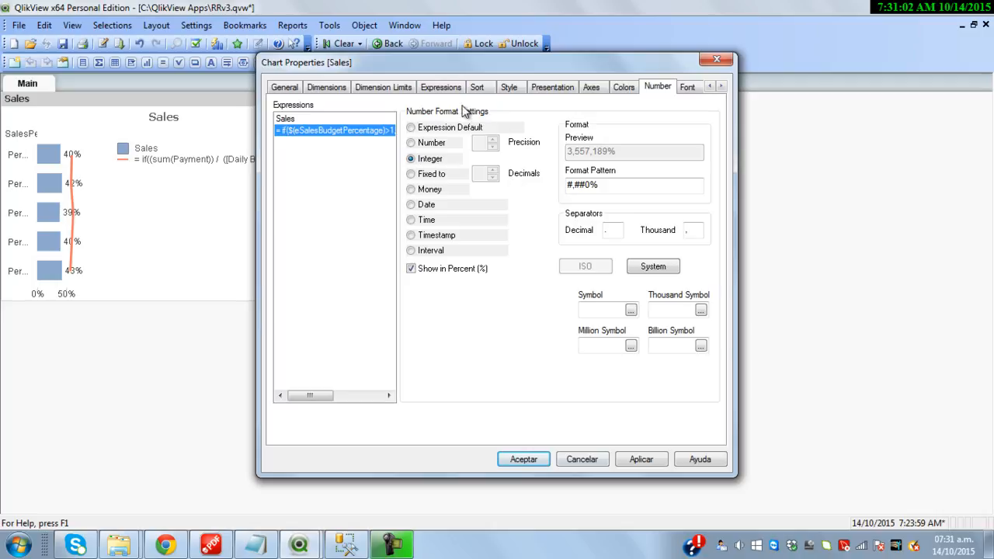
# Label the remaining-budget expression 'Budget' and apply the changes
pyautogui.click(441, 88)
pyautogui.click(562, 158)
pyautogui.write('Budget')
pyautogui.click(523, 459)
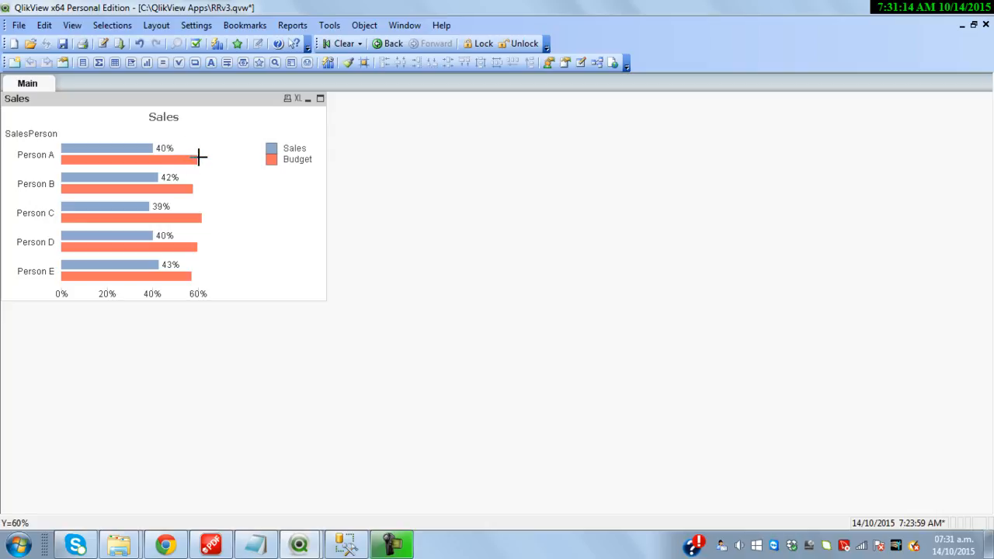
# Change the chart's Style subtype from grouped to Stacked
pyautogui.moveTo(198, 157)
pyautogui.rightClick(209, 103)
pyautogui.click(245, 111)
pyautogui.click(551, 88)
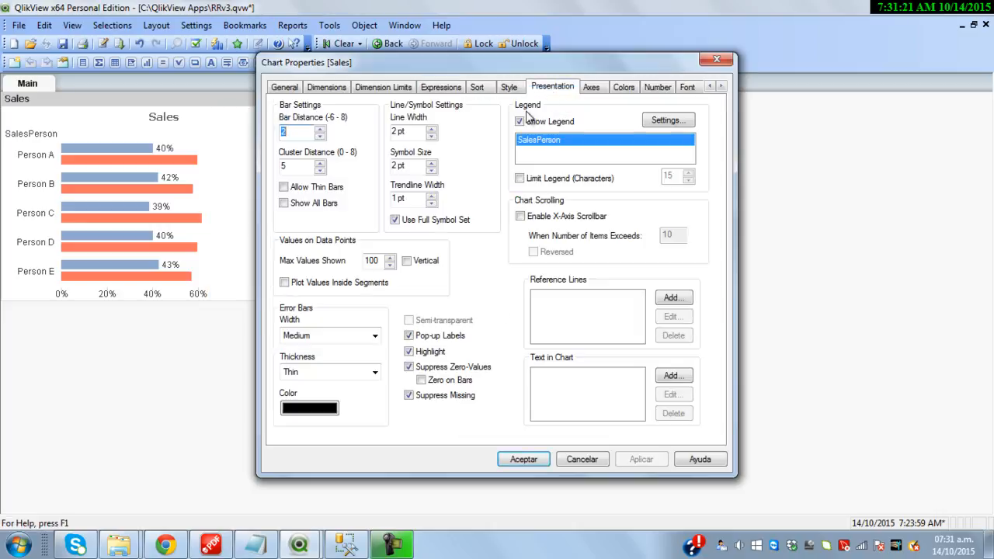
pyautogui.click(512, 88)
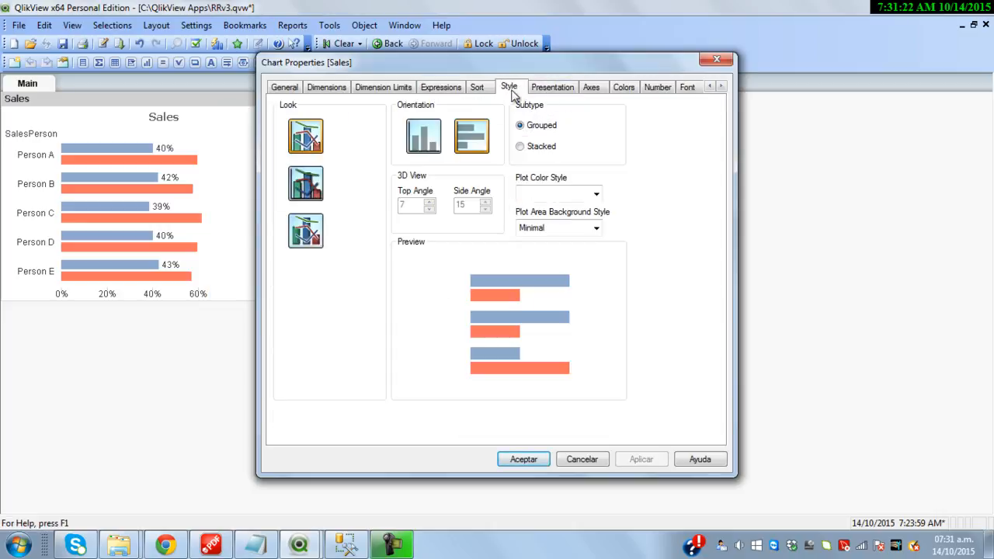
pyautogui.click(541, 147)
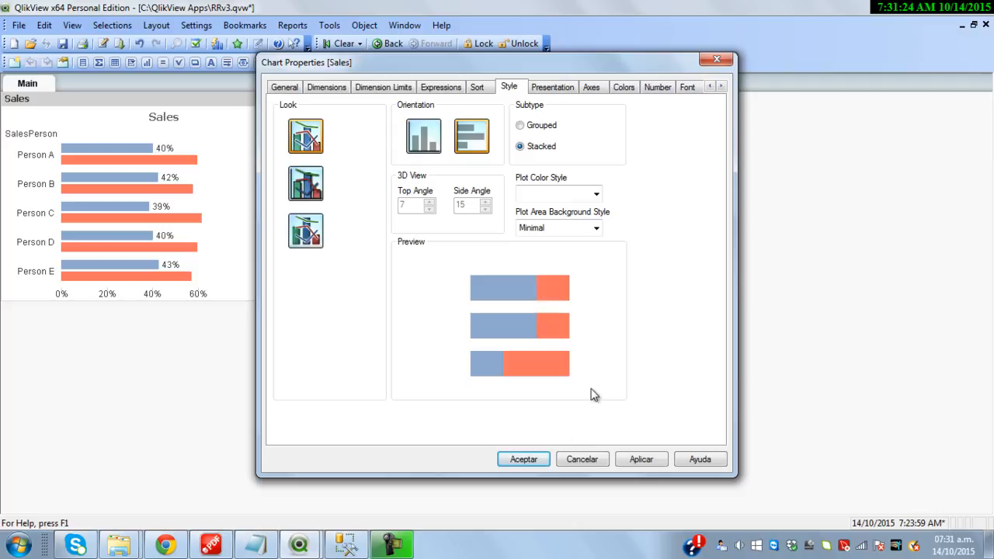
pyautogui.click(526, 462)
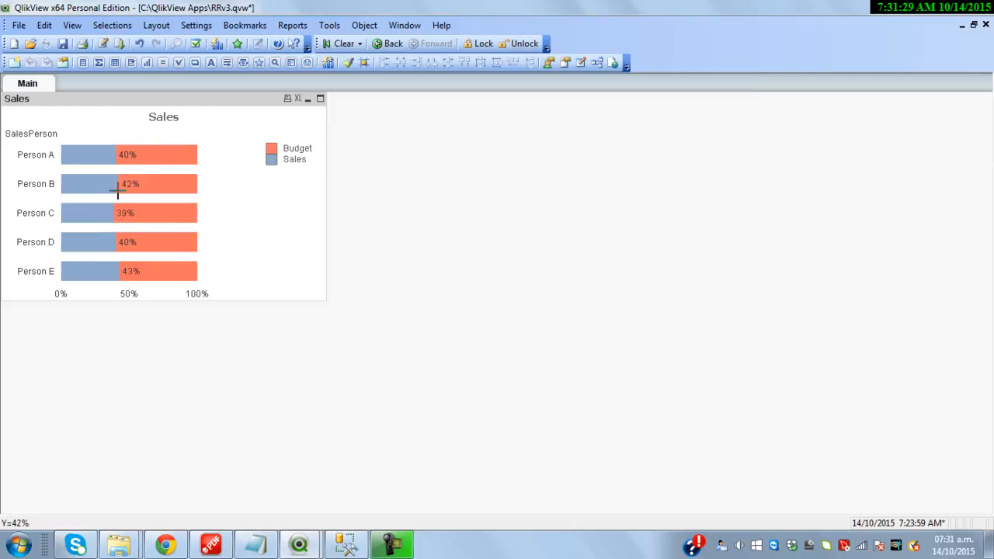
pyautogui.rightClick(220, 101)
# Add expression (Date(Today())-Date('01/07/2015')) / (Date('31/12/2015')-Date('01/07/2015')), pasted from the notes
pyautogui.click(262, 106)
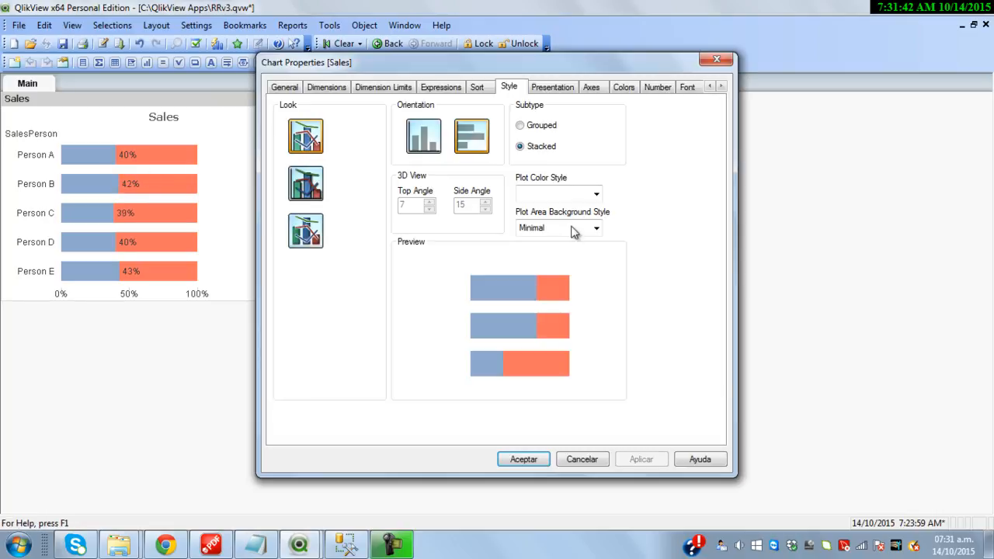
pyautogui.click(439, 86)
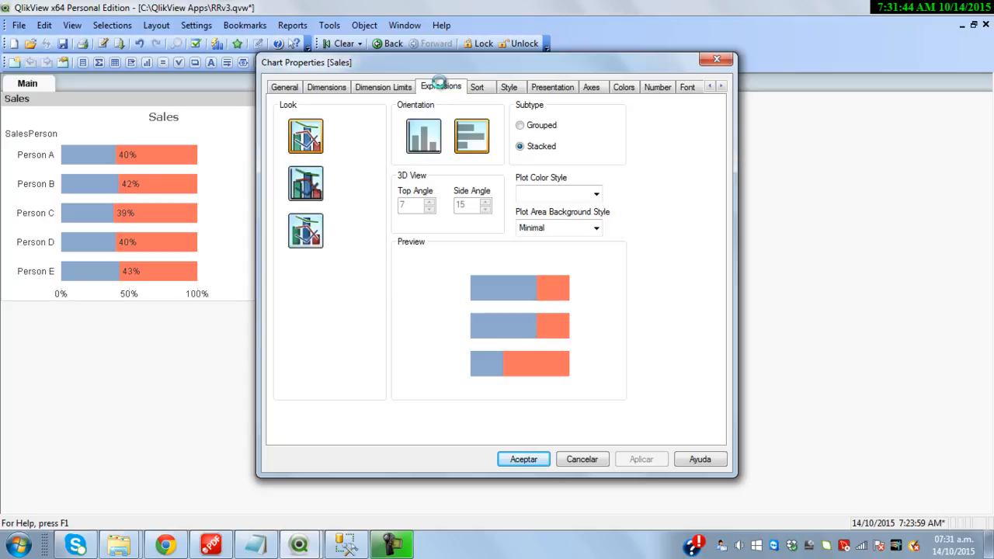
pyautogui.click(309, 249)
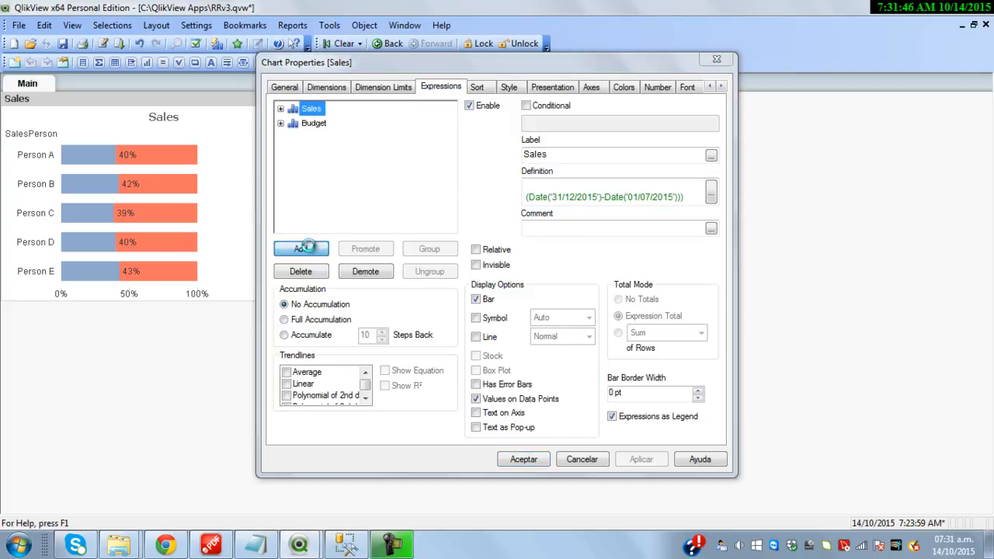
pyautogui.write('=')
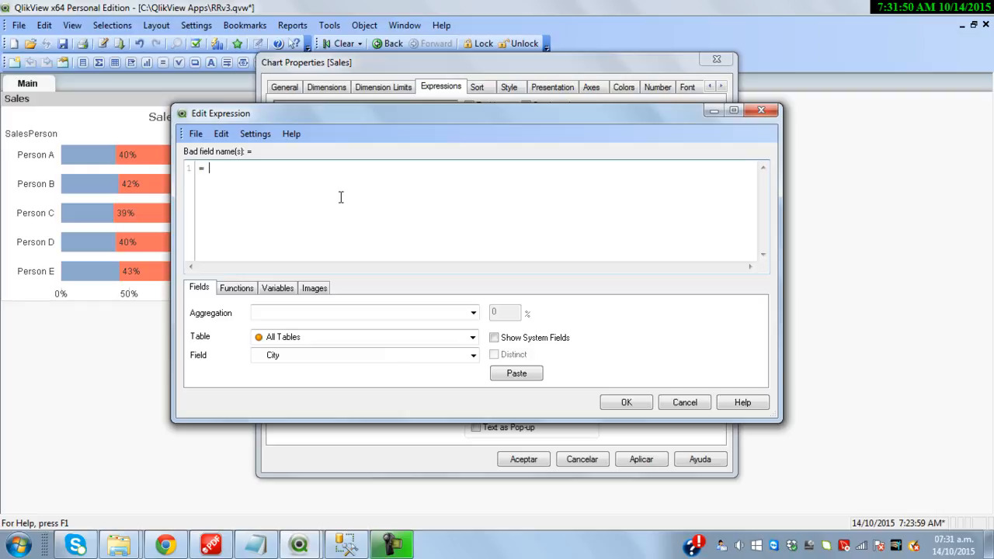
pyautogui.click(255, 545)
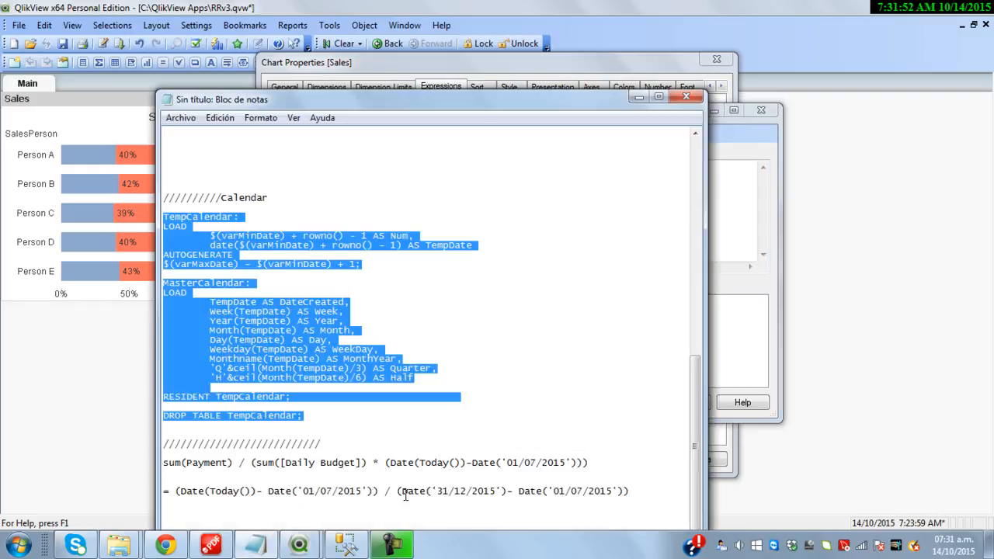
pyautogui.moveTo(645, 495); pyautogui.dragTo(174, 493)
pyautogui.hotkey('ctrl', 'c')
pyautogui.click(638, 96)
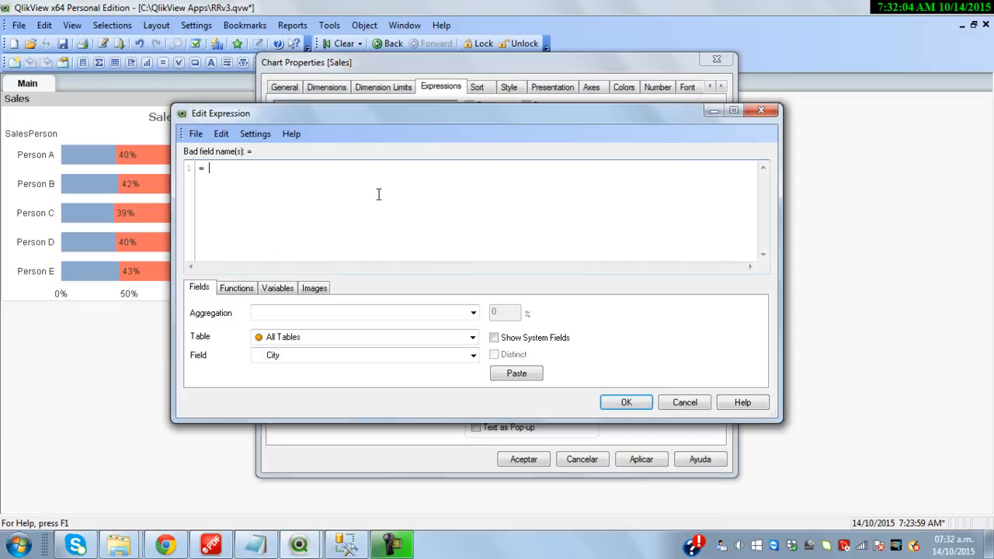
pyautogui.hotkey('ctrl', 'v')
pyautogui.moveTo(215, 169); pyautogui.dragTo(376, 176)
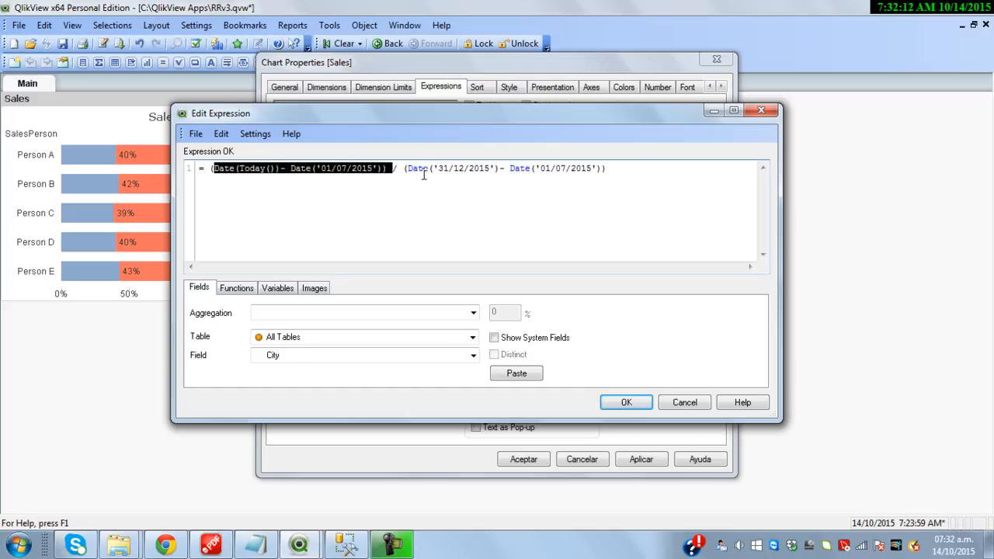
pyautogui.moveTo(403, 168); pyautogui.dragTo(606, 184)
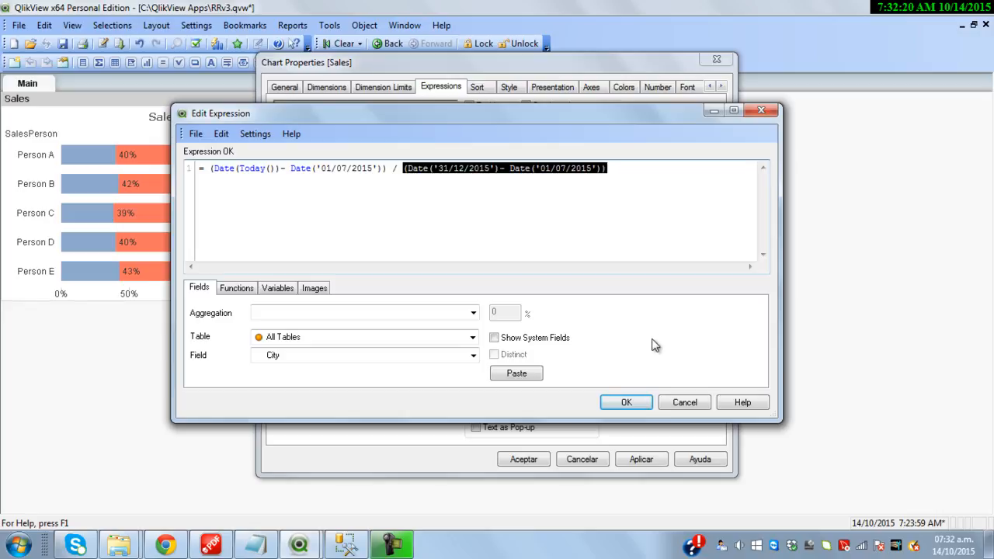
pyautogui.click(628, 402)
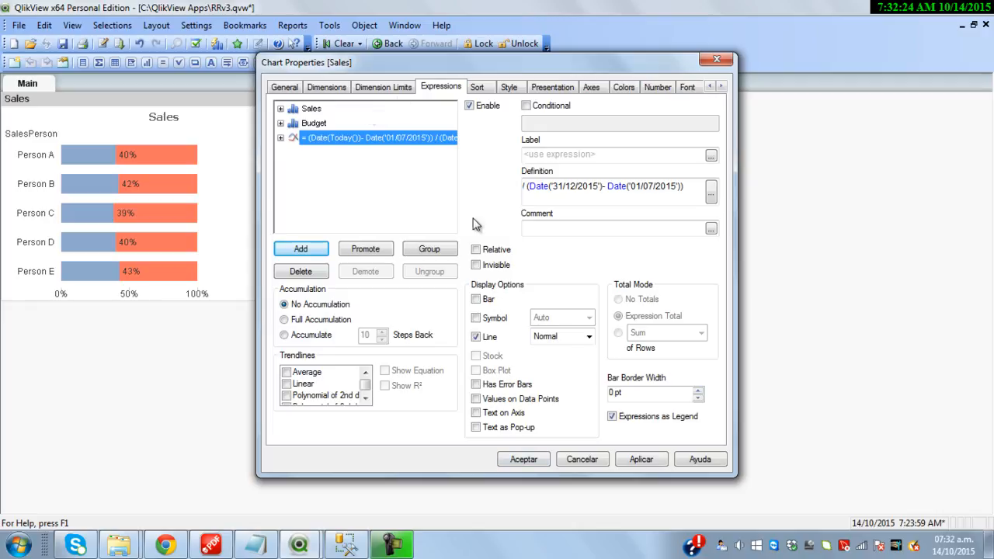
# Show the elapsed-time line's data points as filled-square symbols
pyautogui.click(494, 318)
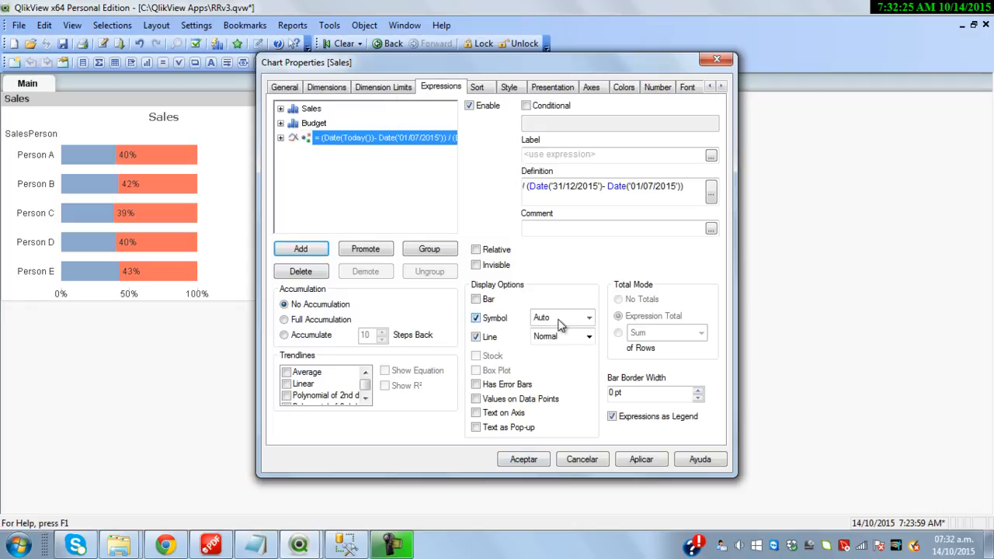
pyautogui.click(590, 323)
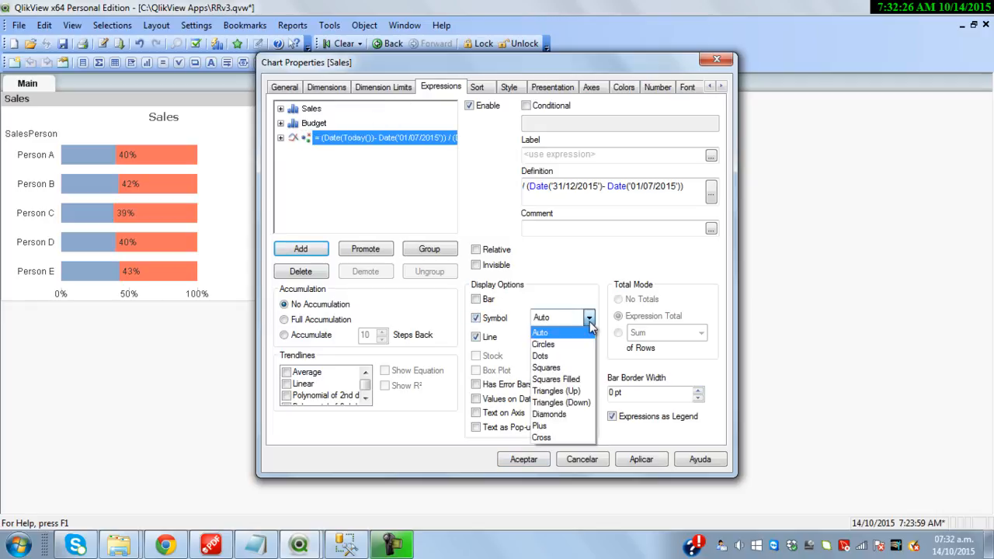
pyautogui.click(591, 381)
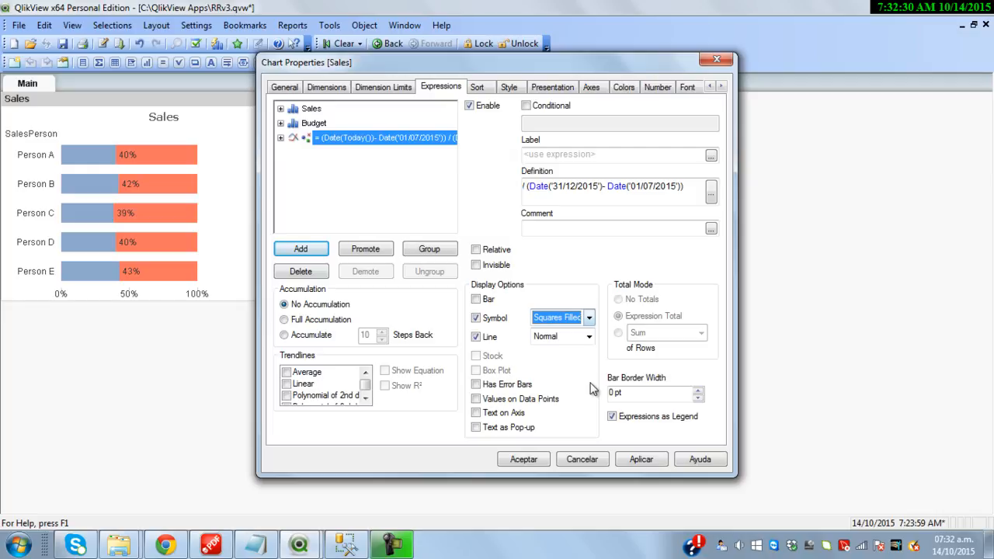
pyautogui.click(524, 460)
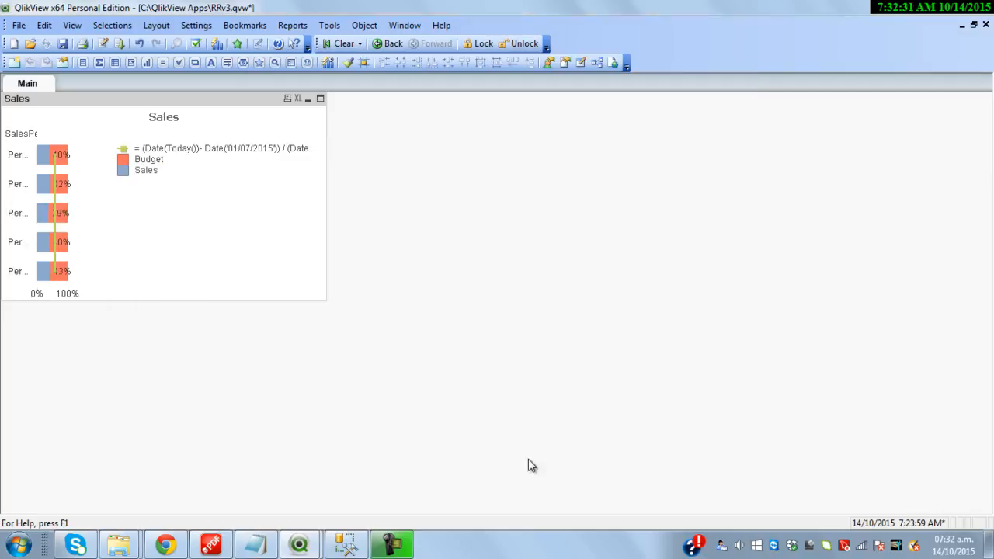
# Label the elapsed-time expression 'Time'
pyautogui.rightClick(266, 97)
pyautogui.click(293, 103)
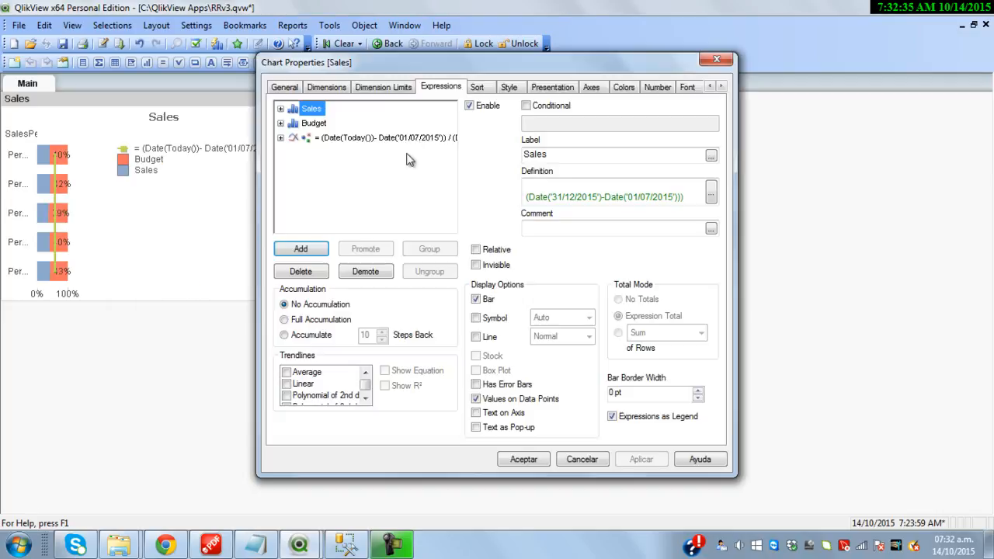
pyautogui.click(423, 138)
pyautogui.click(565, 157)
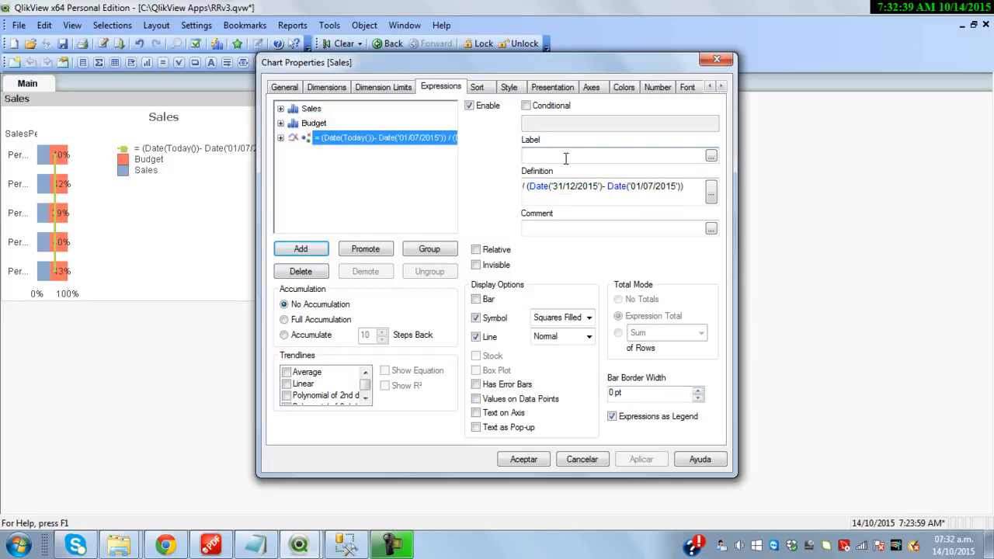
pyautogui.write('Time')
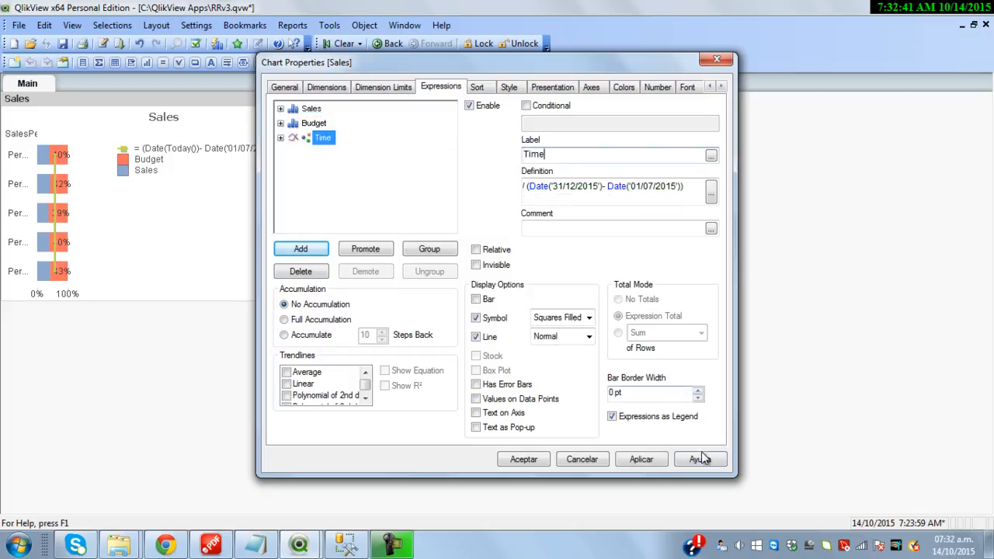
pyautogui.click(523, 460)
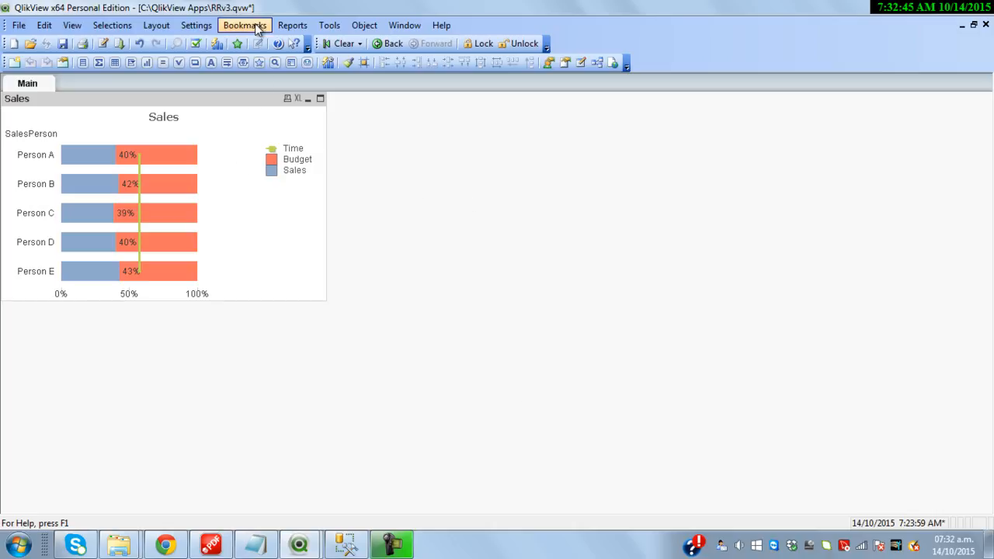
# Move the Sales chart lower and add a Half list box beside the top
pyautogui.moveTo(244, 99); pyautogui.dragTo(308, 205)
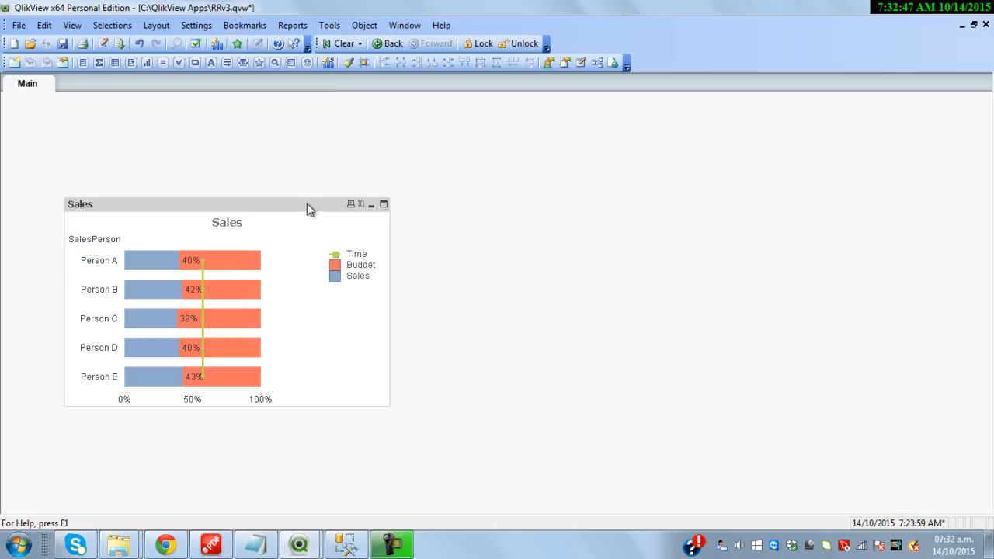
pyautogui.click(82, 62)
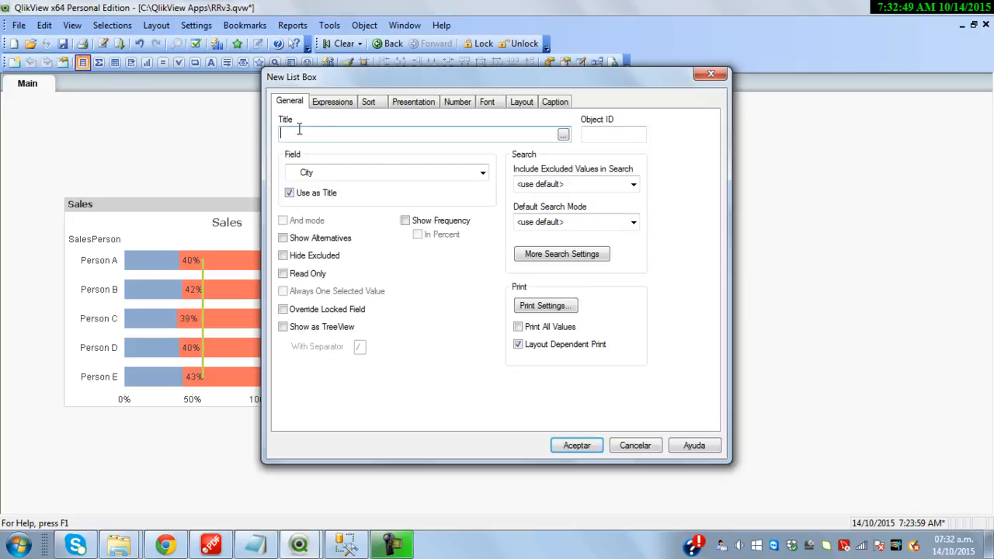
pyautogui.click(482, 173)
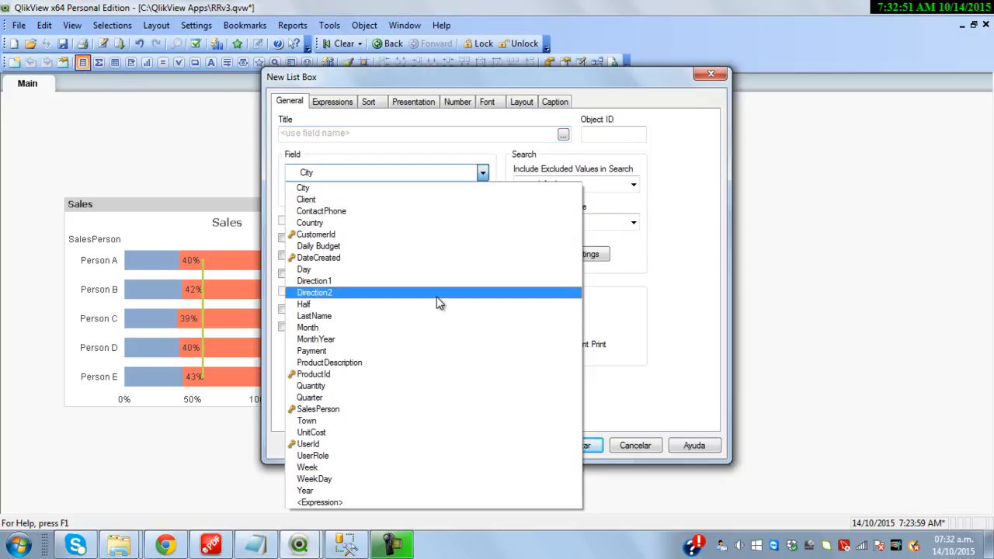
pyautogui.click(373, 303)
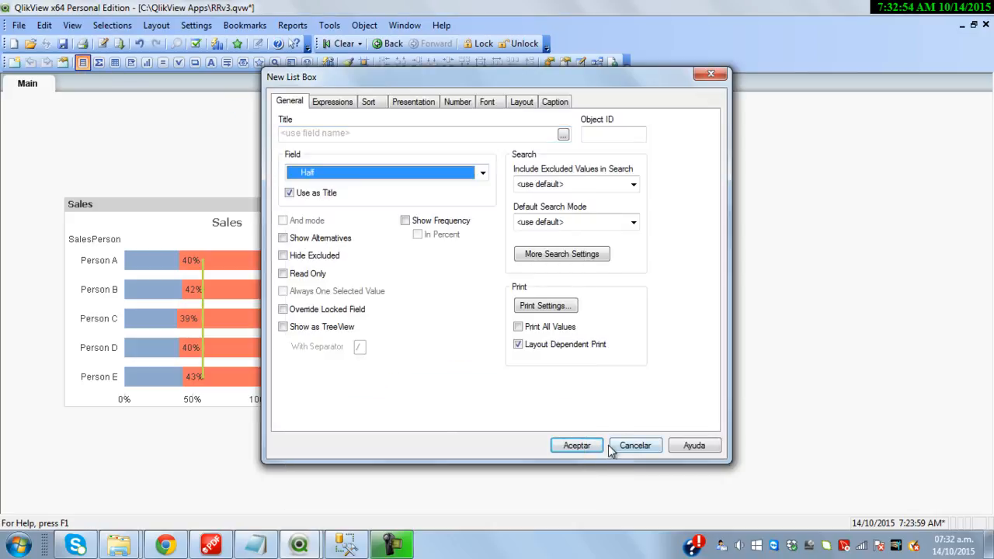
pyautogui.click(574, 445)
pyautogui.moveTo(69, 121); pyautogui.dragTo(163, 121)
# Add a Month list box, place it near the top, and reselect the chart
pyautogui.click(82, 62)
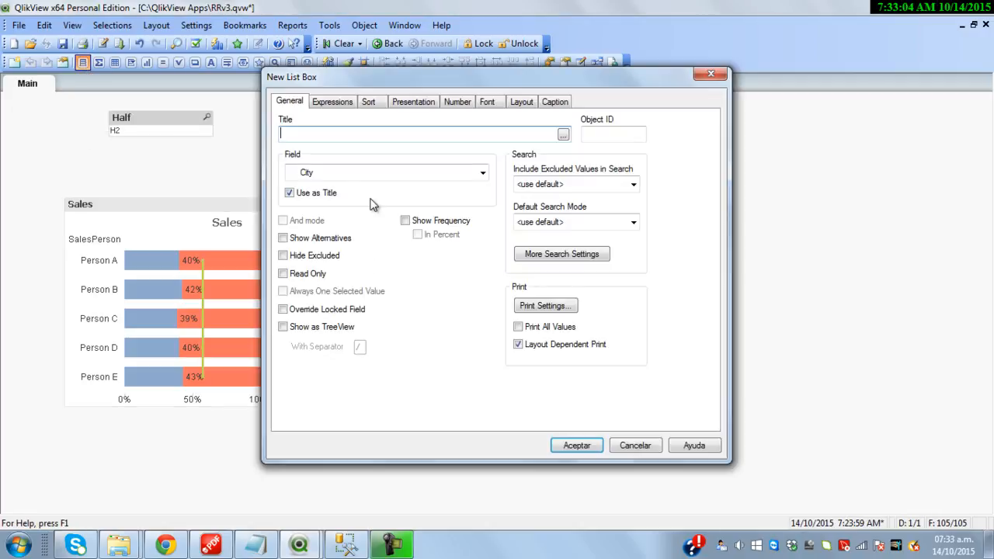
pyautogui.click(433, 173)
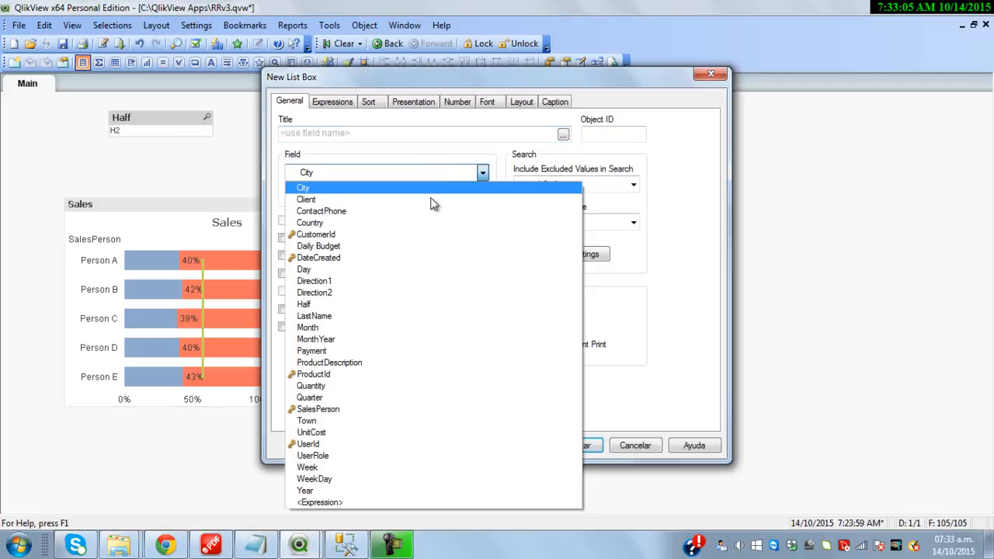
pyautogui.click(435, 328)
pyautogui.click(578, 447)
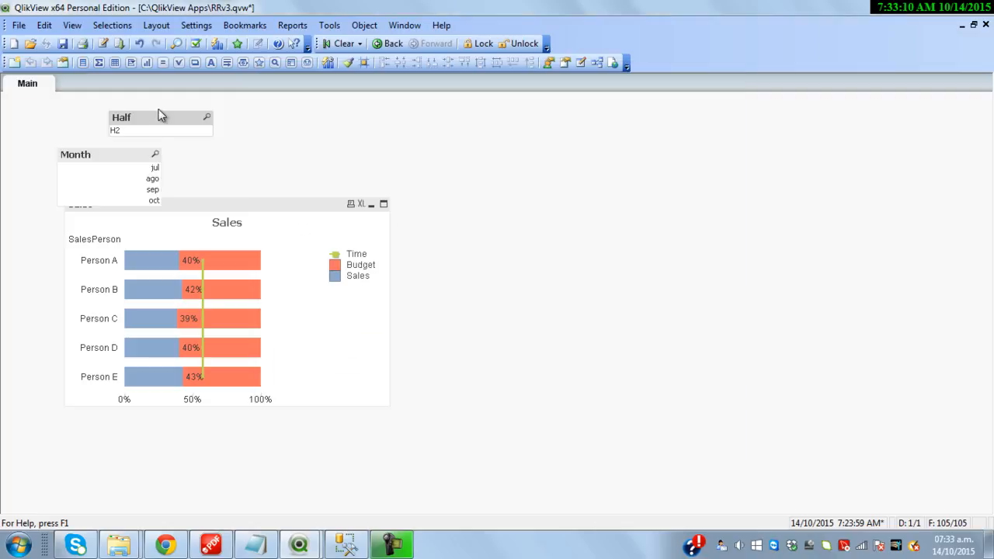
pyautogui.moveTo(129, 156); pyautogui.dragTo(304, 117)
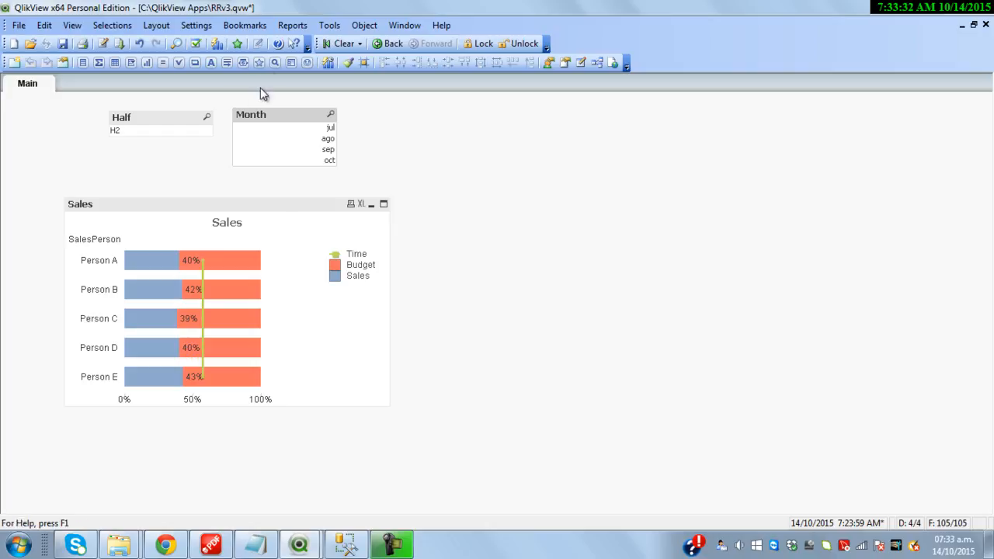
pyautogui.click(251, 302)
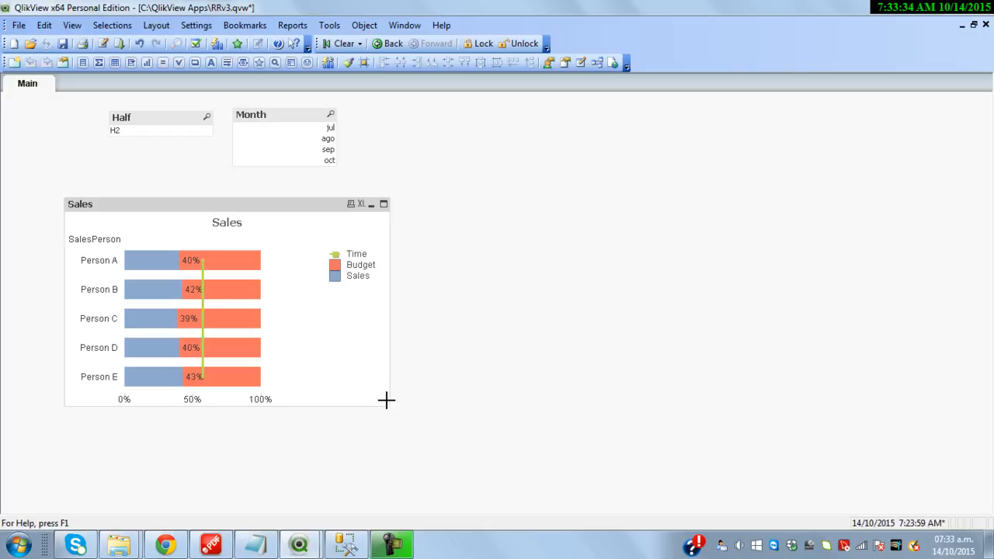
# Enlarge the Sales chart and apply the Pottery.qvt theme to the whole document
pyautogui.moveTo(386, 403); pyautogui.dragTo(524, 497)
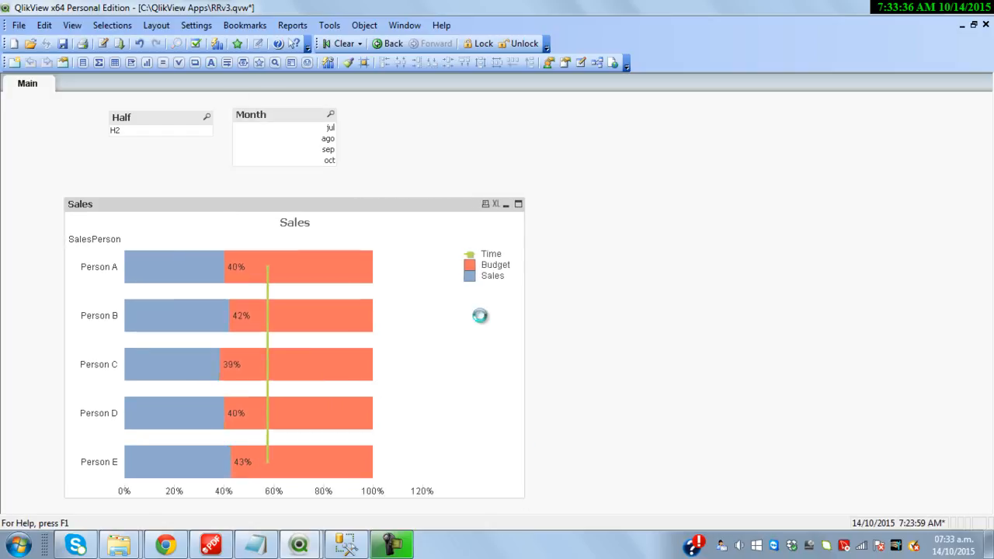
pyautogui.click(245, 25)
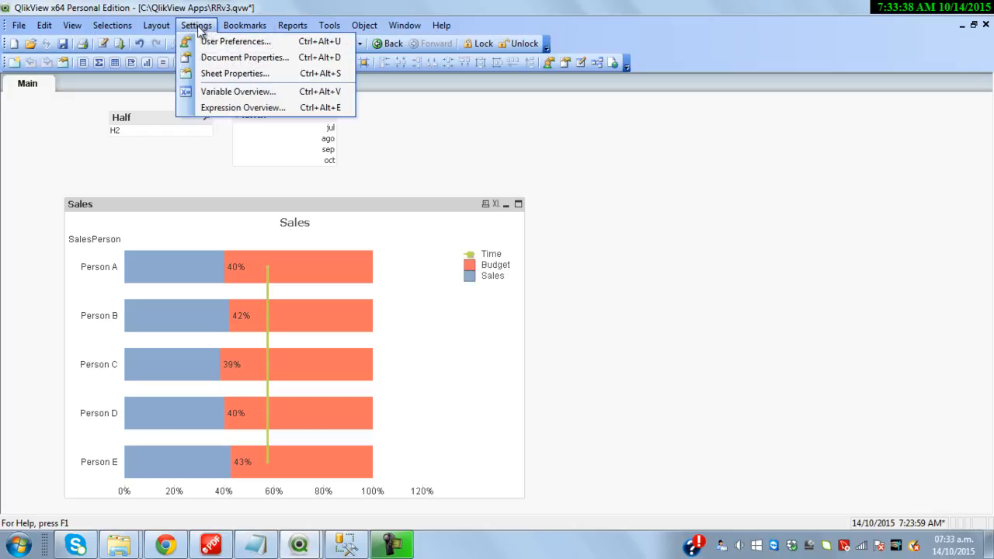
pyautogui.click(223, 59)
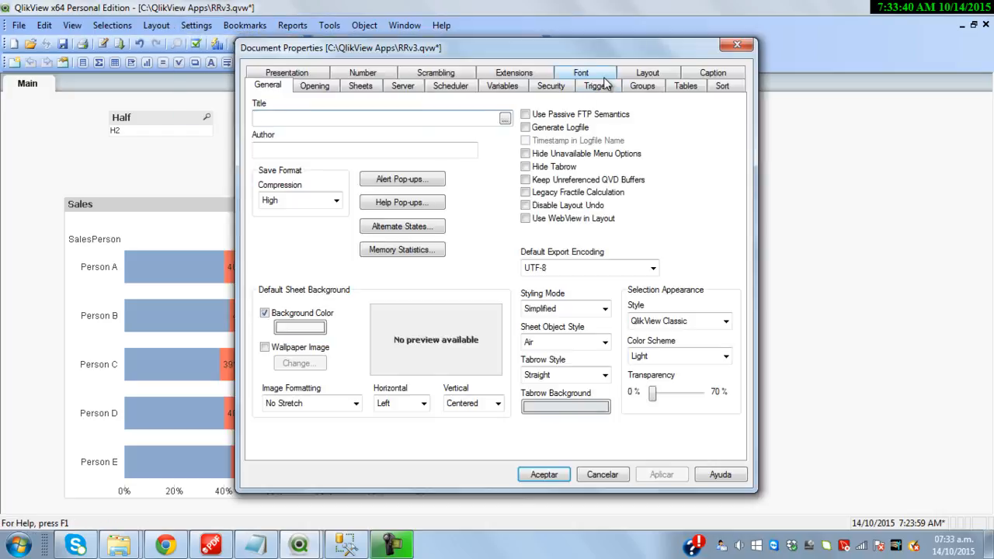
pyautogui.click(646, 73)
pyautogui.click(476, 201)
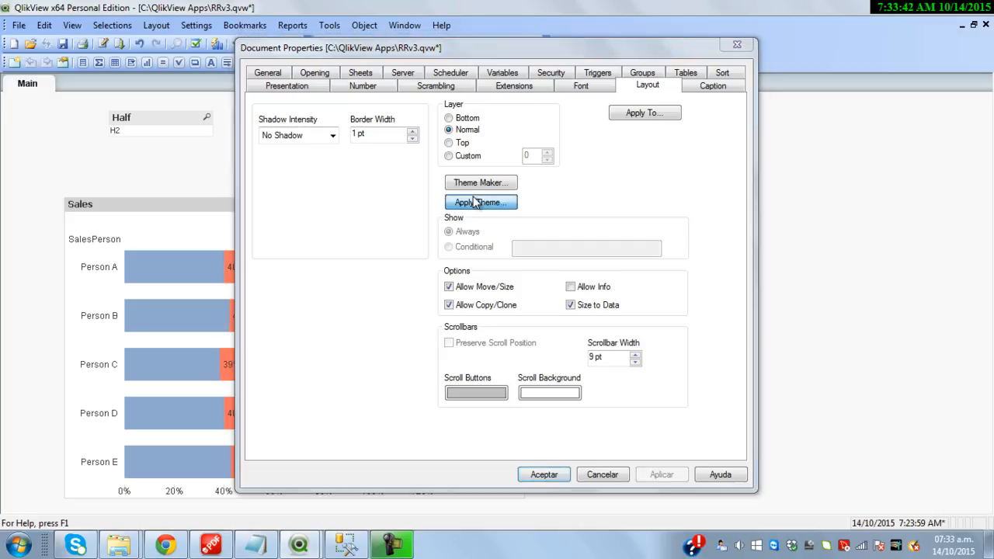
pyautogui.moveTo(690, 245); pyautogui.dragTo(697, 337)
pyautogui.doubleClick(412, 282)
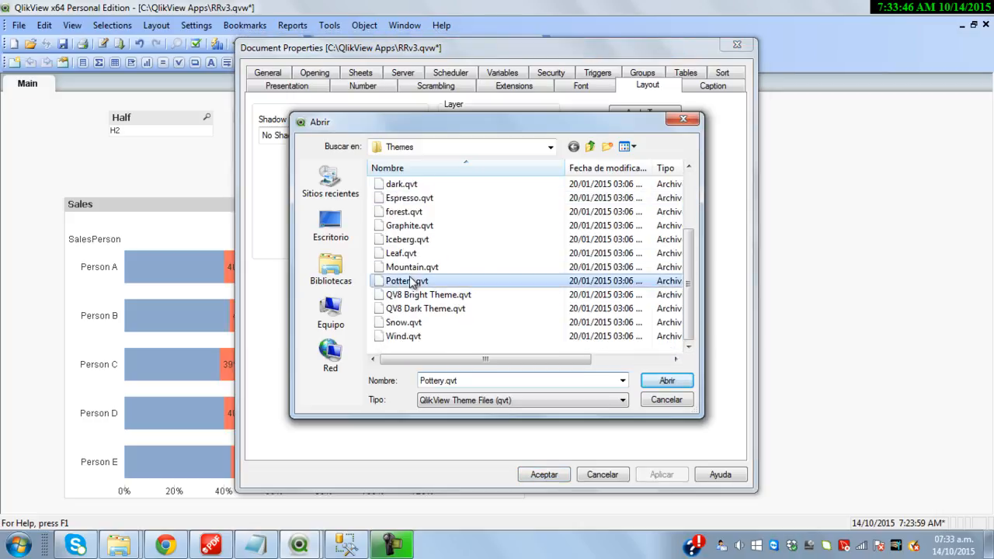
pyautogui.rightClick(400, 203)
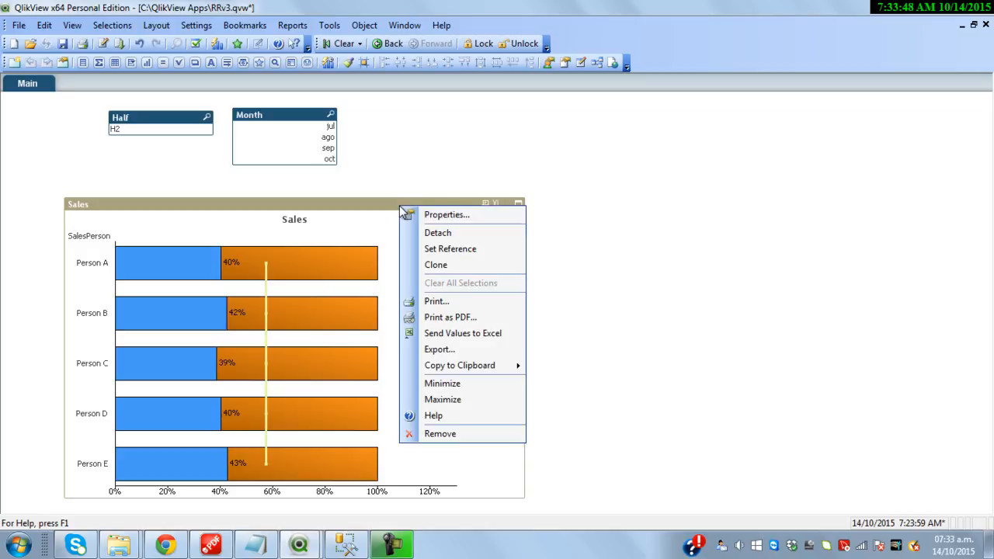
# In the Sales chart properties, change the Time expression's symbol to Squares
pyautogui.click(435, 216)
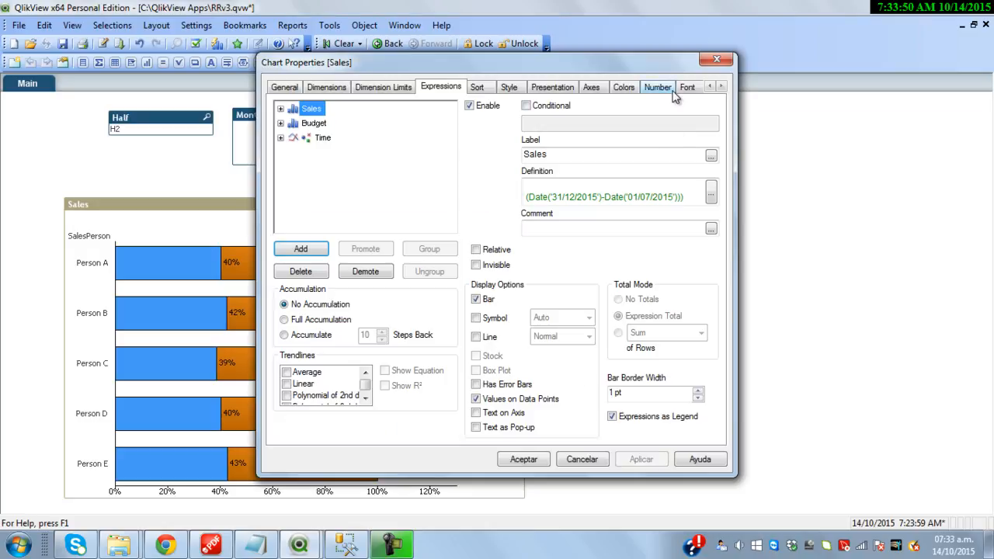
pyautogui.click(323, 138)
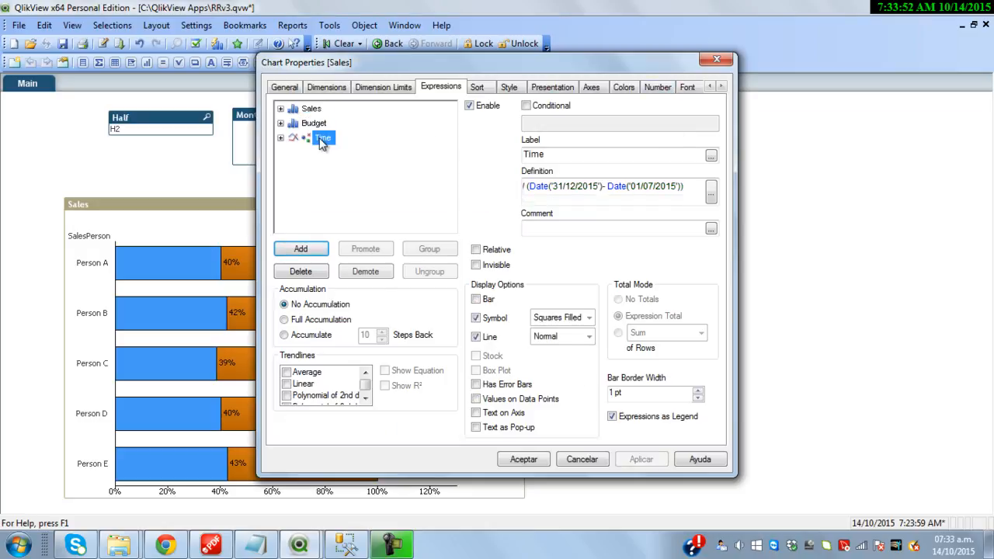
pyautogui.click(589, 317)
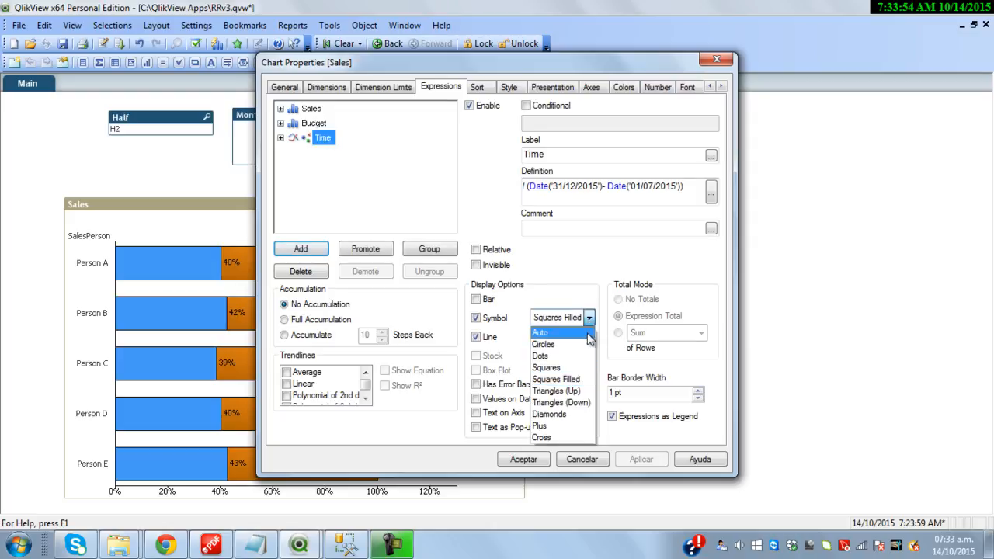
pyautogui.click(551, 367)
# Set the third series colour used by Time to red and apply the chart changes
pyautogui.click(720, 87)
pyautogui.click(720, 87)
pyautogui.click(539, 87)
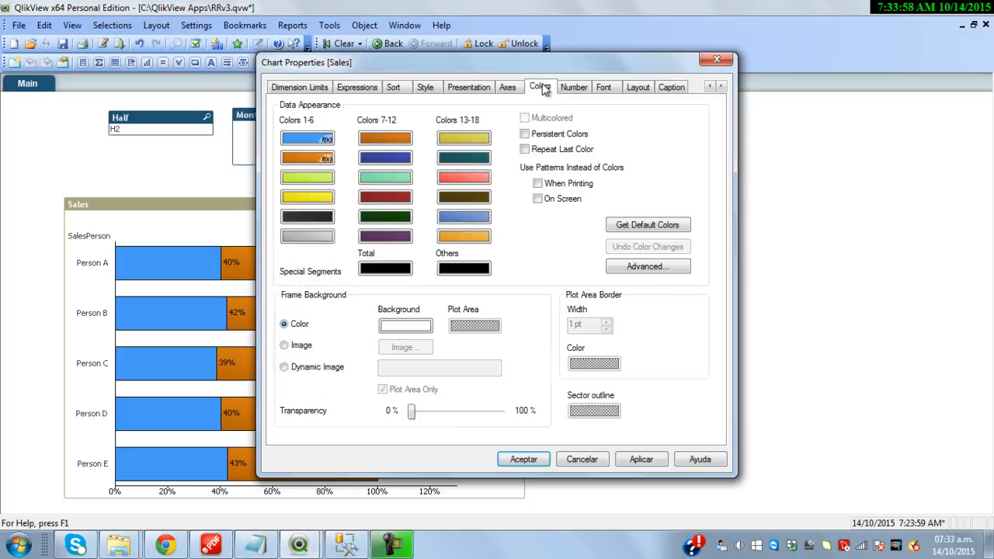
pyautogui.click(332, 181)
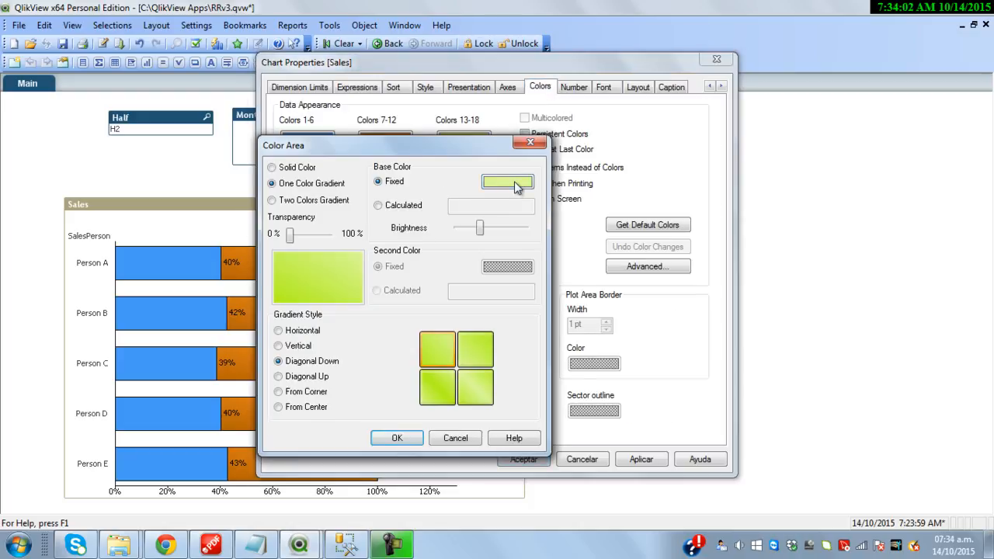
pyautogui.click(509, 182)
pyautogui.click(255, 236)
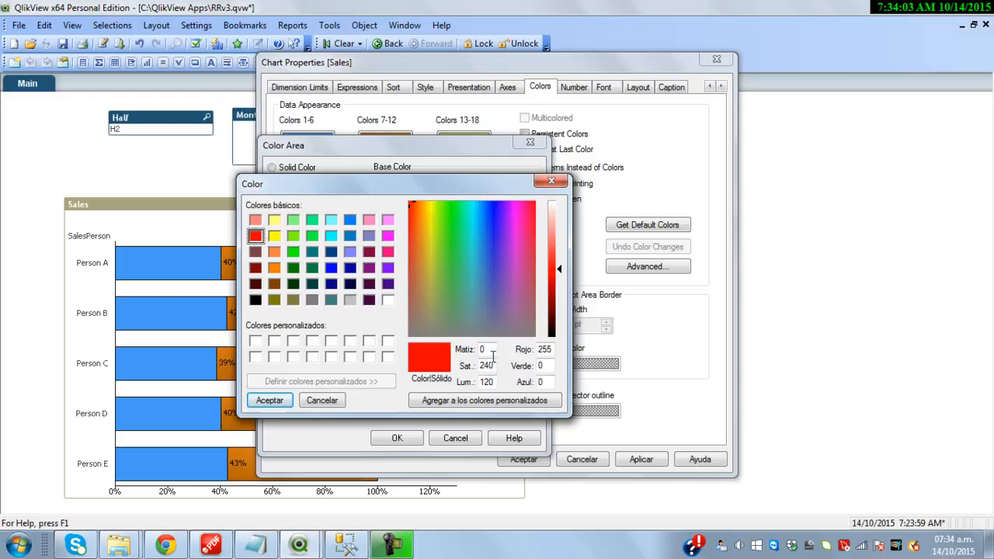
pyautogui.click(270, 400)
pyautogui.click(410, 442)
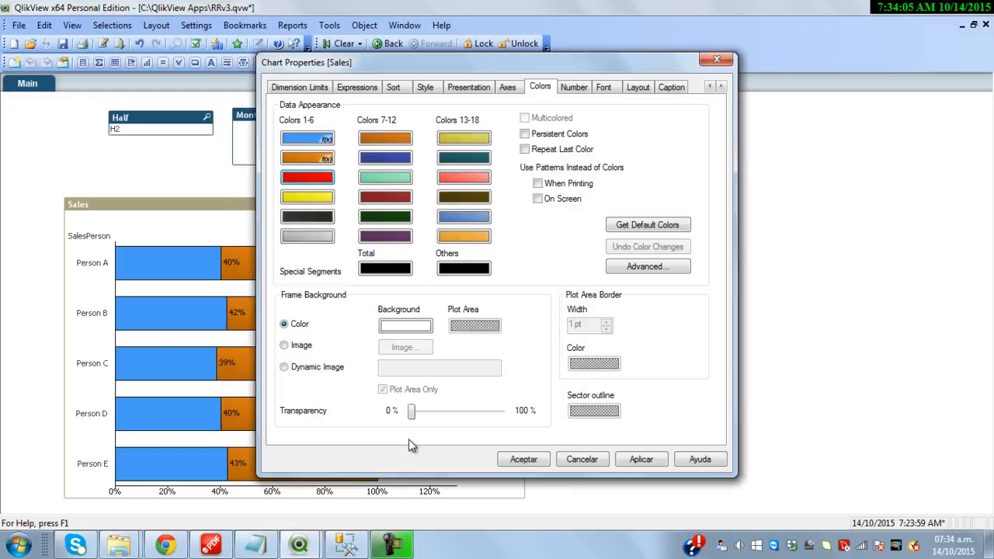
pyautogui.click(523, 459)
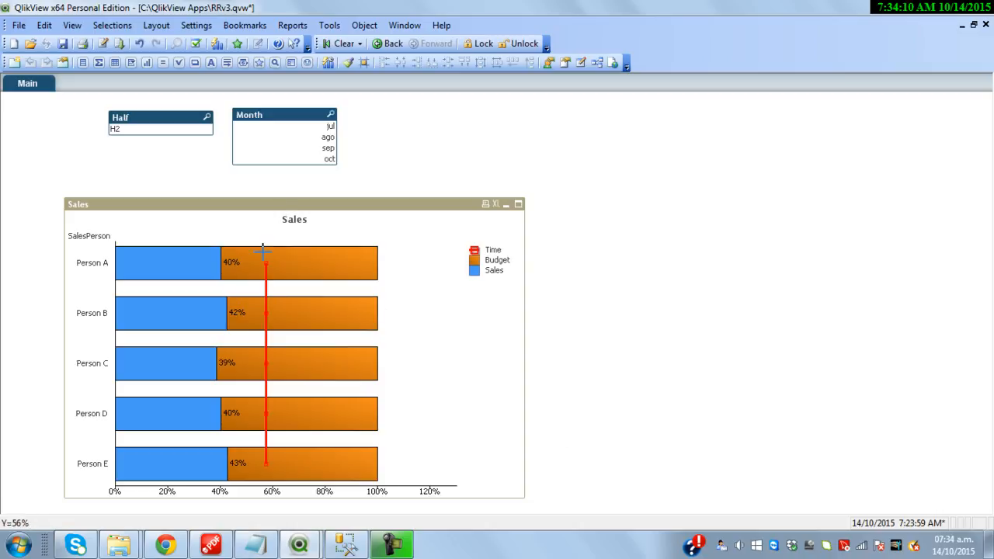
# Step through jul, ago and sep in the Month list box, finishing with oct selected
pyautogui.click(312, 129)
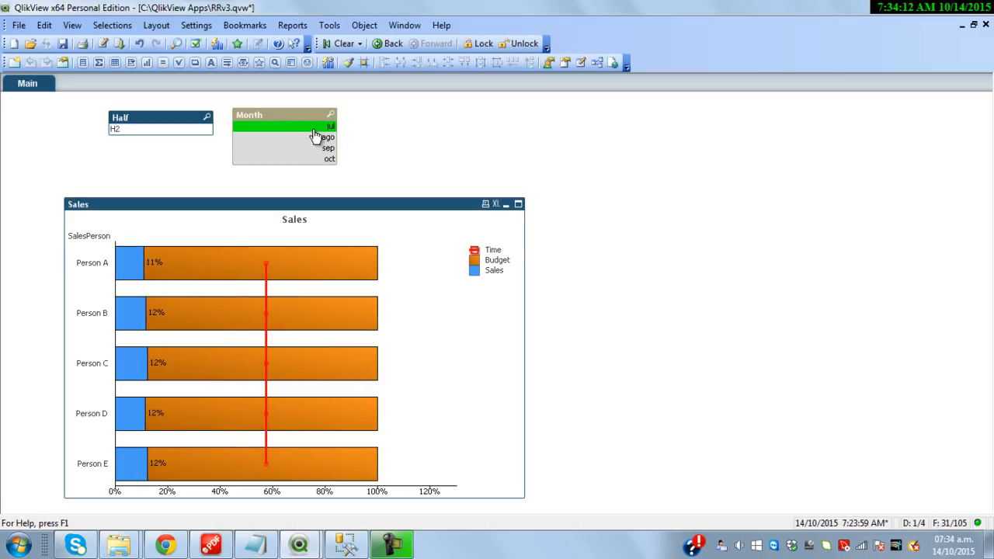
pyautogui.click(318, 131)
pyautogui.click(316, 138)
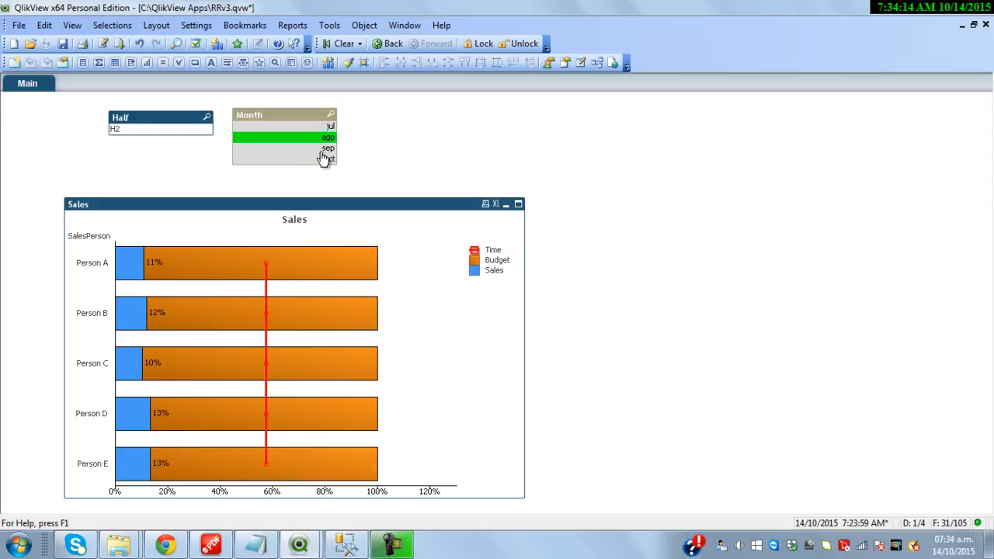
pyautogui.click(324, 148)
pyautogui.click(322, 160)
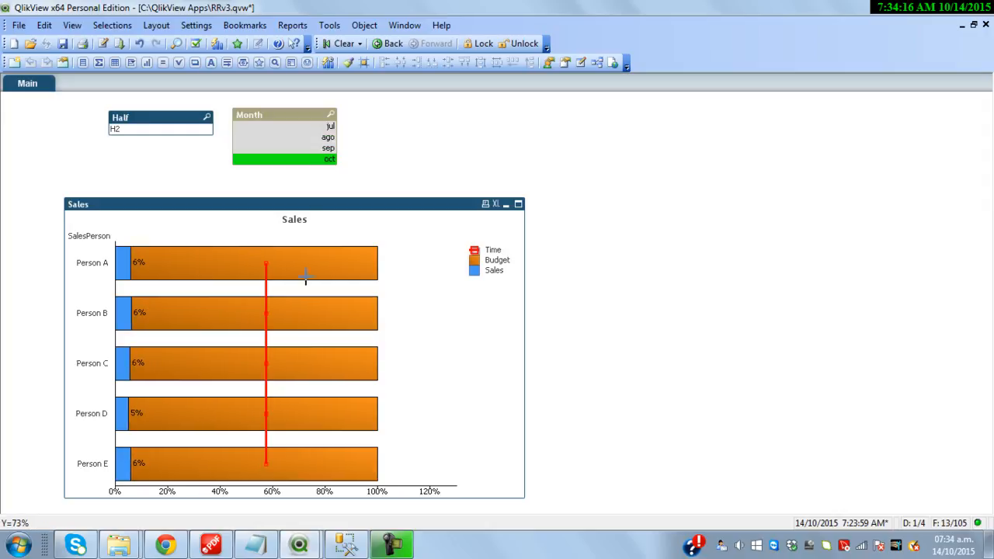